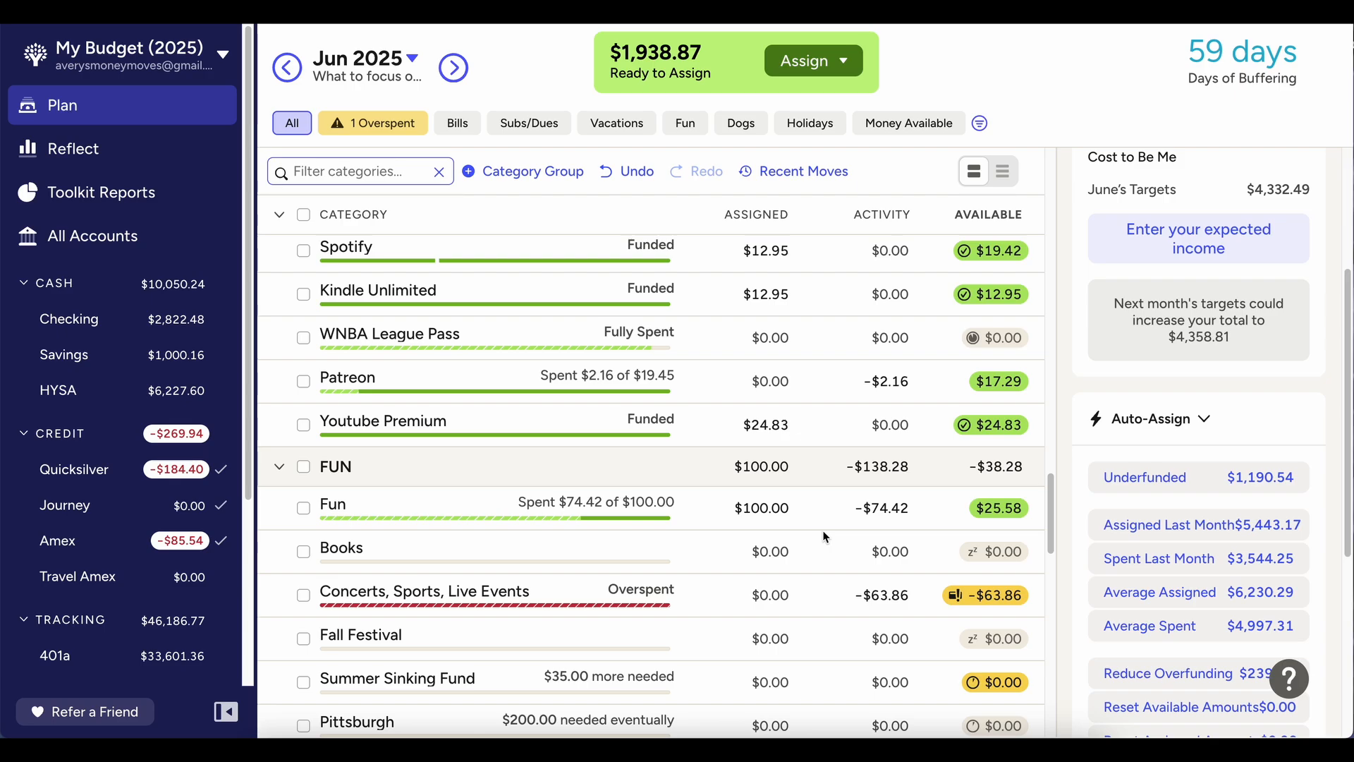
In August 2025, filter the plan to the Bills view and assign $500 to Rent
{"action": "left_click", "coordinate": [454, 67]}
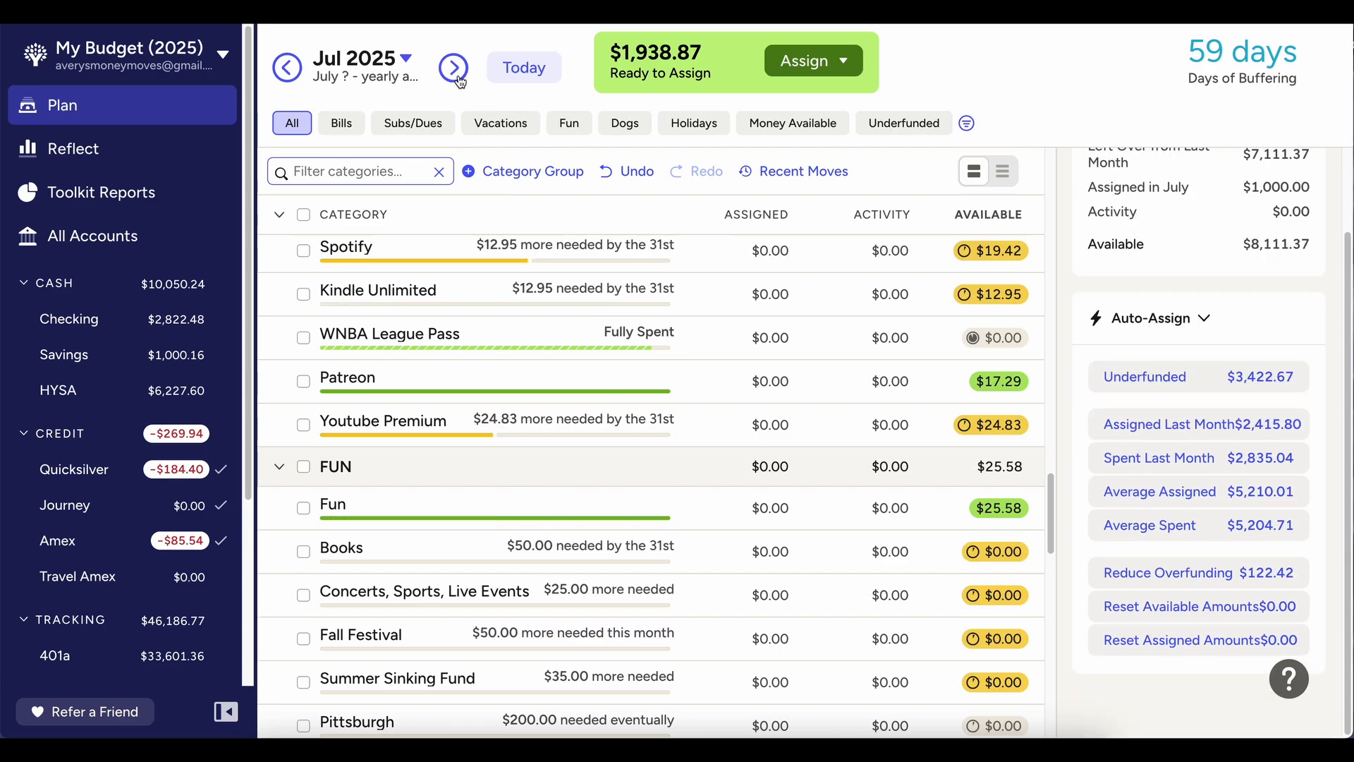
{"action": "left_click", "coordinate": [329, 126]}
{"action": "scroll", "coordinate": [406, 271], "scroll_direction": "up", "scroll_amount": 5}
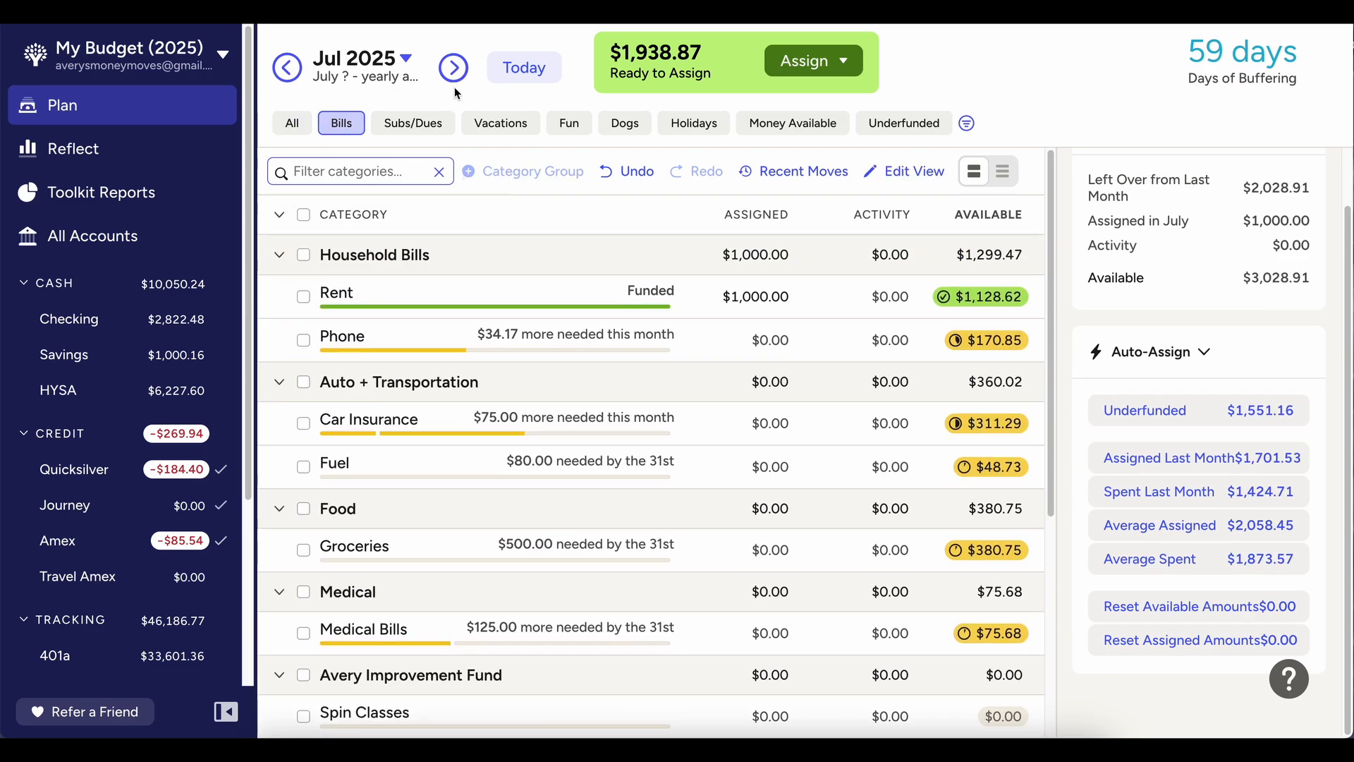
{"action": "left_click", "coordinate": [453, 68]}
{"action": "left_click", "coordinate": [777, 298]}
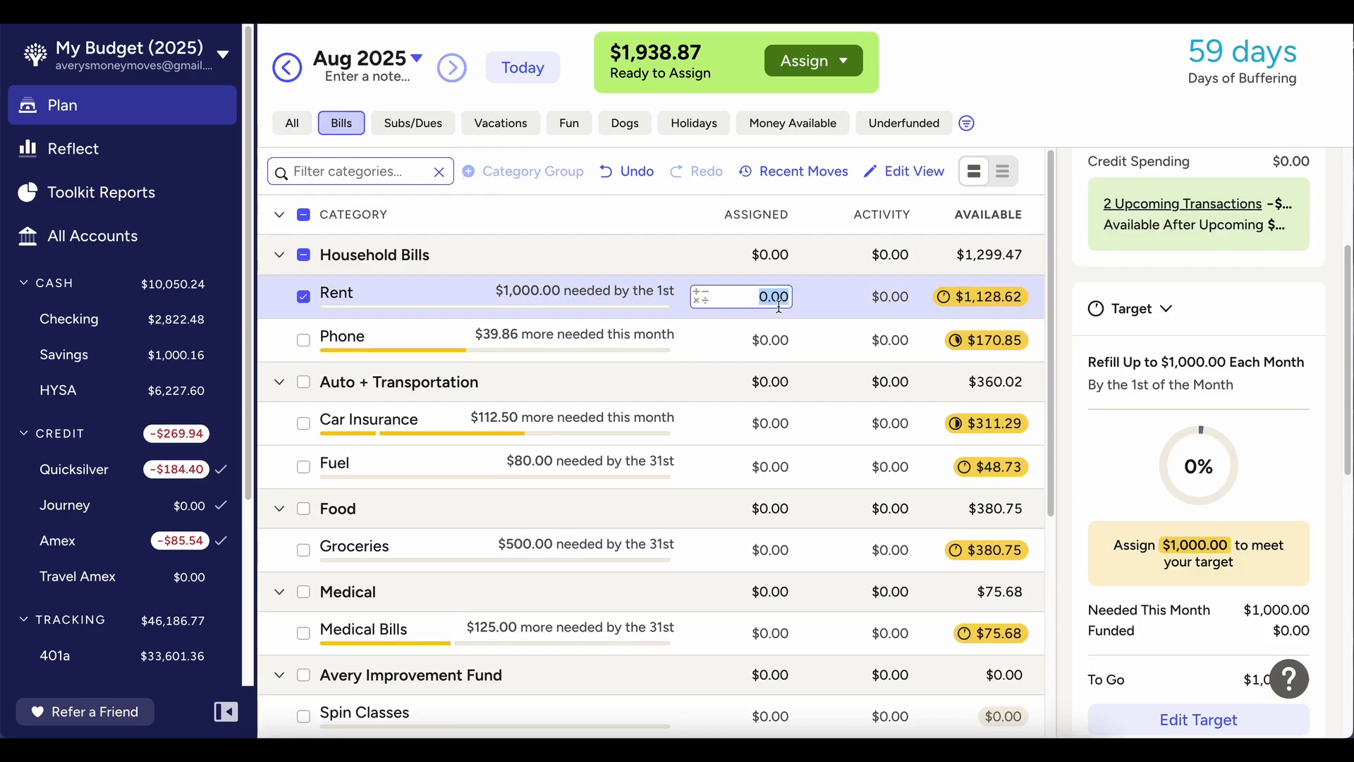
{"action": "type", "text": "500"}
{"action": "key", "text": "Return"}
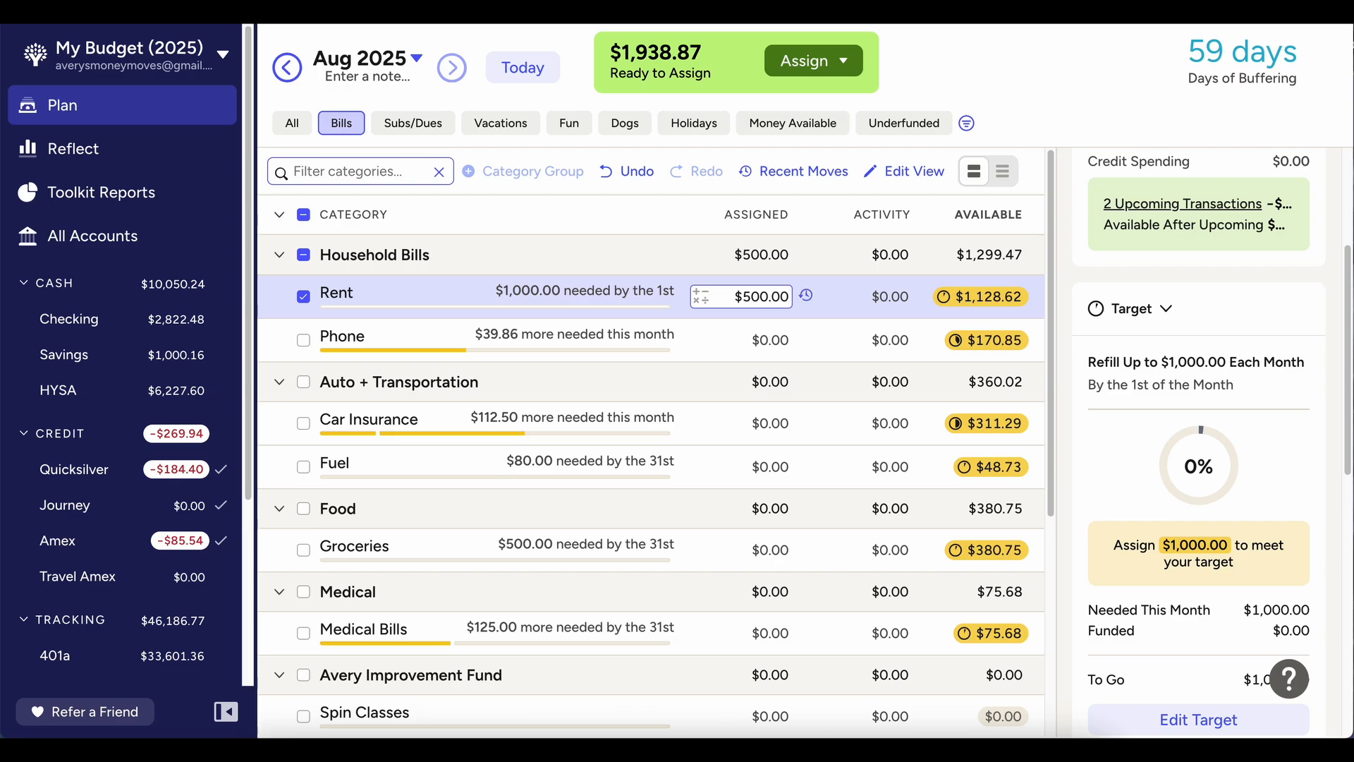
{"action": "key", "text": "Return"}
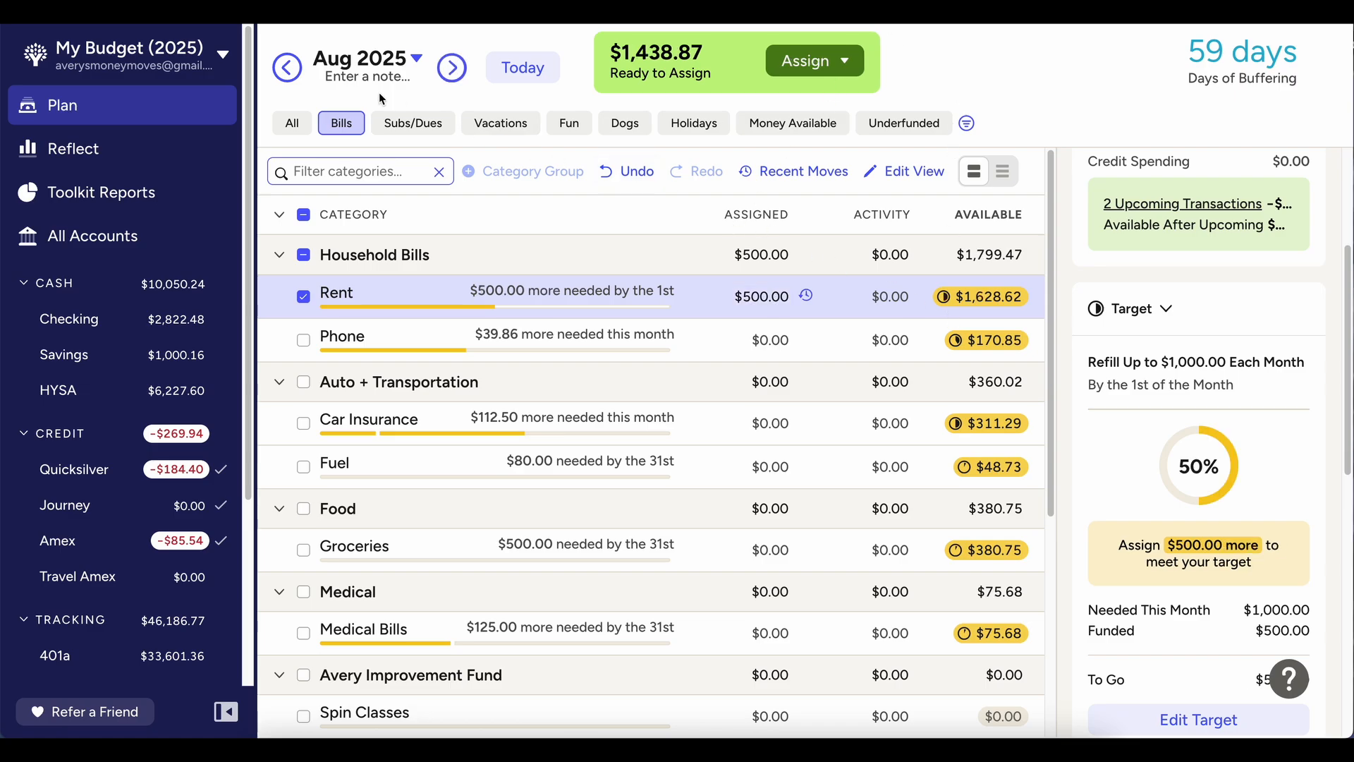
{"action": "left_click", "coordinate": [303, 215]}
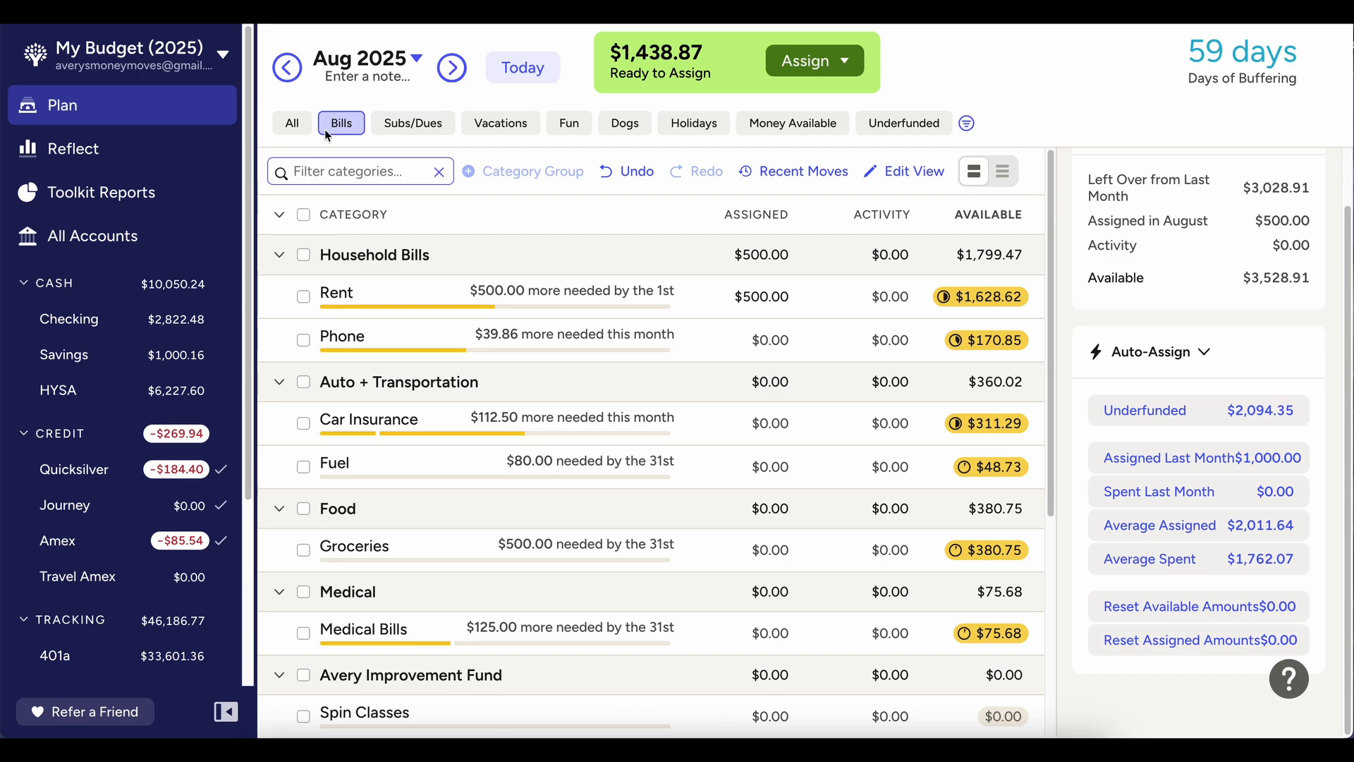
Return to June 2025 and assign half of $534 (534/2) to Roth IRA under Debt + Savings
{"action": "left_click", "coordinate": [286, 67]}
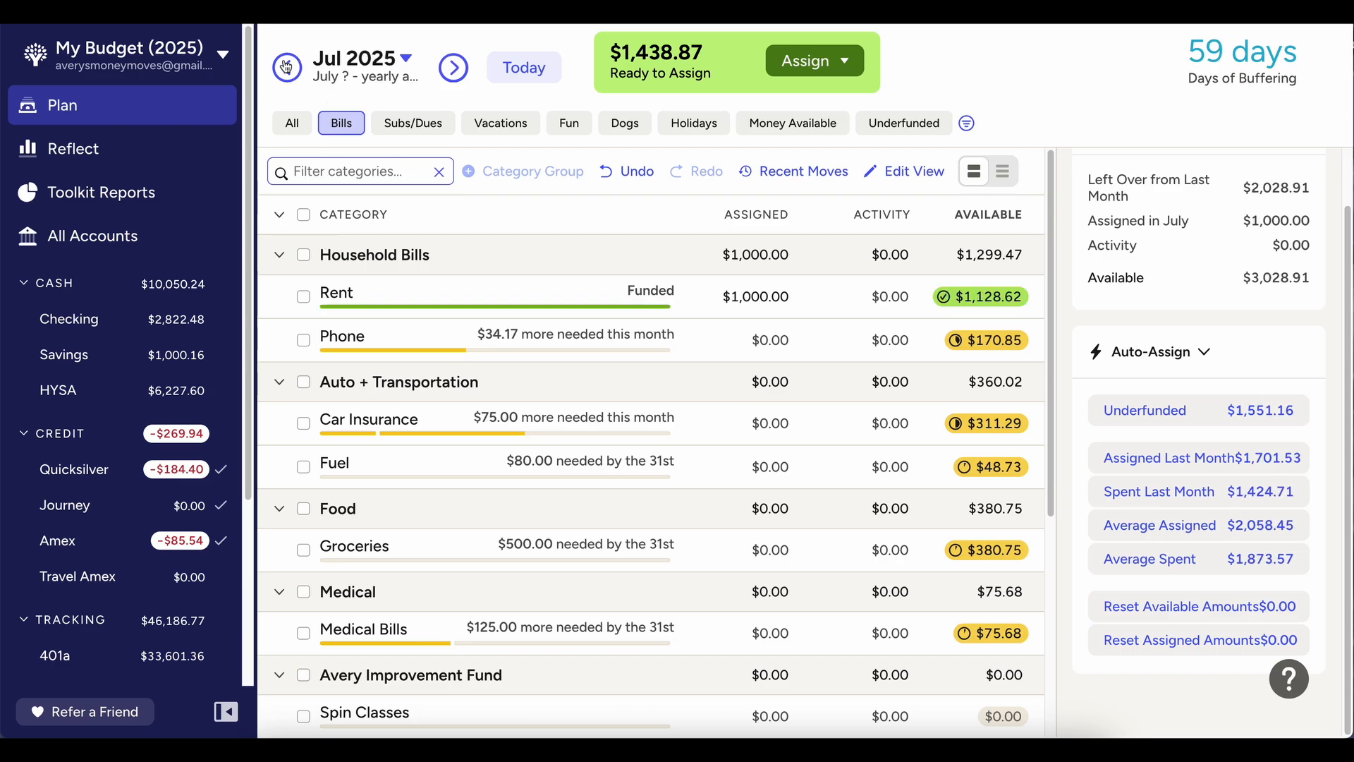
{"action": "left_click", "coordinate": [286, 67]}
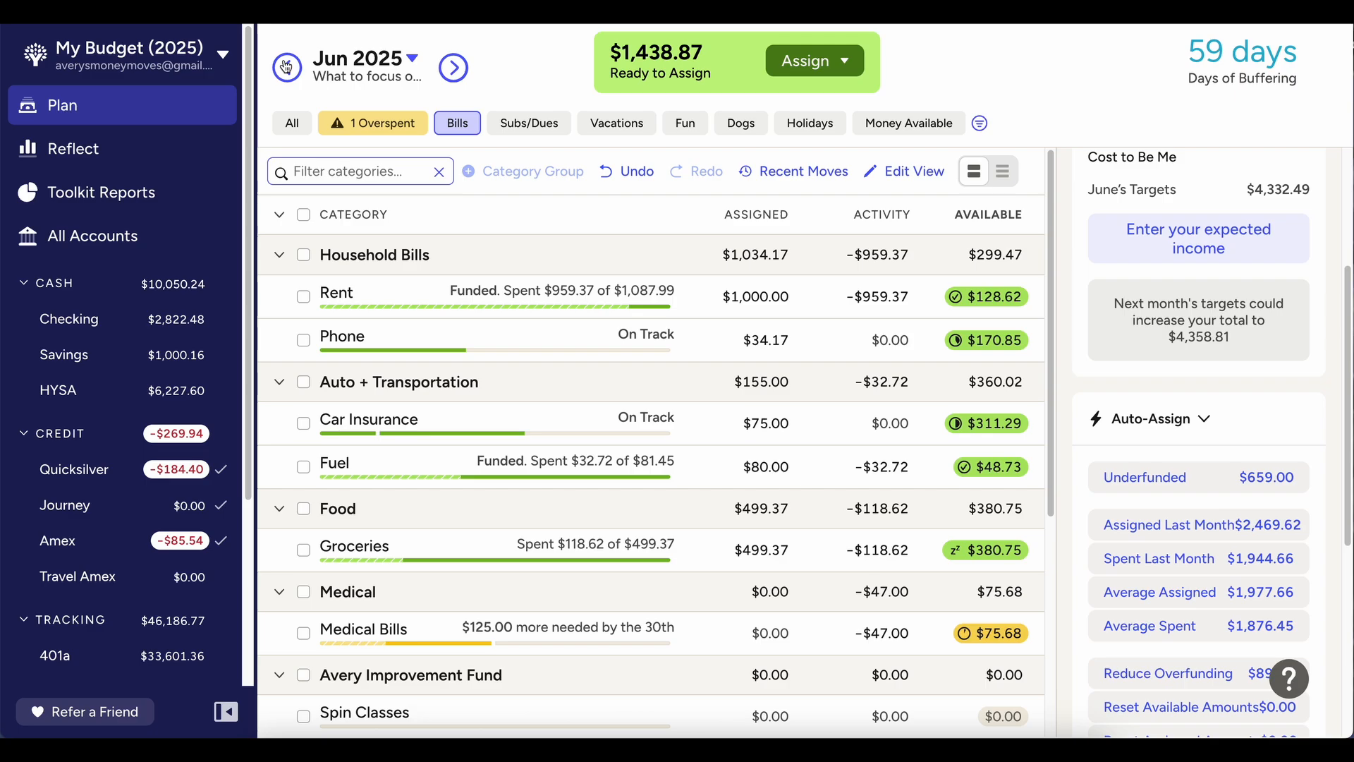
{"action": "scroll", "coordinate": [584, 463], "scroll_direction": "down", "scroll_amount": 4}
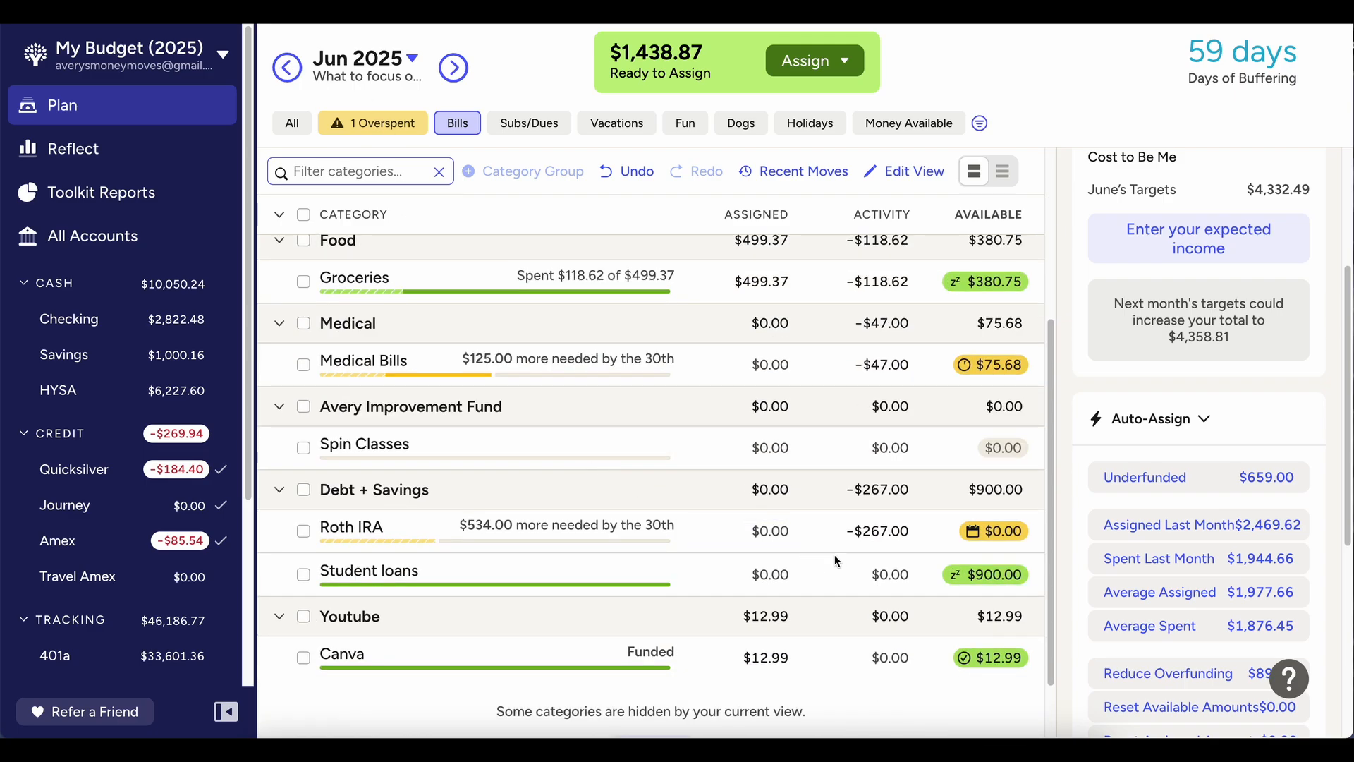
{"action": "left_click", "coordinate": [754, 531]}
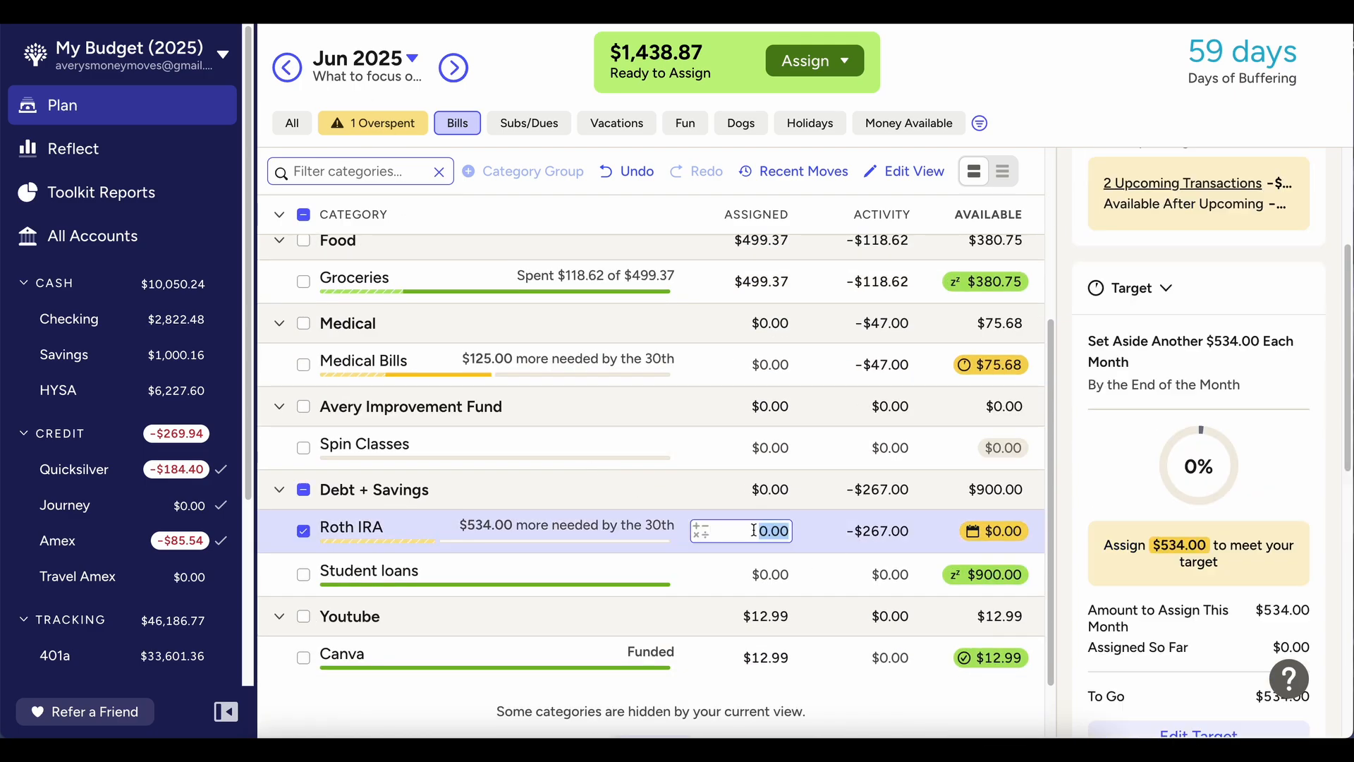
{"action": "type", "text": "534/2"}
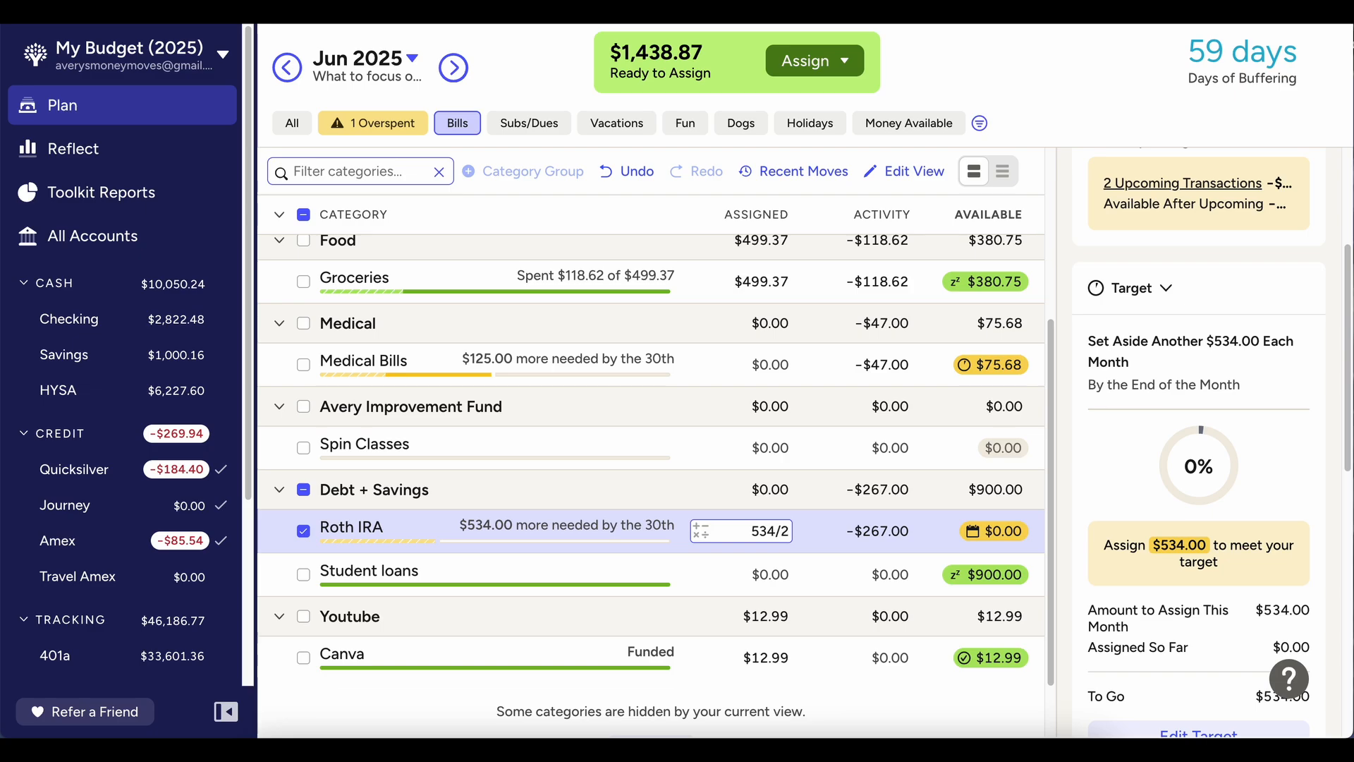
{"action": "key", "text": "Return"}
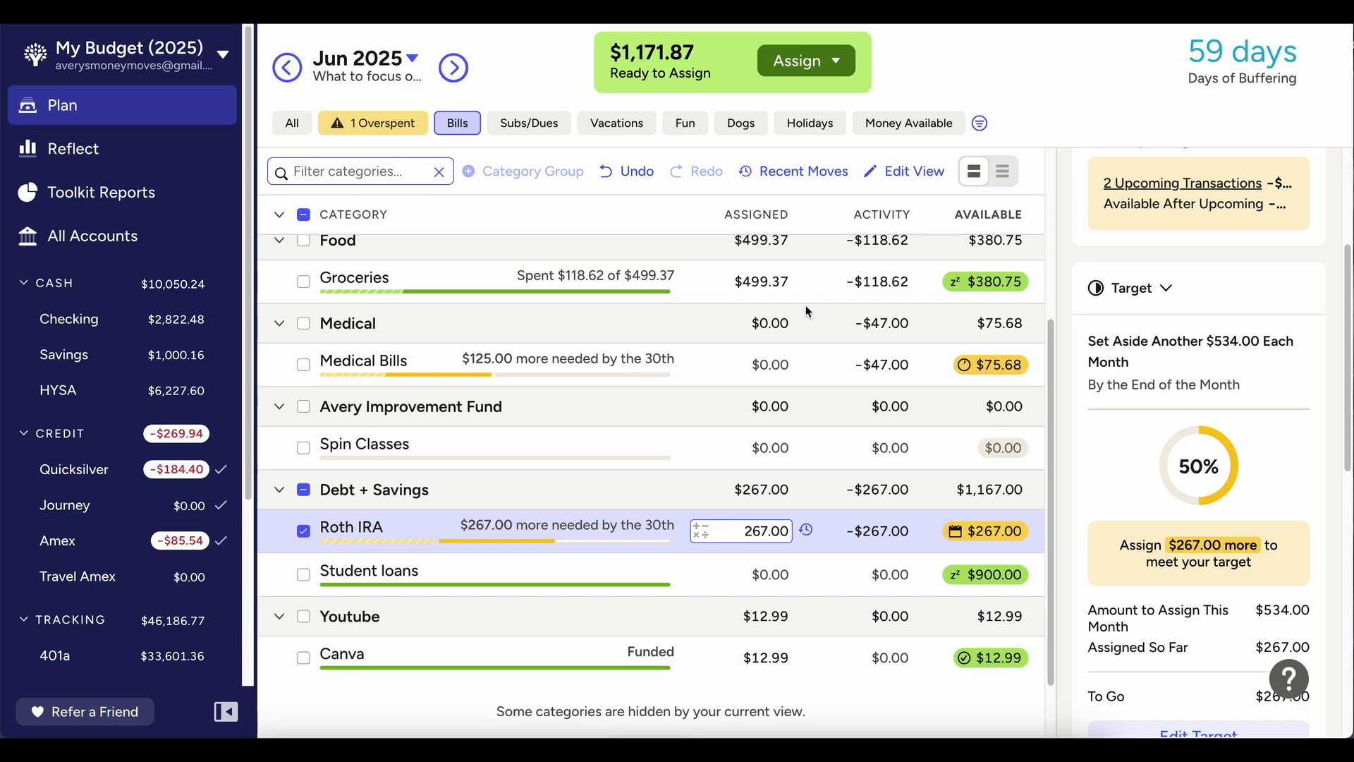
{"action": "left_click", "coordinate": [311, 494]}
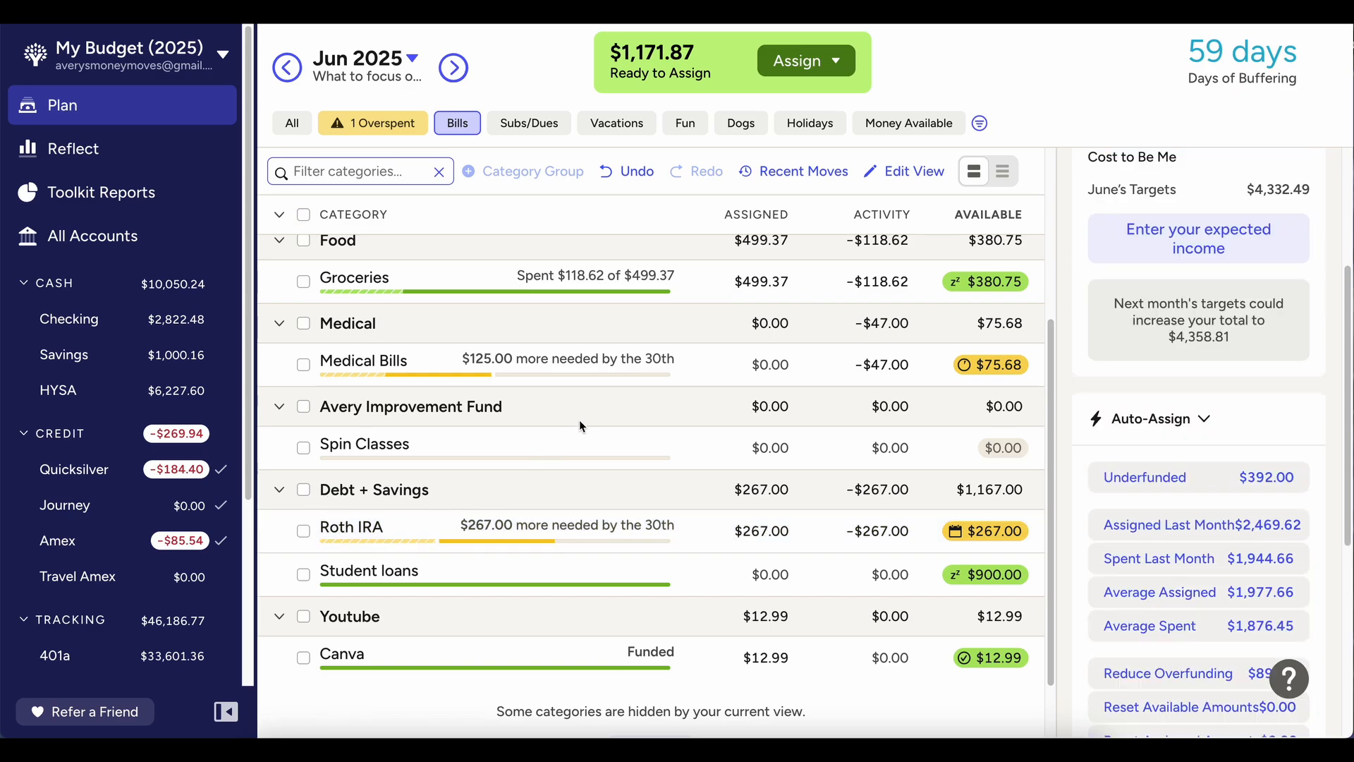
Show all categories with only the Debt + Savings group expanded, and add $100 to the Income Replacement Fund's assigned amount
{"action": "scroll", "coordinate": [402, 384], "scroll_direction": "up", "scroll_amount": 4}
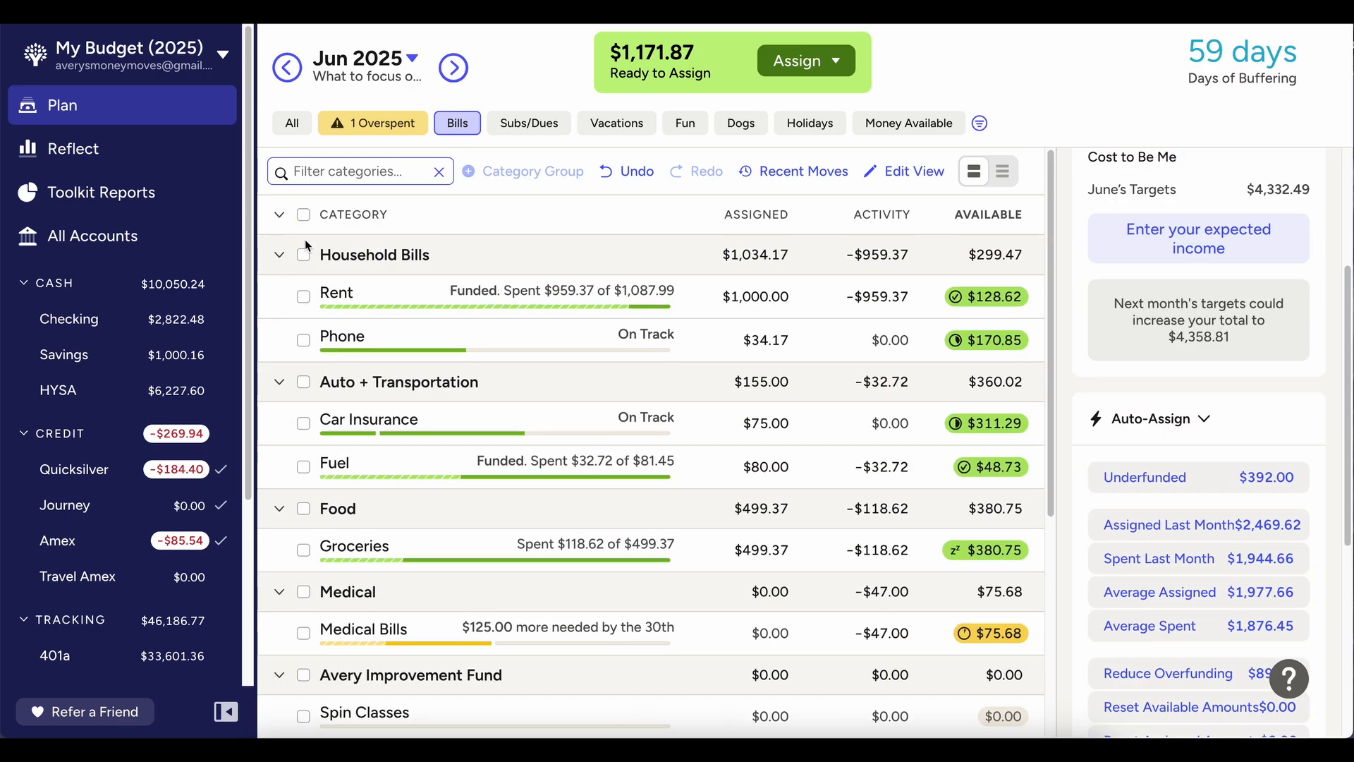
{"action": "left_click", "coordinate": [455, 128]}
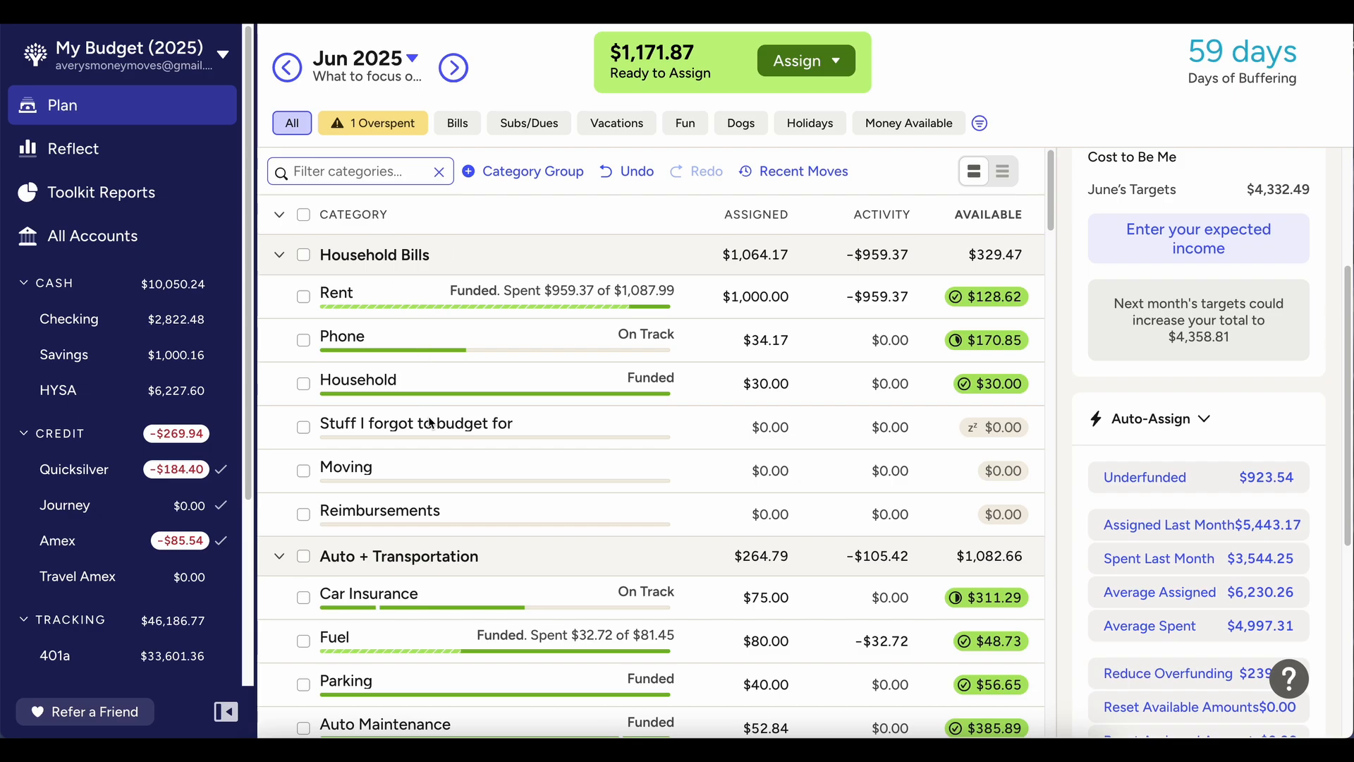
{"action": "left_click", "coordinate": [280, 215]}
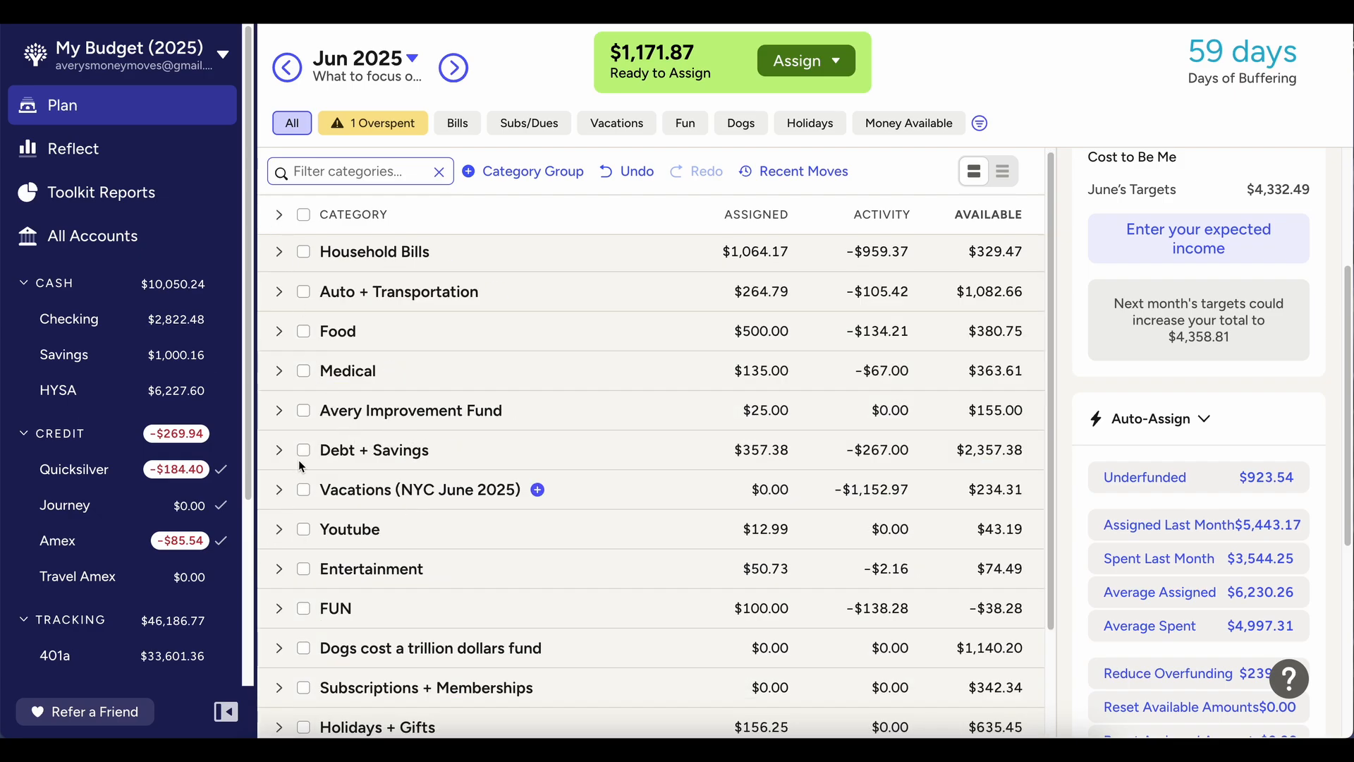
{"action": "left_click", "coordinate": [280, 450]}
{"action": "left_click", "coordinate": [807, 624]}
{"action": "key", "text": "Right"}
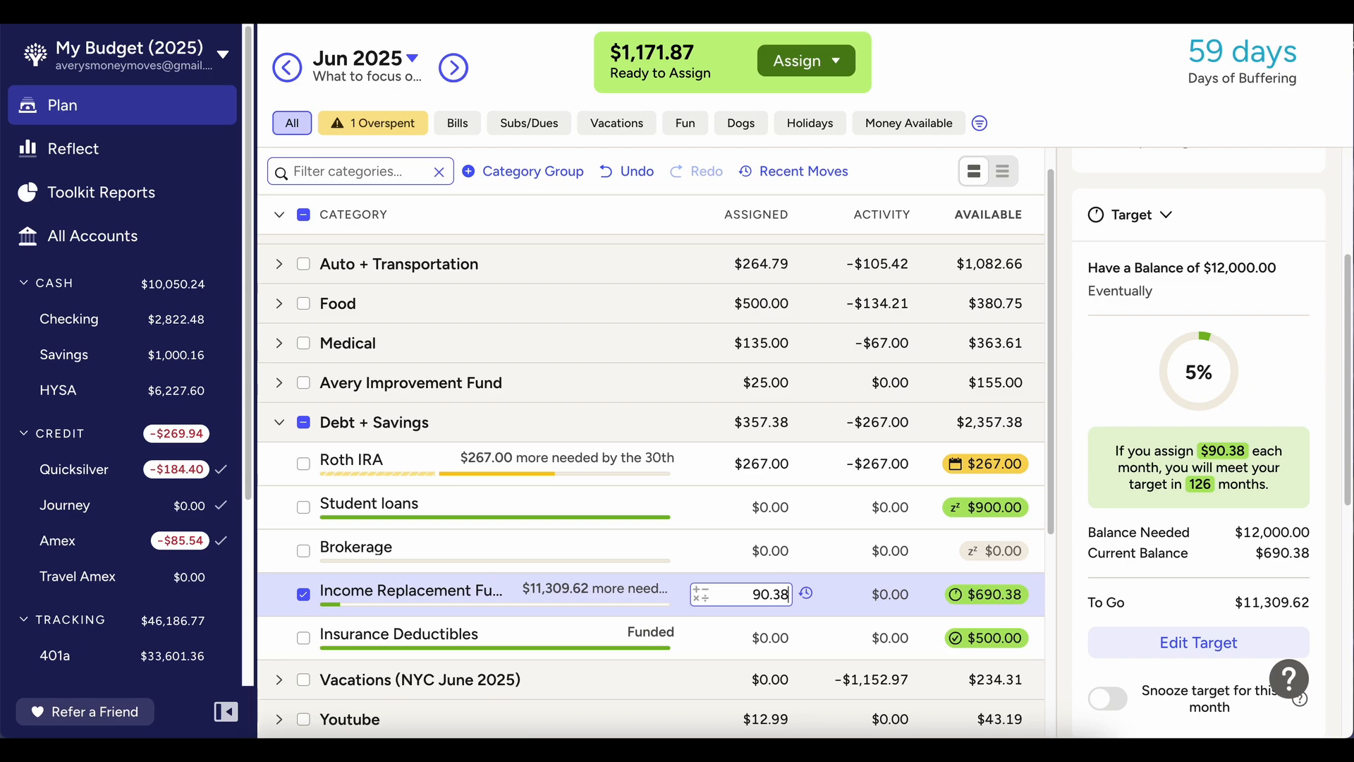
{"action": "type", "text": "+100"}
{"action": "key", "text": "Return"}
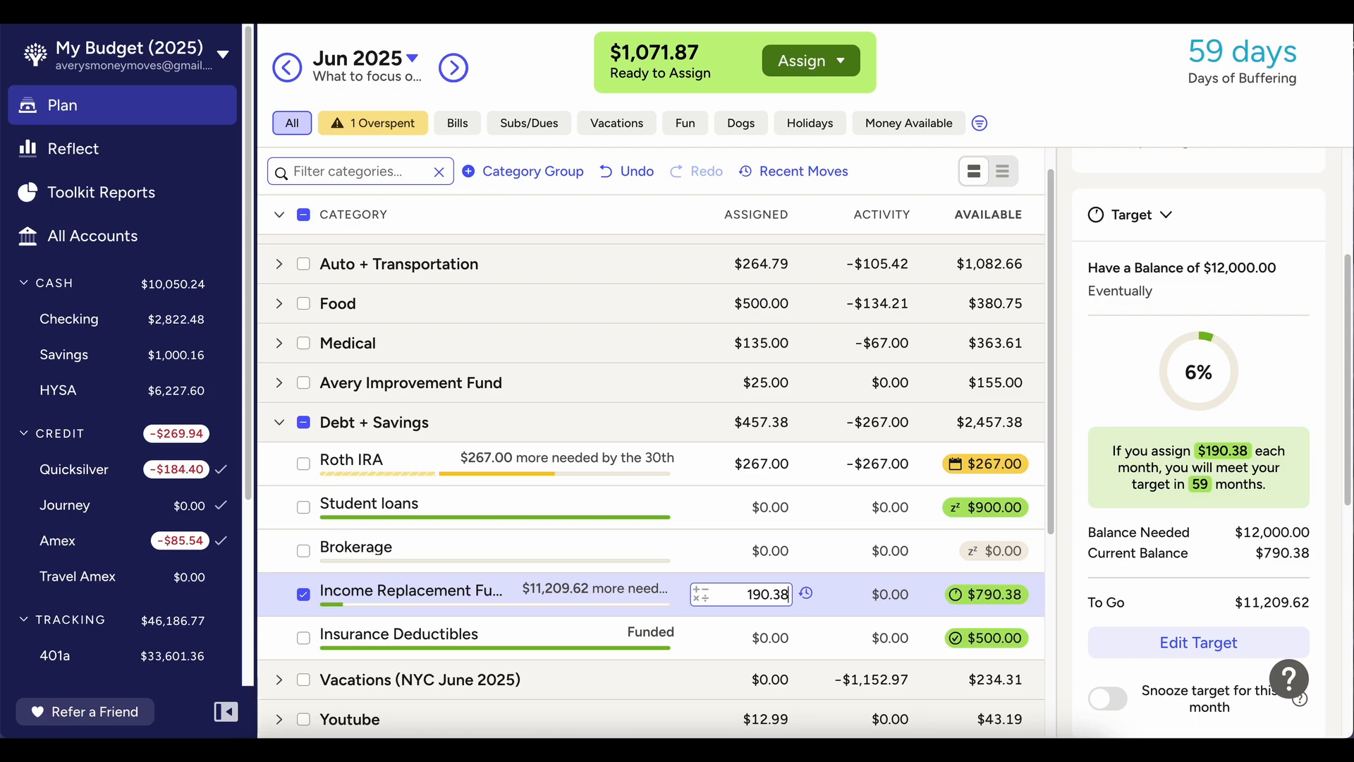
Filter to overspent categories and assign $63.86 to Concerts, Sports, Live Events in the FUN group
{"action": "left_click", "coordinate": [374, 123]}
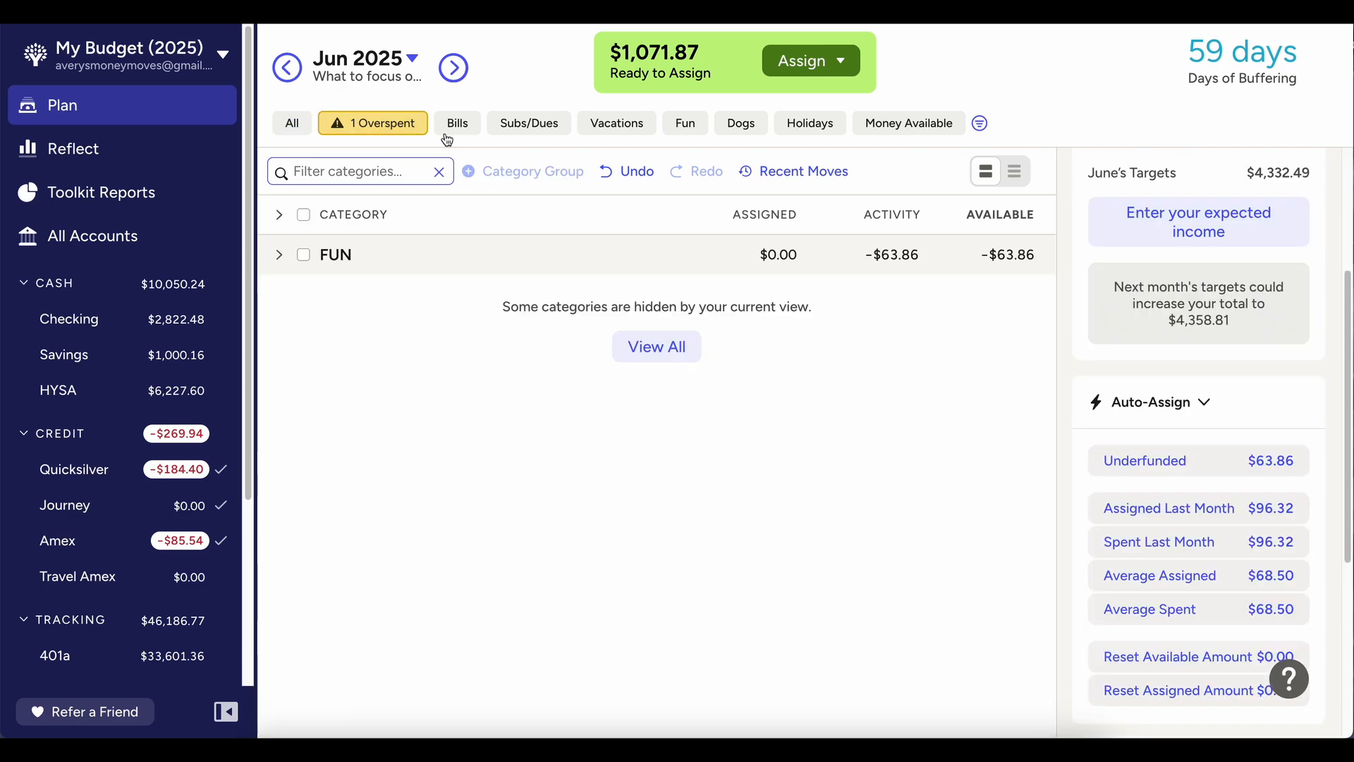
{"action": "left_click", "coordinate": [273, 256]}
{"action": "left_click", "coordinate": [275, 258]}
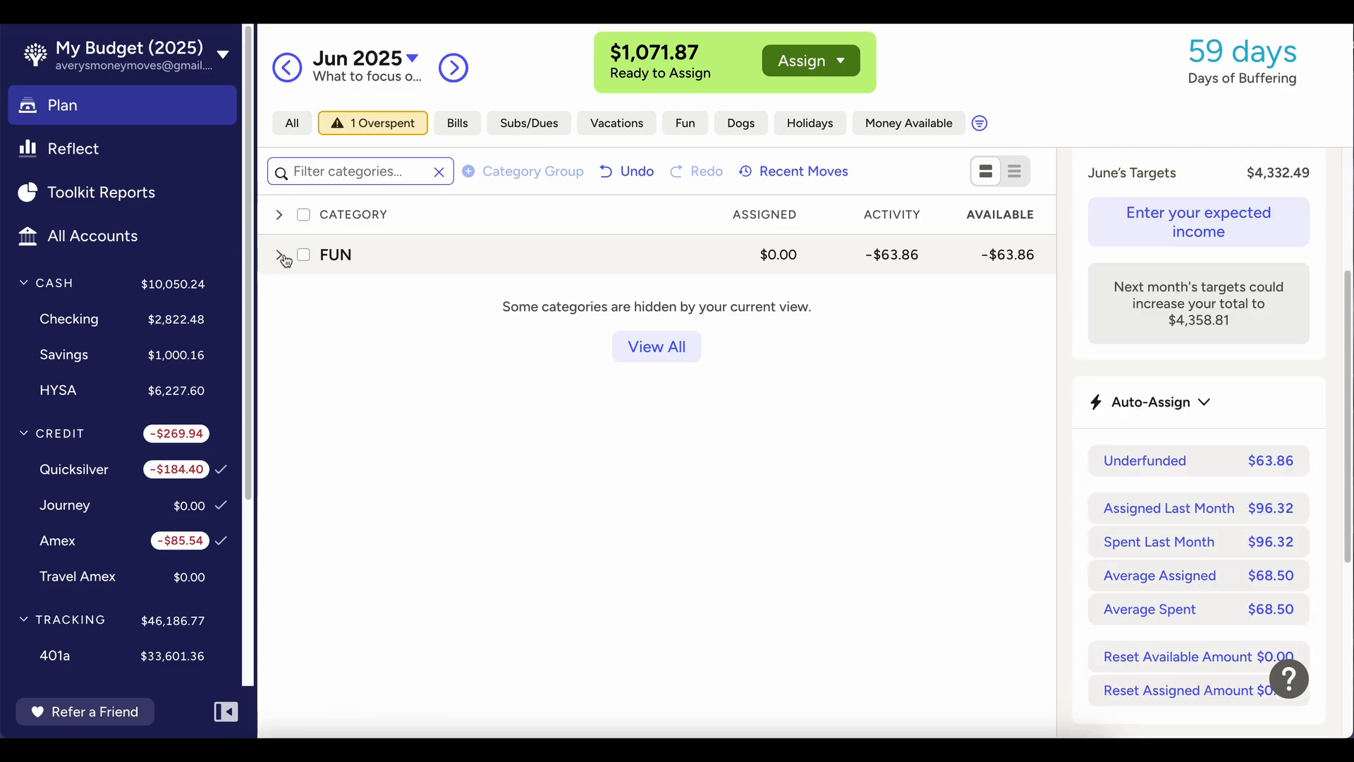
{"action": "left_click", "coordinate": [273, 256]}
{"action": "left_click", "coordinate": [277, 255]}
{"action": "left_click", "coordinate": [780, 300]}
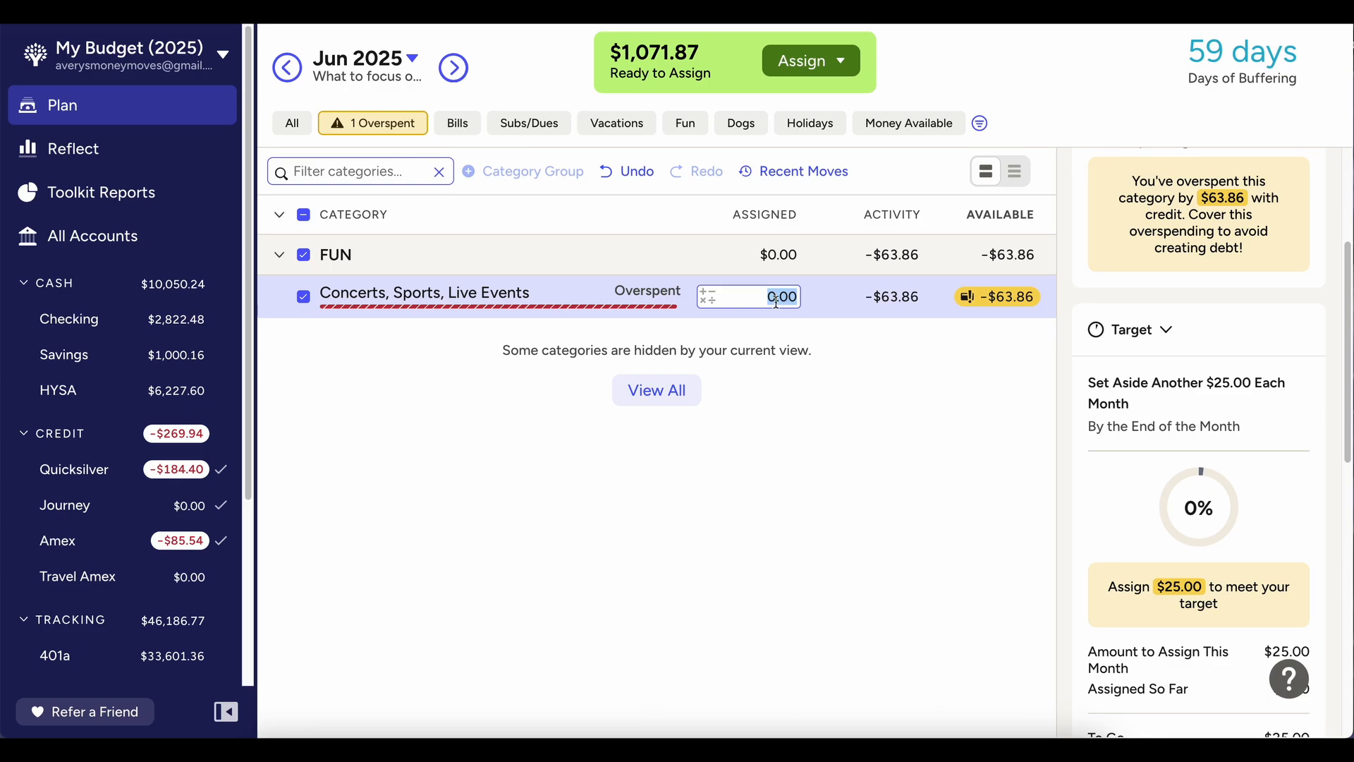
{"action": "type", "text": "63.86"}
{"action": "key", "text": "Return"}
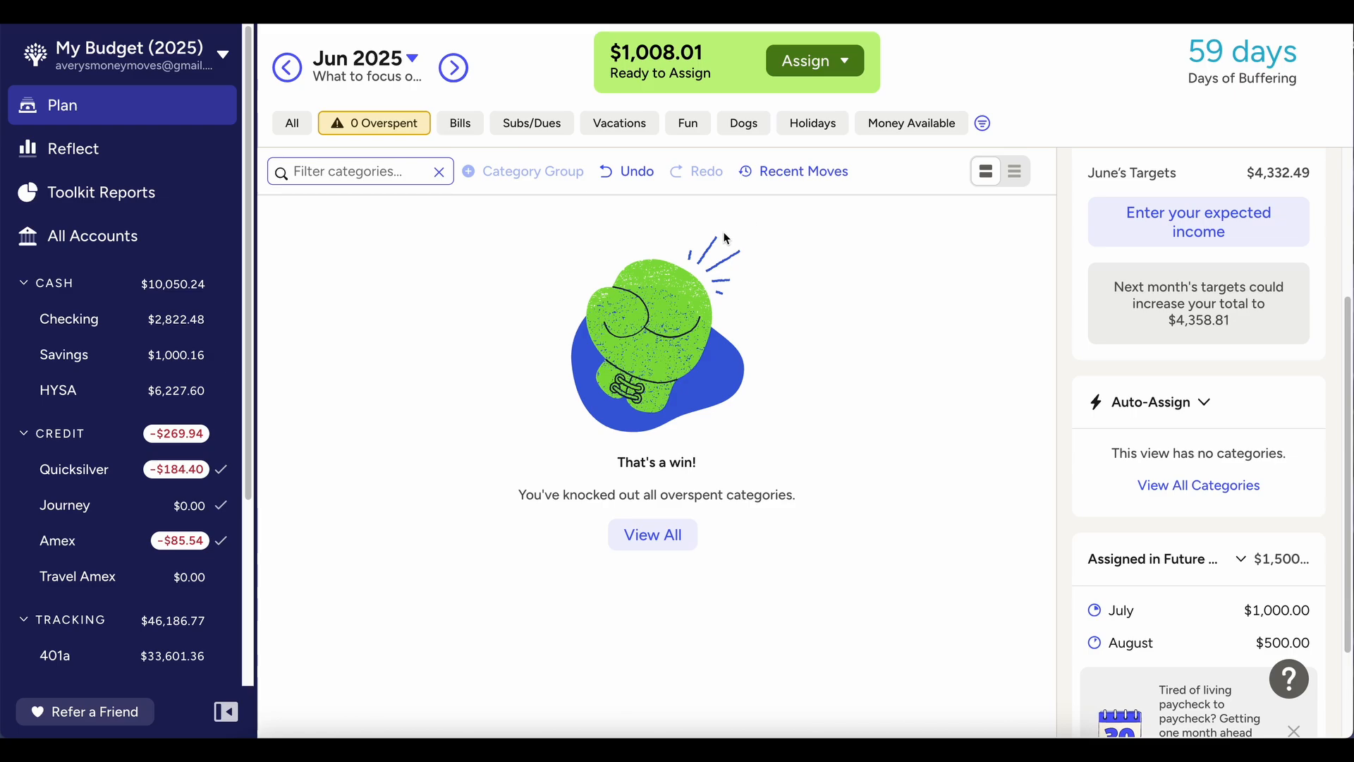
Switch from the overspent view to the underfunded categories and assign $85 to Clothing & Beauty
{"action": "left_click", "coordinate": [655, 536]}
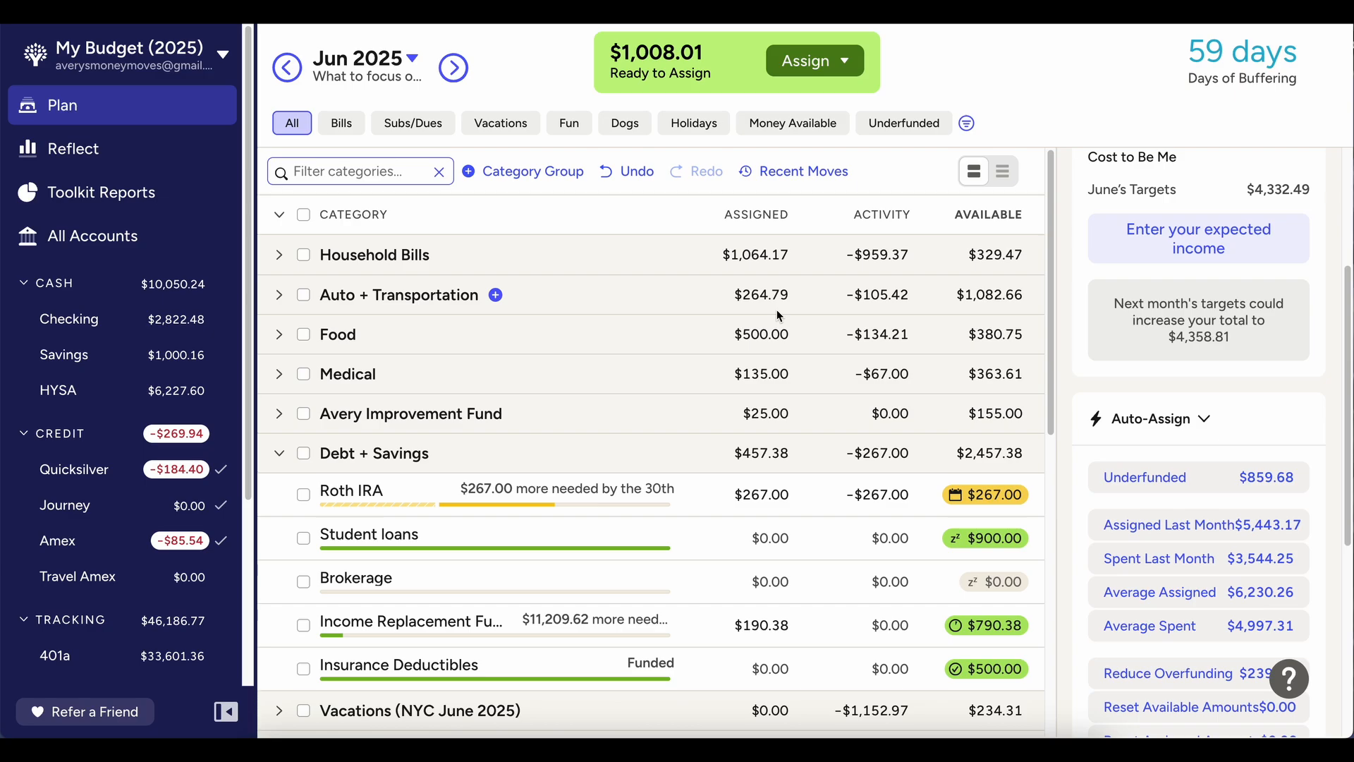
{"action": "left_click", "coordinate": [771, 421]}
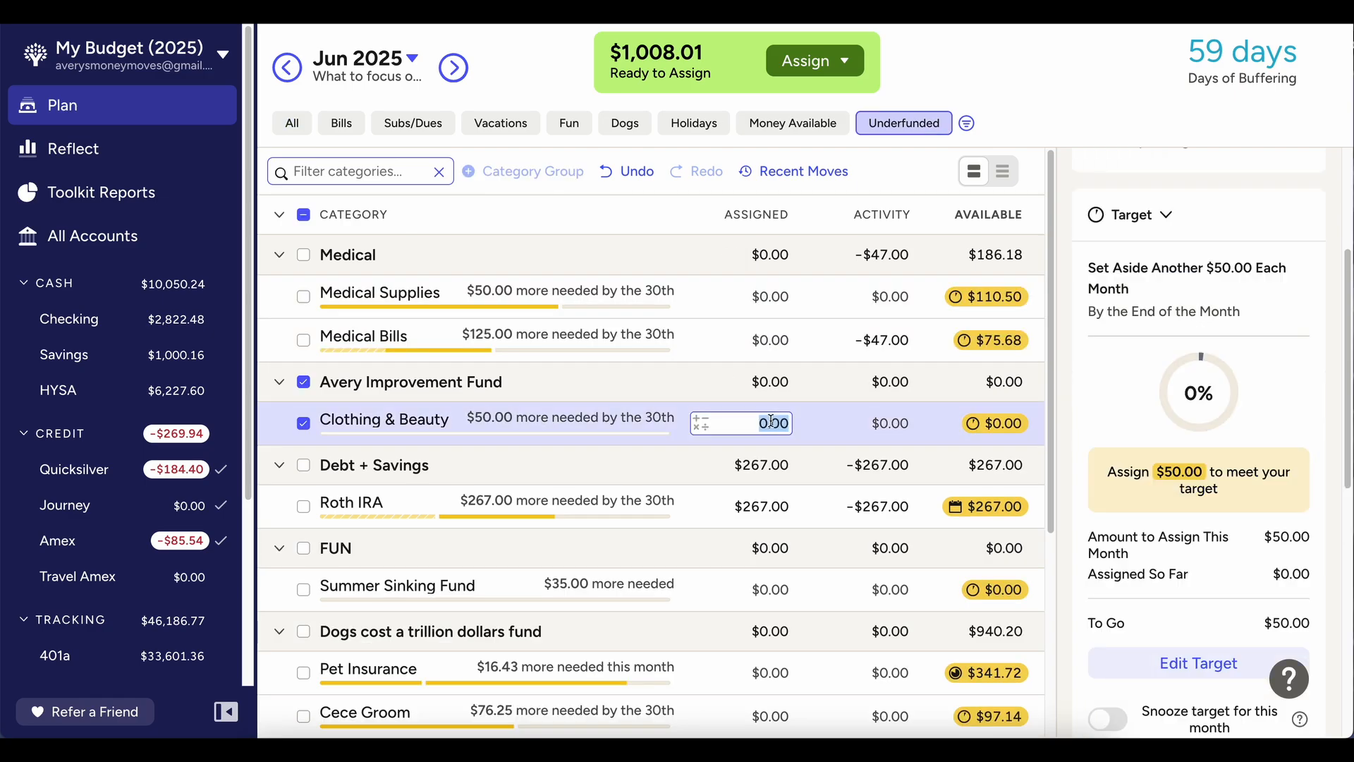
{"action": "type", "text": "85"}
{"action": "key", "text": "Return"}
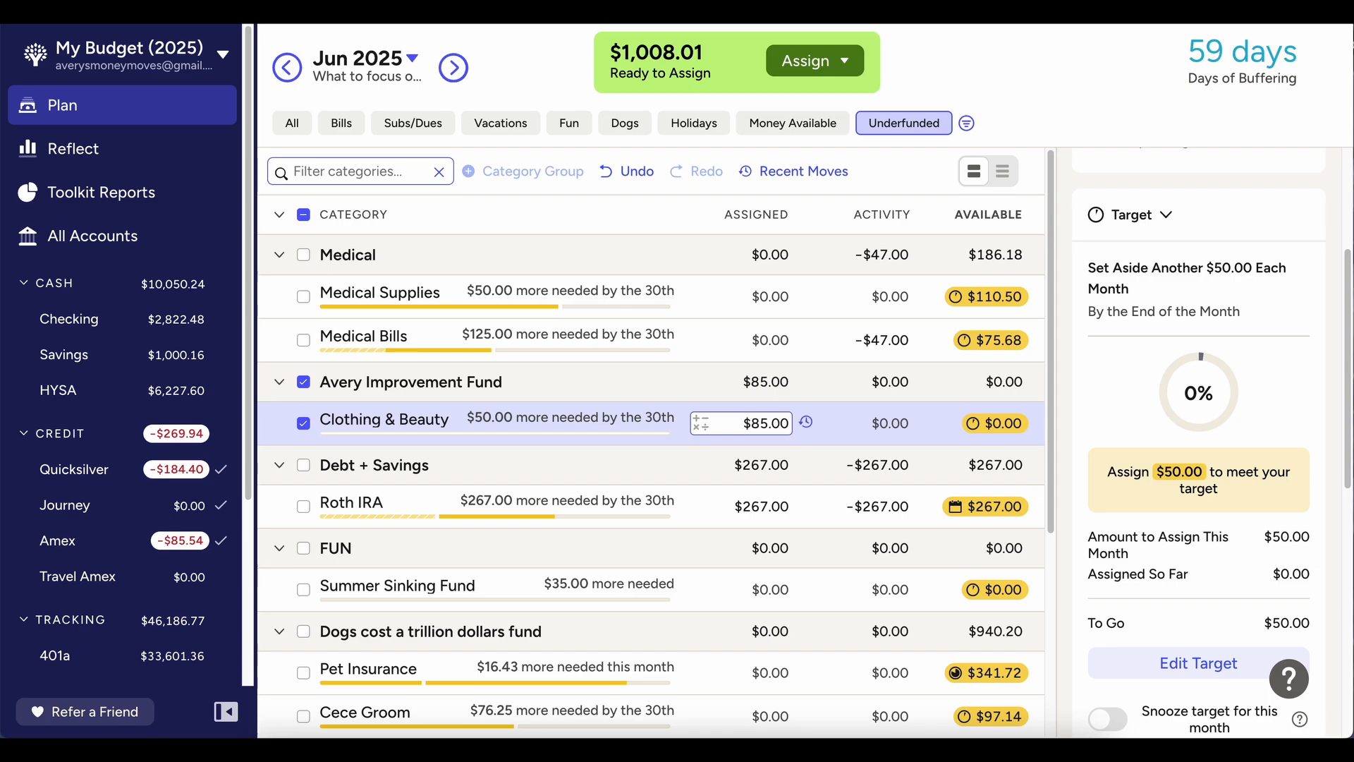
{"action": "left_click", "coordinate": [346, 256]}
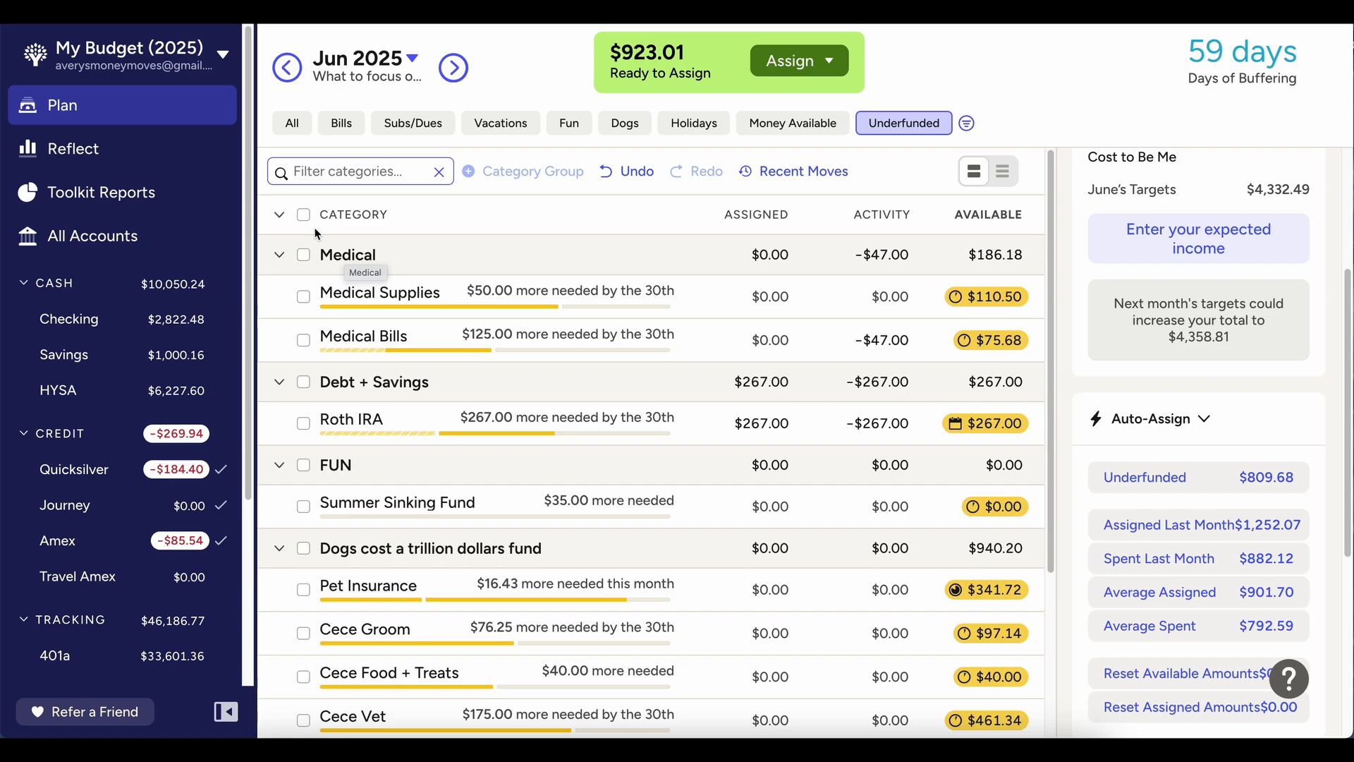
Show all categories with every group expanded, and add $50 to the assigned amount of Household under Household Bills
{"action": "left_click", "coordinate": [903, 123]}
{"action": "left_click_drag", "start_coordinate": [266, 258], "coordinate": [275, 259]}
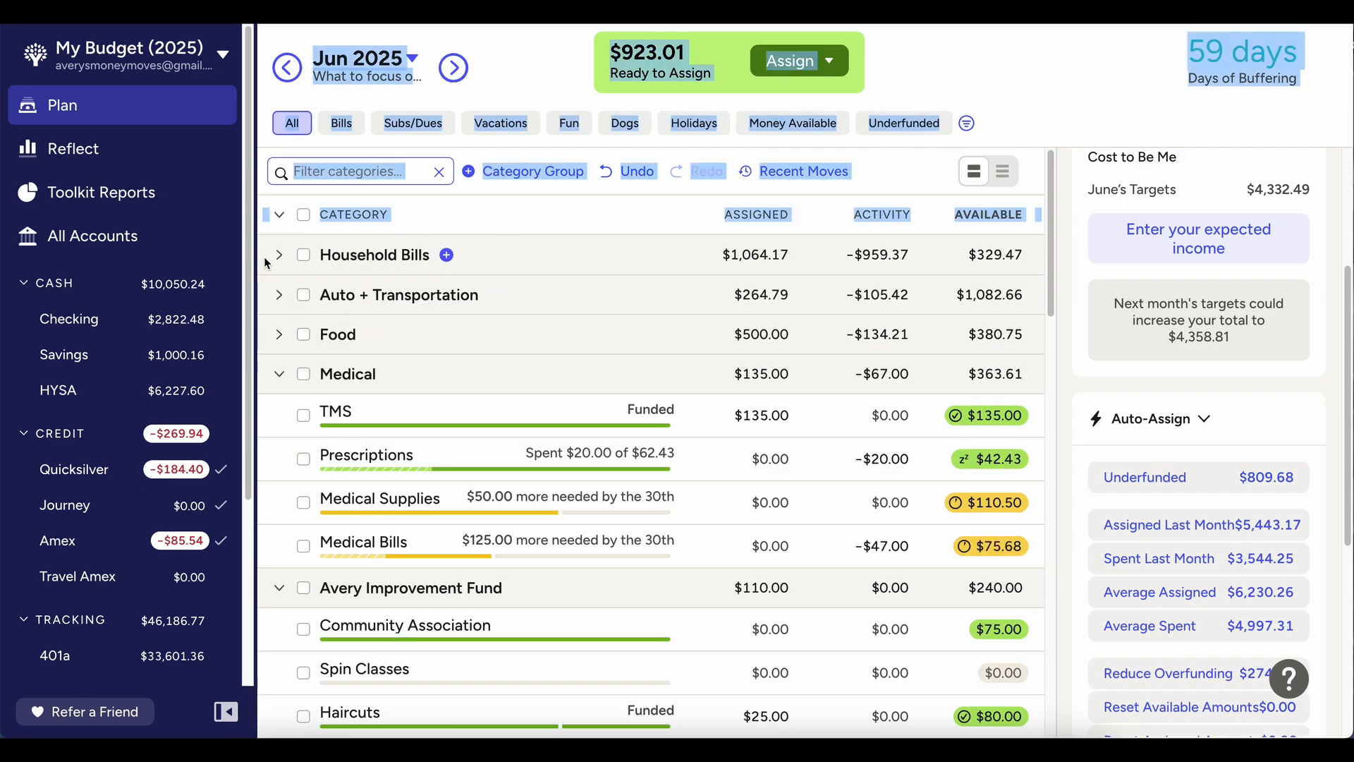
{"action": "left_click", "coordinate": [280, 217]}
{"action": "left_click", "coordinate": [280, 216]}
{"action": "scroll", "coordinate": [321, 368], "scroll_direction": "down", "scroll_amount": 10}
{"action": "scroll", "coordinate": [323, 377], "scroll_direction": "up", "scroll_amount": 10}
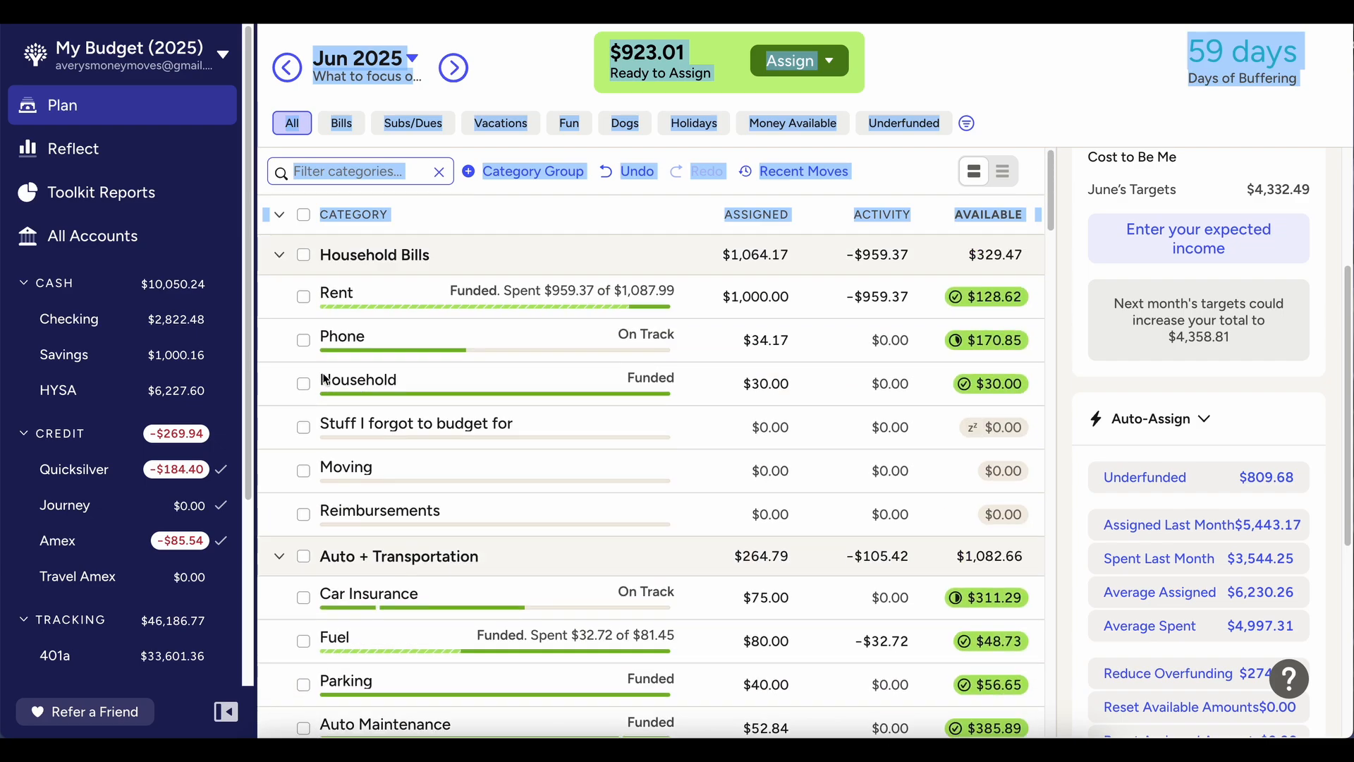
{"action": "left_click", "coordinate": [701, 392]}
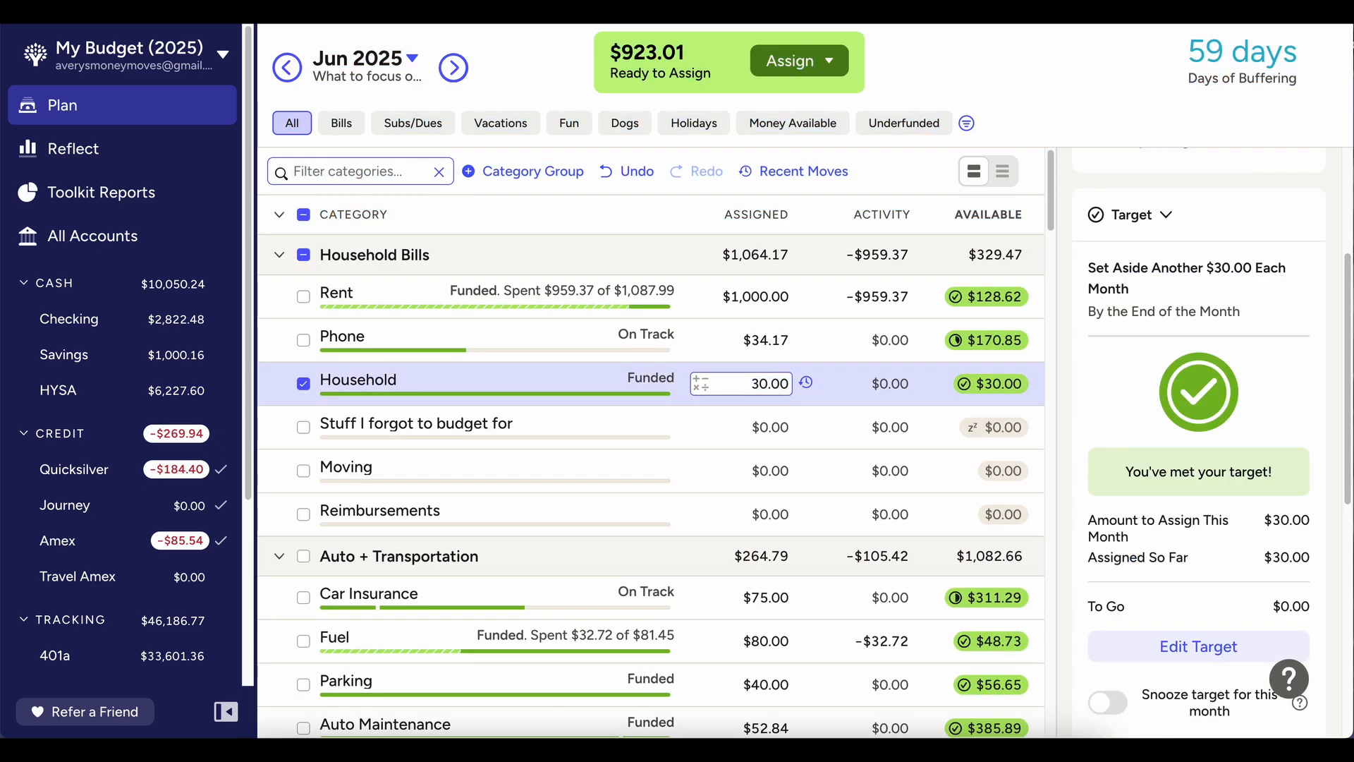
{"action": "type", "text": "+2"}
{"action": "key", "text": "BackSpace"}
{"action": "type", "text": "50"}
{"action": "key", "text": "Return"}
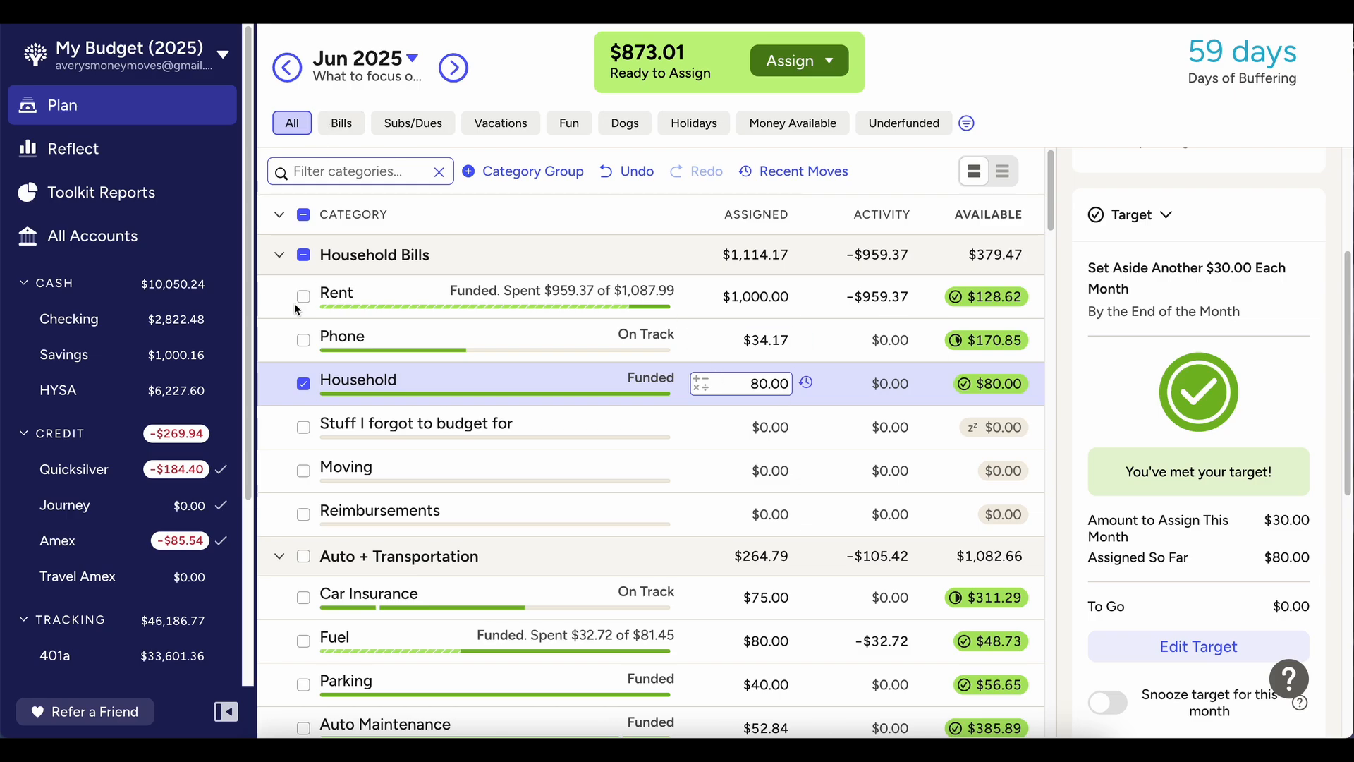
{"action": "left_click", "coordinate": [304, 254]}
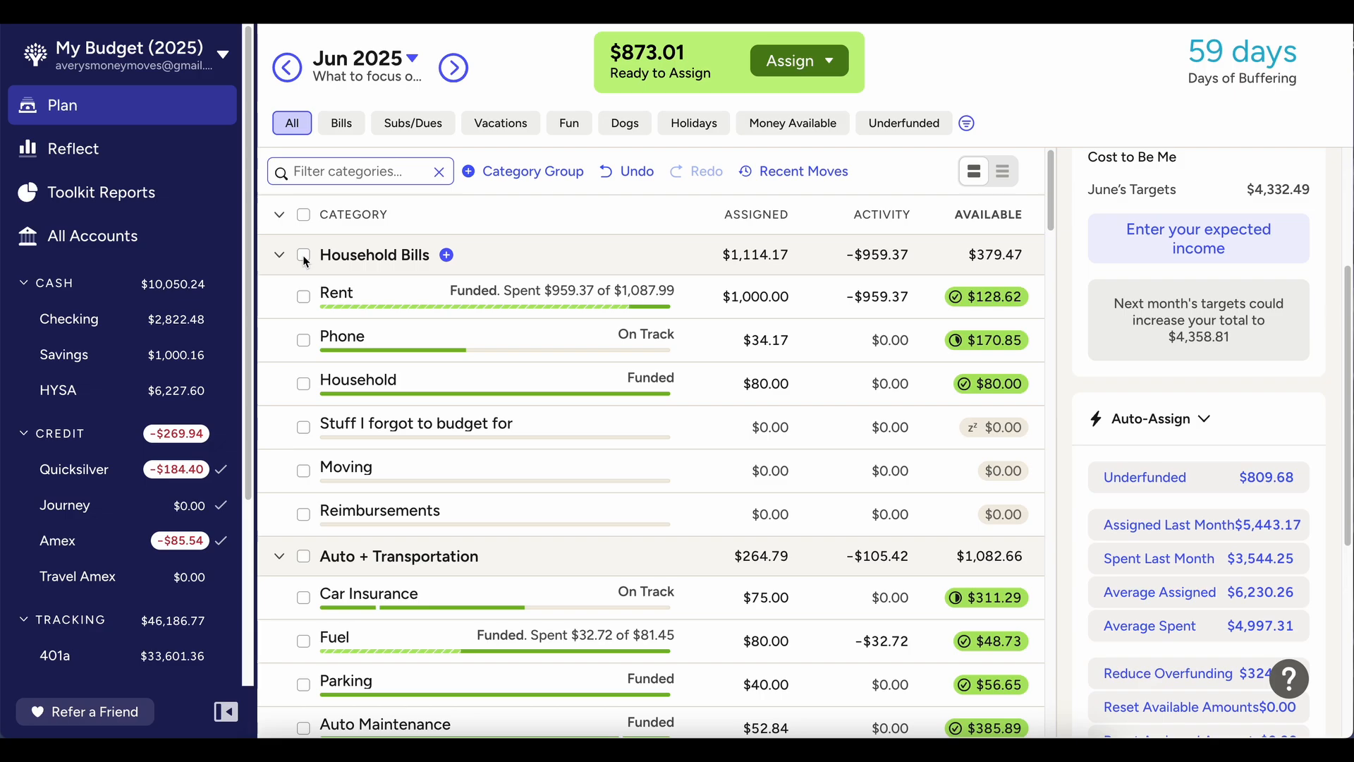
Collapse all category groups except Medical and assign $25 to Medical Supplies
{"action": "left_click", "coordinate": [279, 215]}
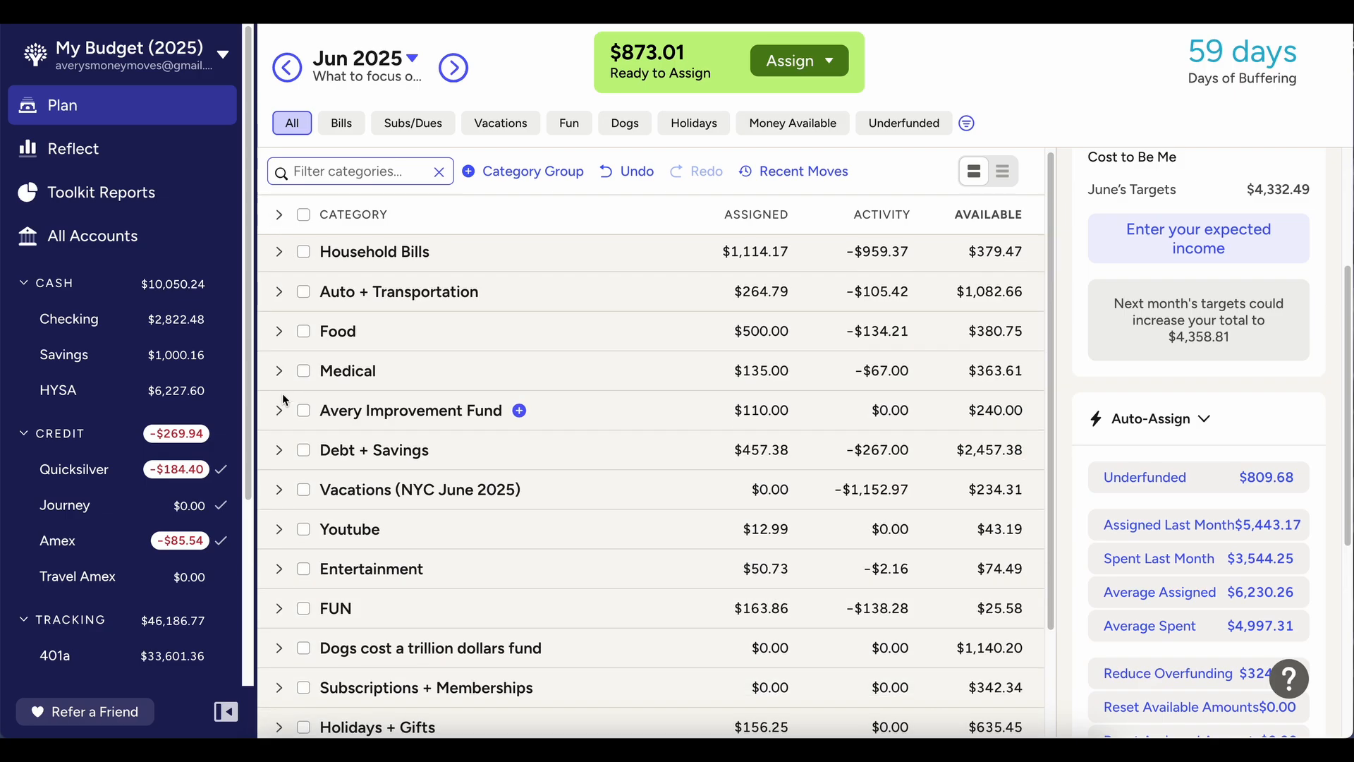
{"action": "left_click", "coordinate": [280, 374]}
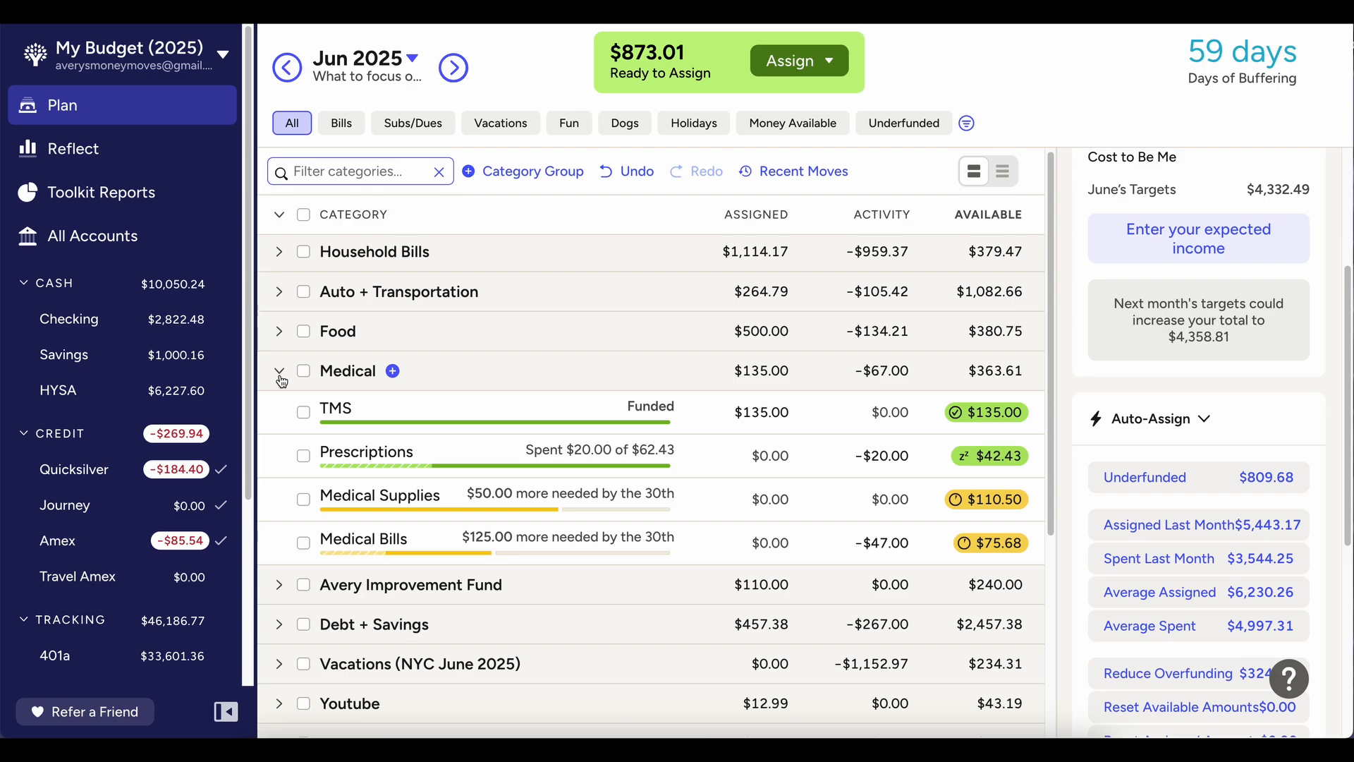
{"action": "left_click", "coordinate": [771, 500]}
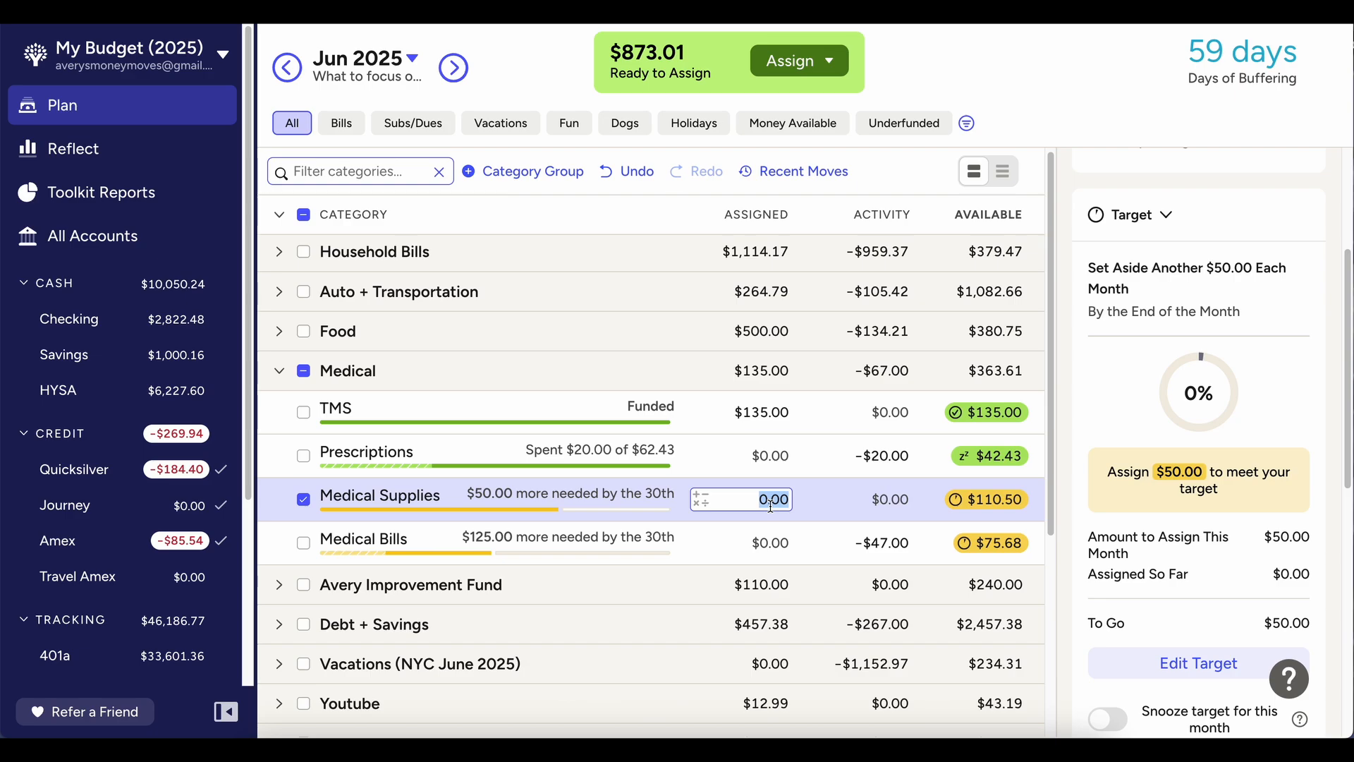
{"action": "type", "text": "25"}
{"action": "key", "text": "Return"}
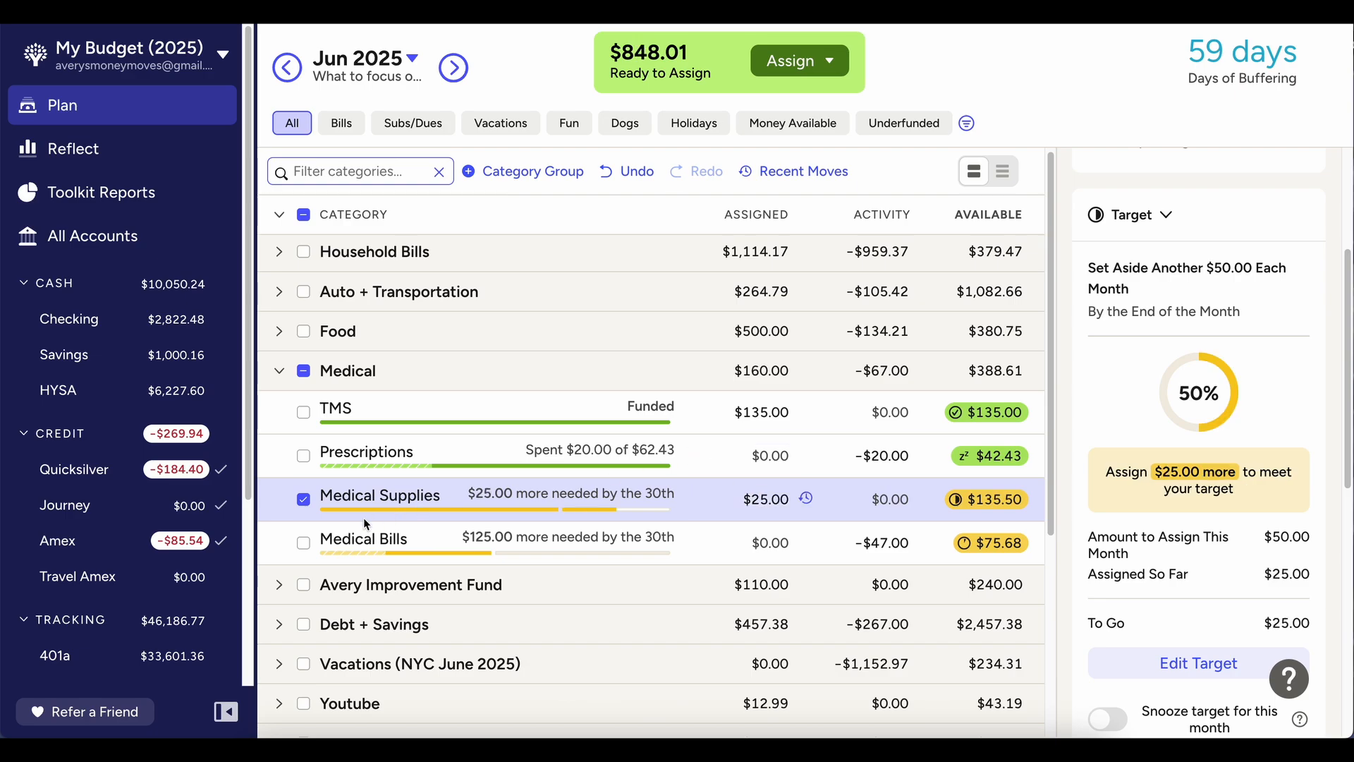
Snooze this month's target for Medical Supplies and deselect the category
{"action": "scroll", "coordinate": [1199, 564], "scroll_direction": "down", "scroll_amount": 1}
{"action": "left_click", "coordinate": [1108, 683]}
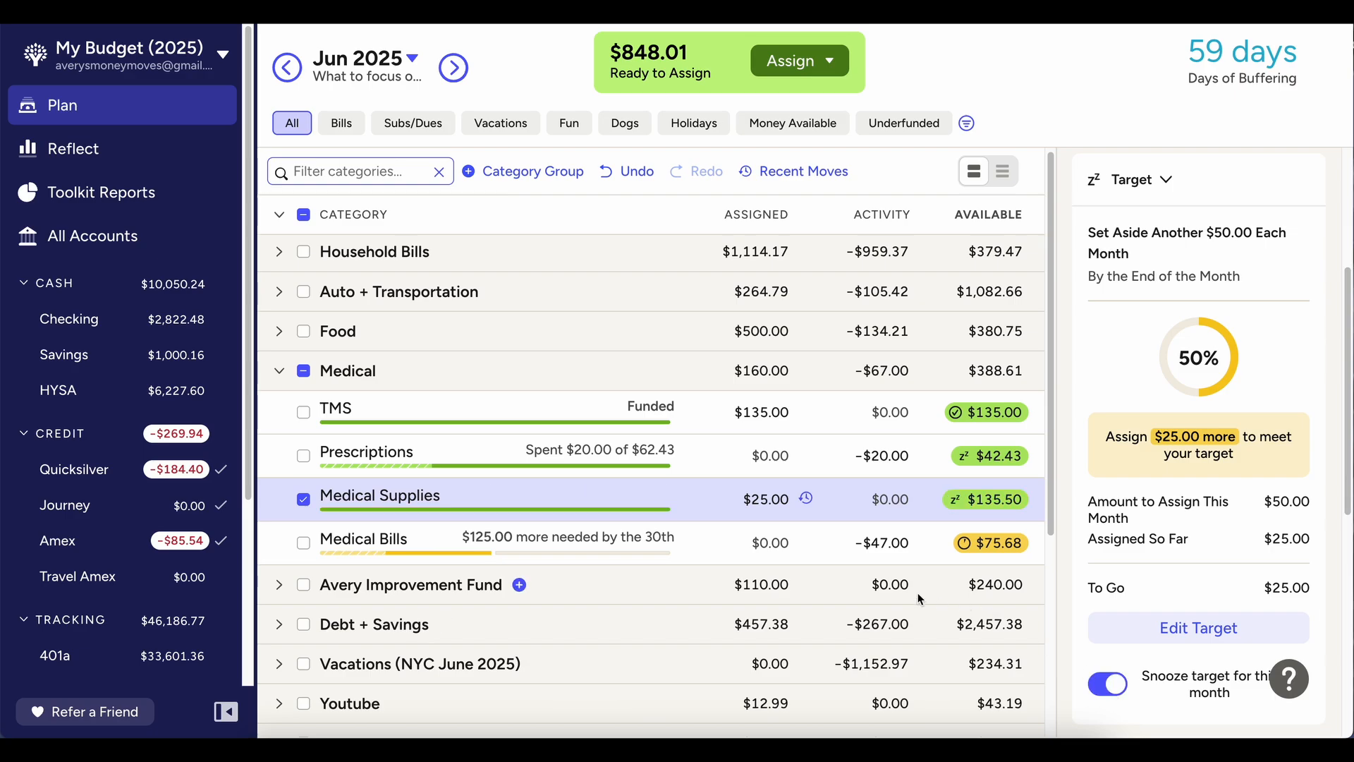
{"action": "left_click", "coordinate": [547, 511]}
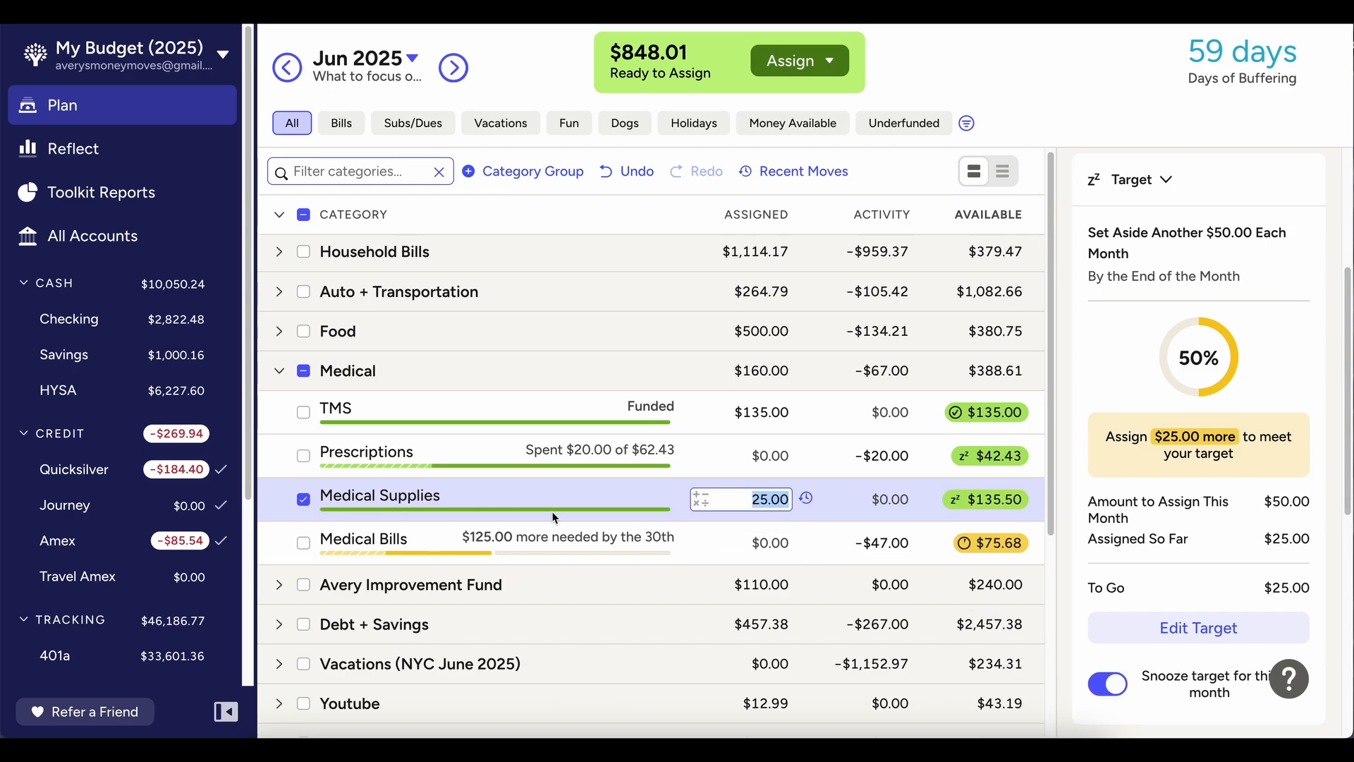
{"action": "left_click", "coordinate": [307, 500]}
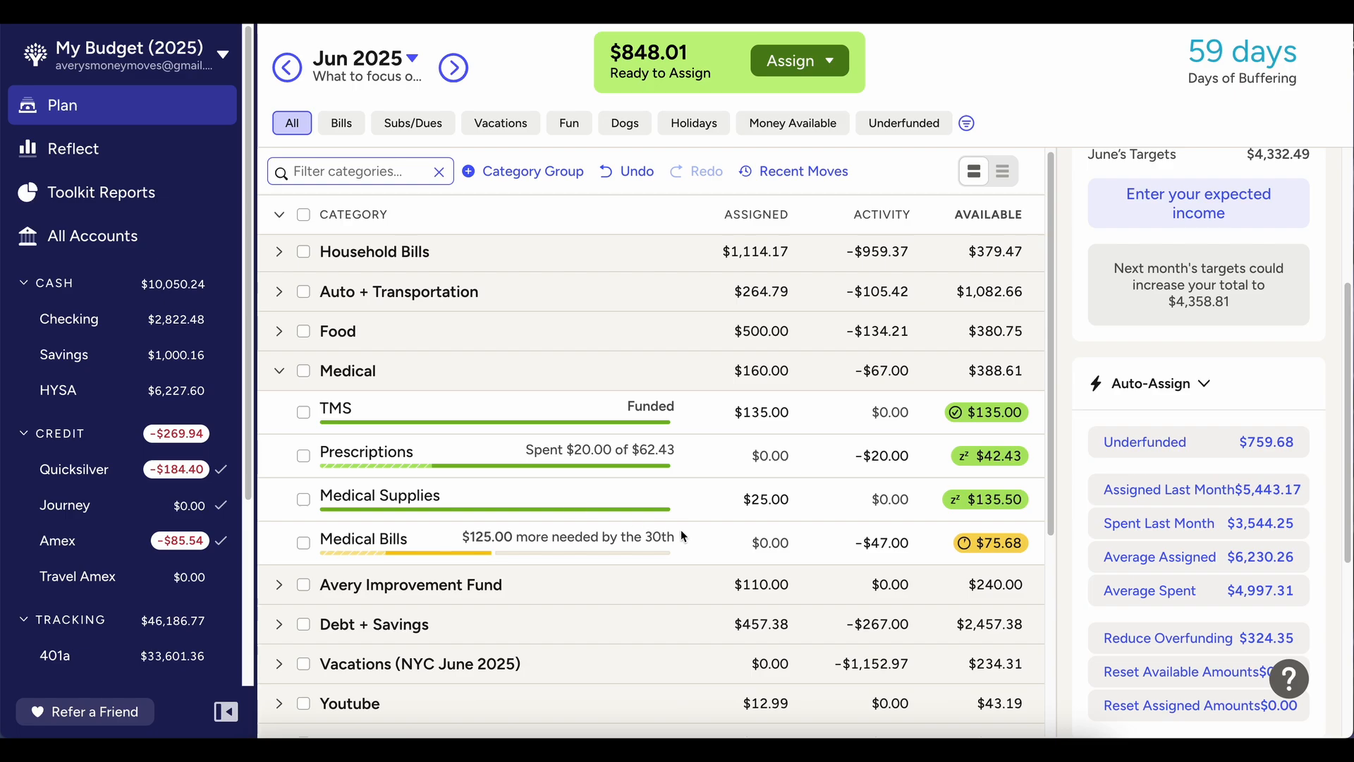
Assign $50 to Medical Bills and snooze its target for this month
{"action": "left_click", "coordinate": [751, 552]}
{"action": "type", "text": "50"}
{"action": "key", "text": "Return"}
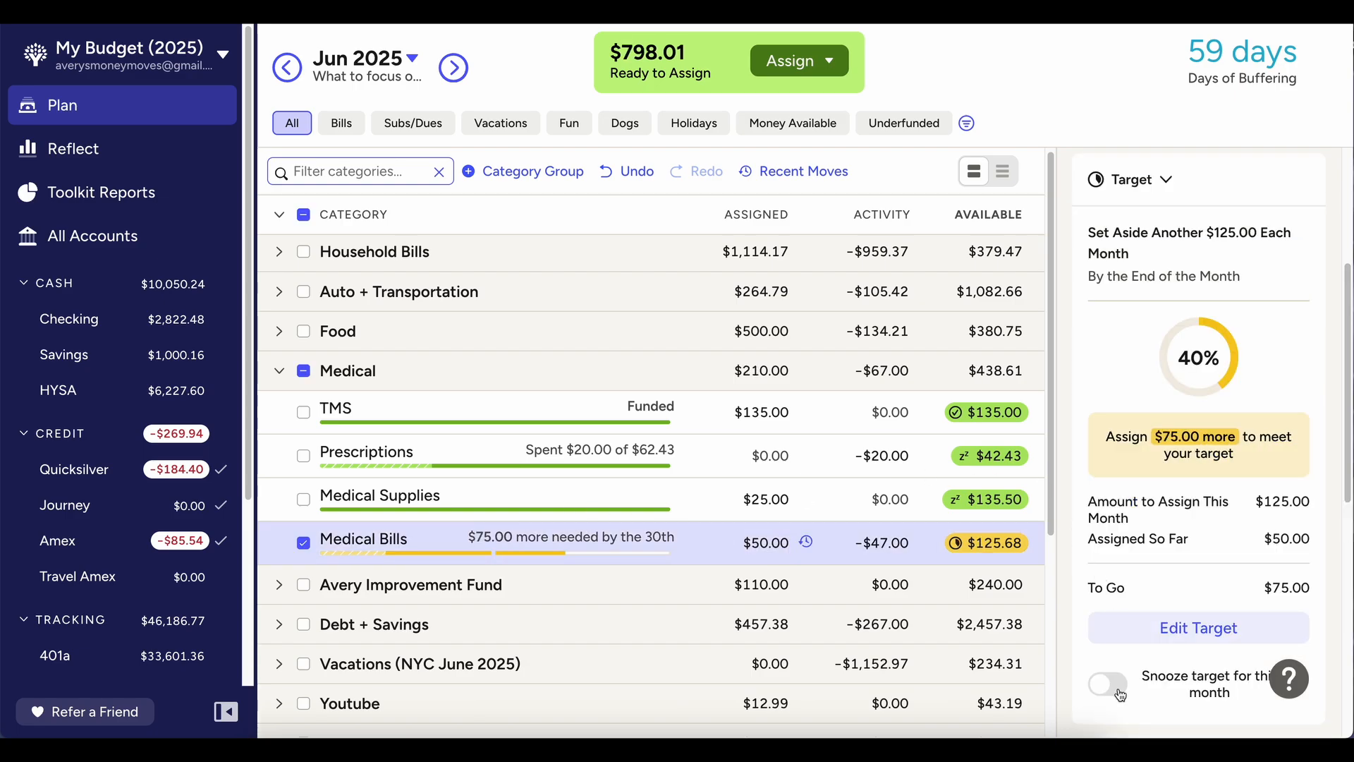
{"action": "left_click", "coordinate": [1119, 690]}
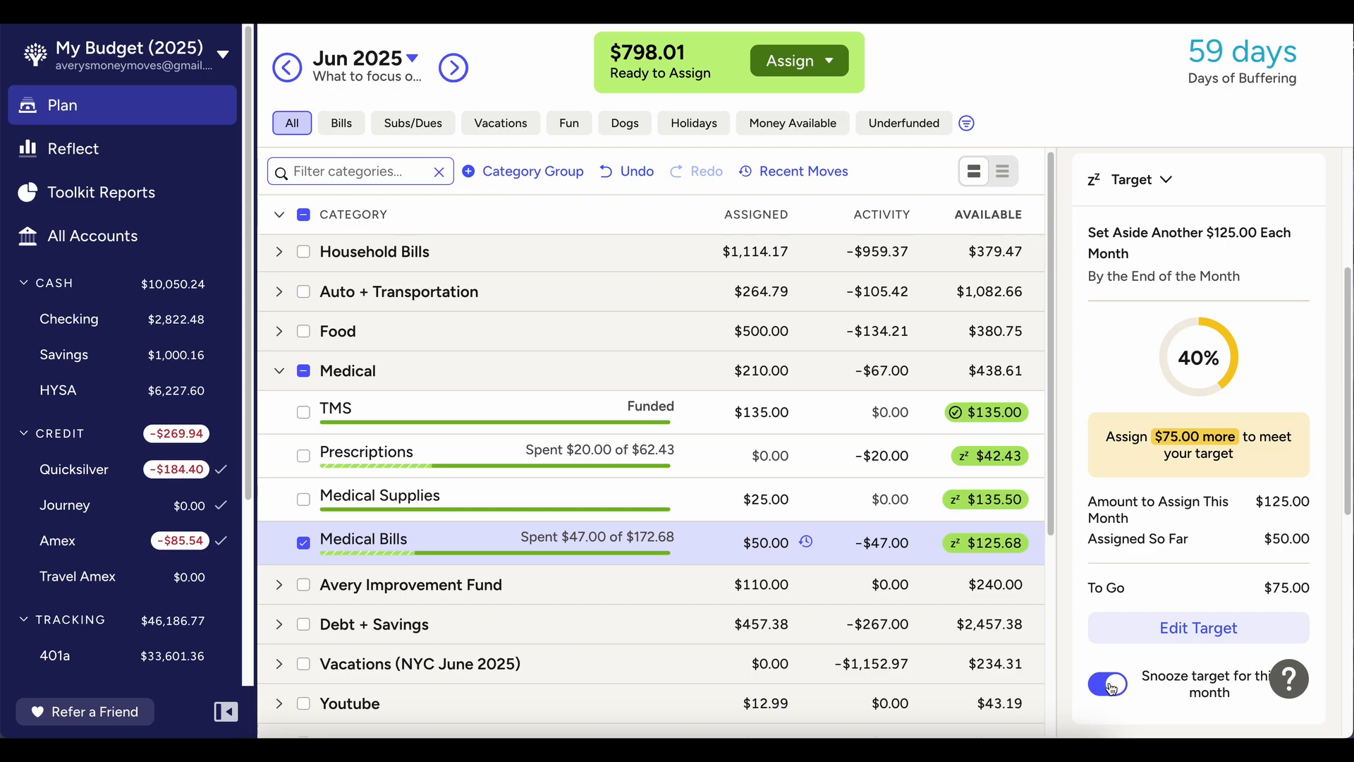
{"action": "left_click", "coordinate": [305, 549]}
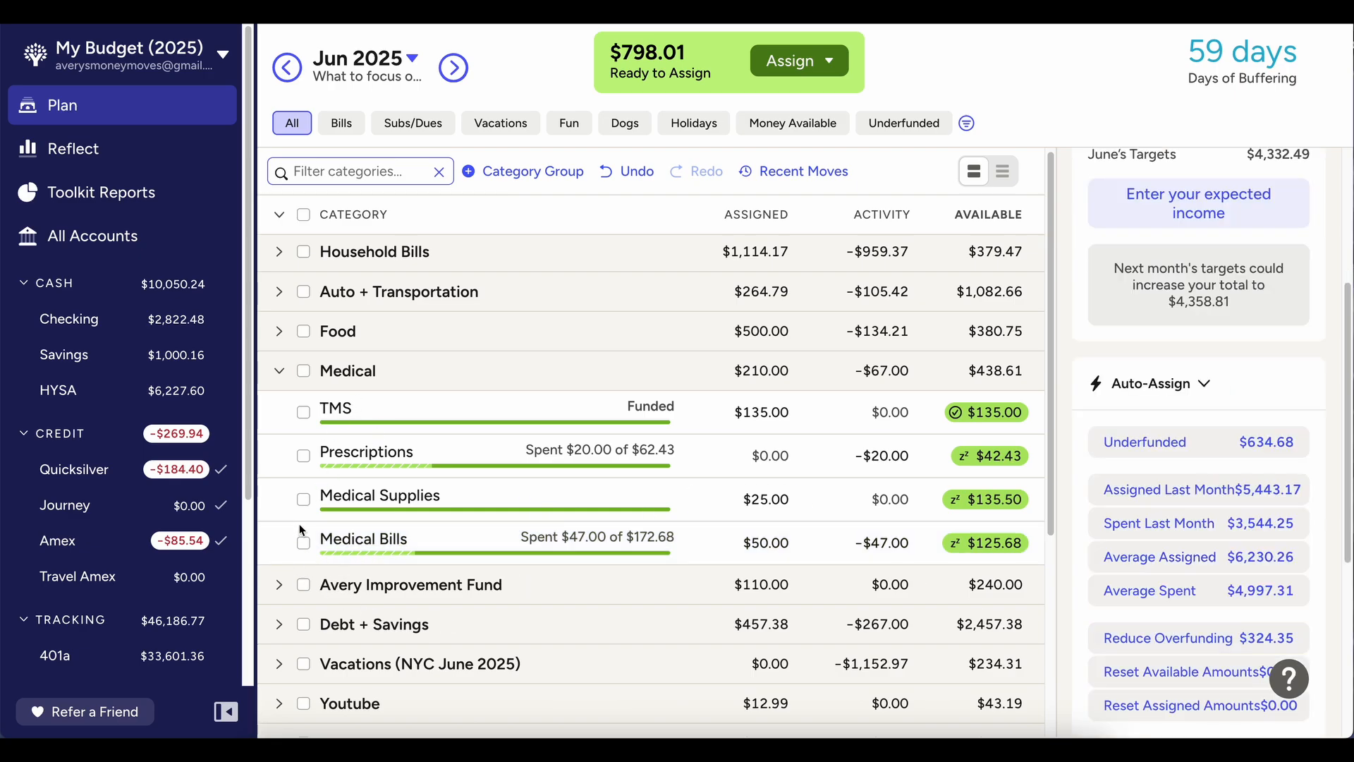
Collapse all category groups and look through the group totals for categories that still need money
{"action": "scroll", "coordinate": [437, 463], "scroll_direction": "down", "scroll_amount": 4}
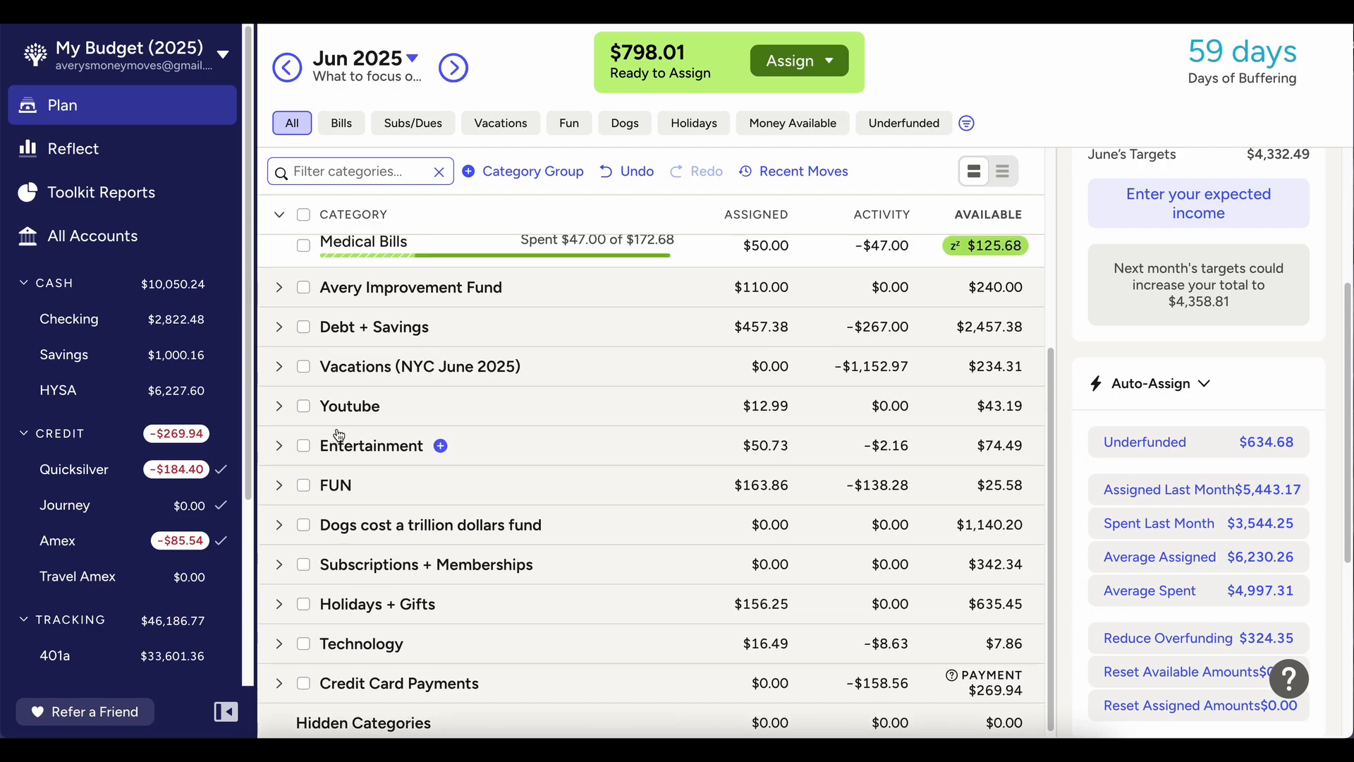
{"action": "scroll", "coordinate": [337, 430], "scroll_direction": "up", "scroll_amount": 4}
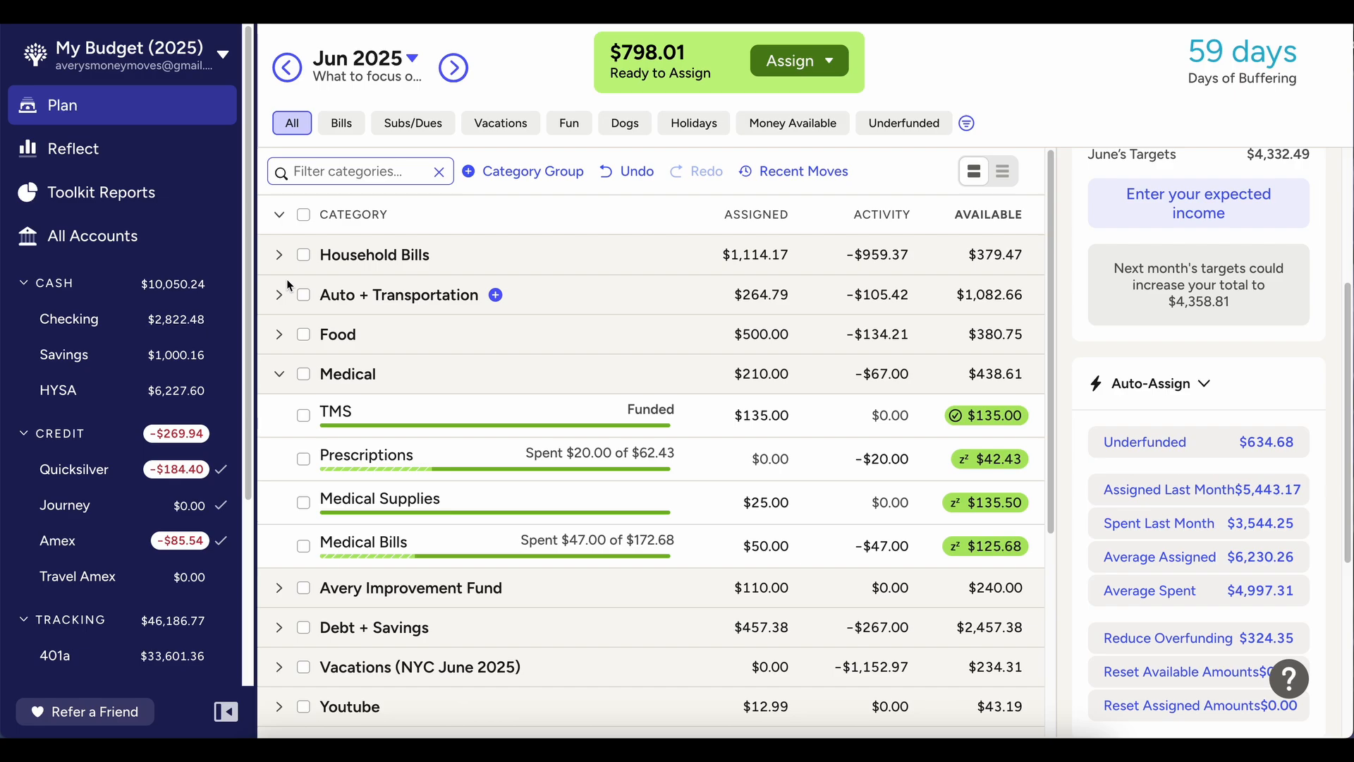
{"action": "left_click", "coordinate": [280, 214]}
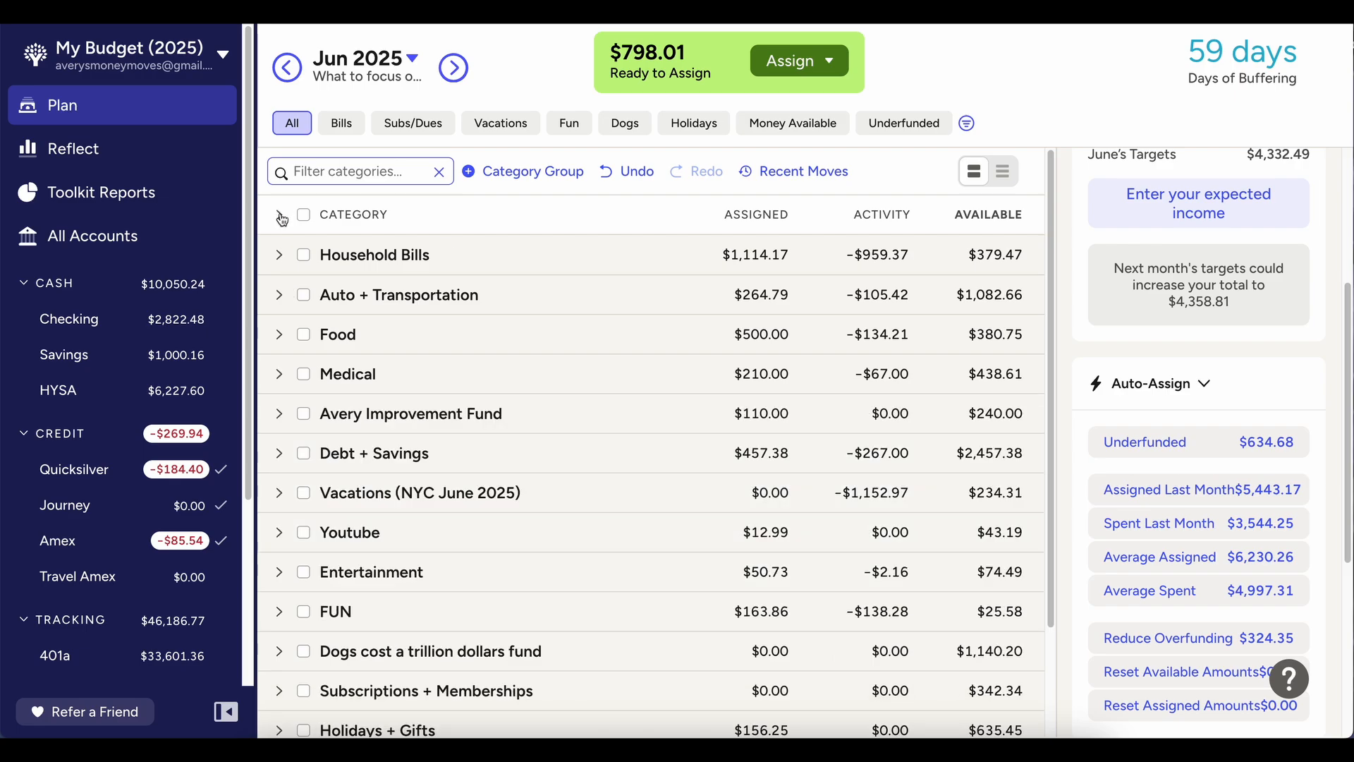
{"action": "scroll", "coordinate": [281, 219], "scroll_direction": "down", "scroll_amount": 2}
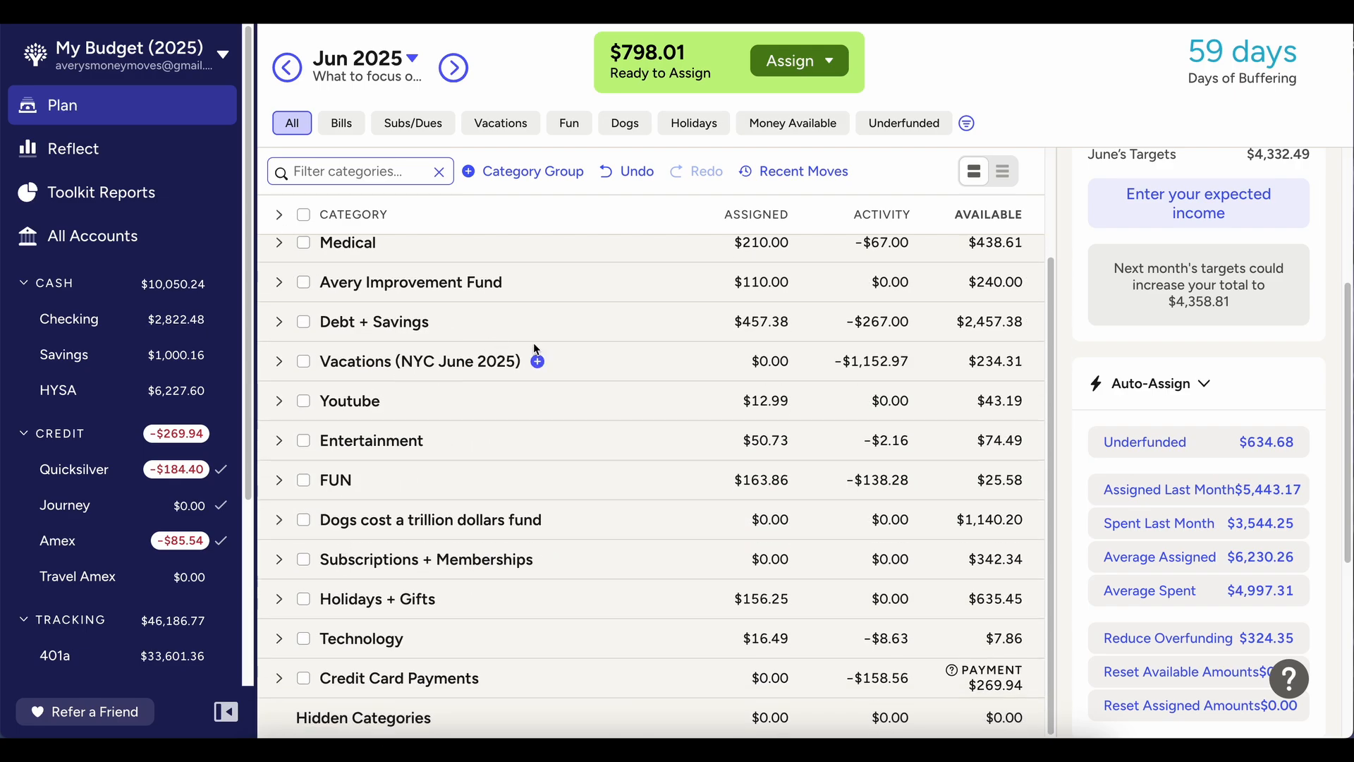
{"action": "scroll", "coordinate": [523, 333], "scroll_direction": "up", "scroll_amount": 1}
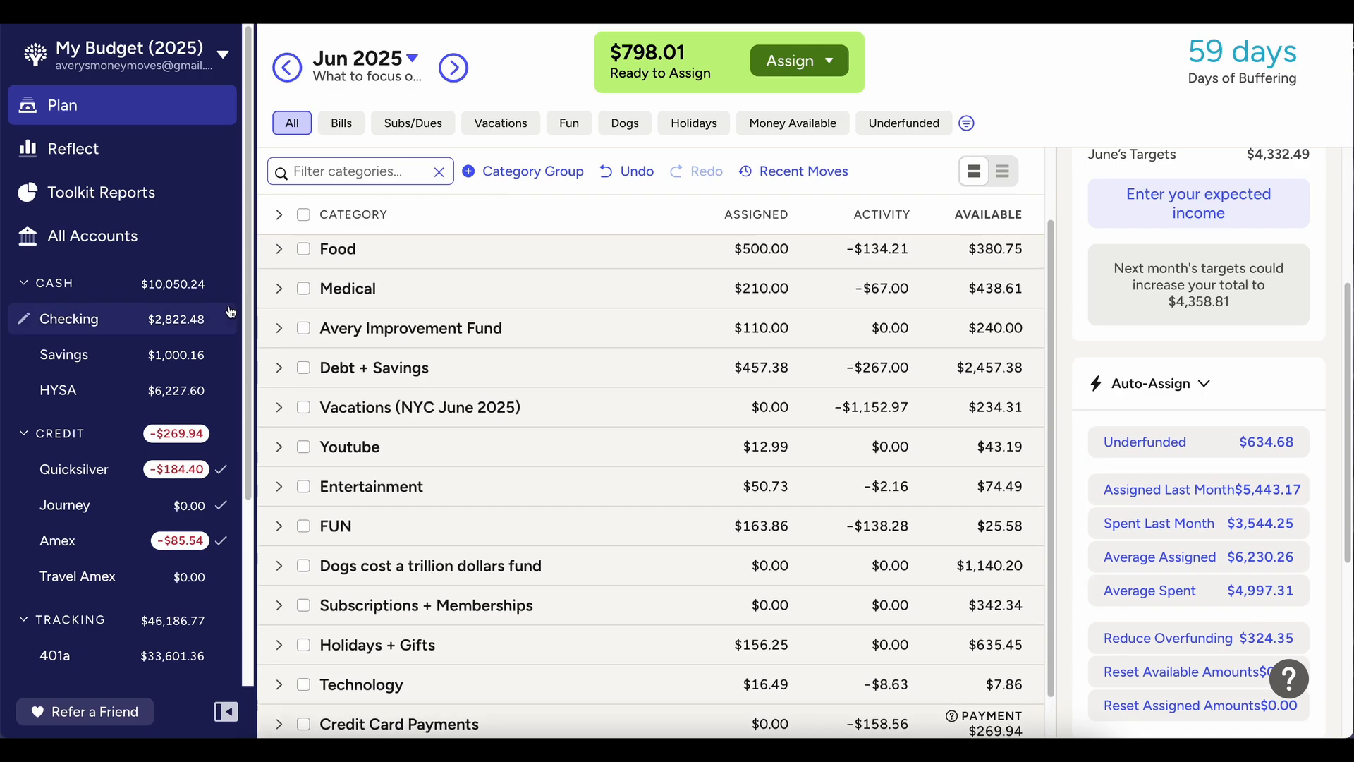
{"action": "scroll", "coordinate": [357, 343], "scroll_direction": "down", "scroll_amount": 1}
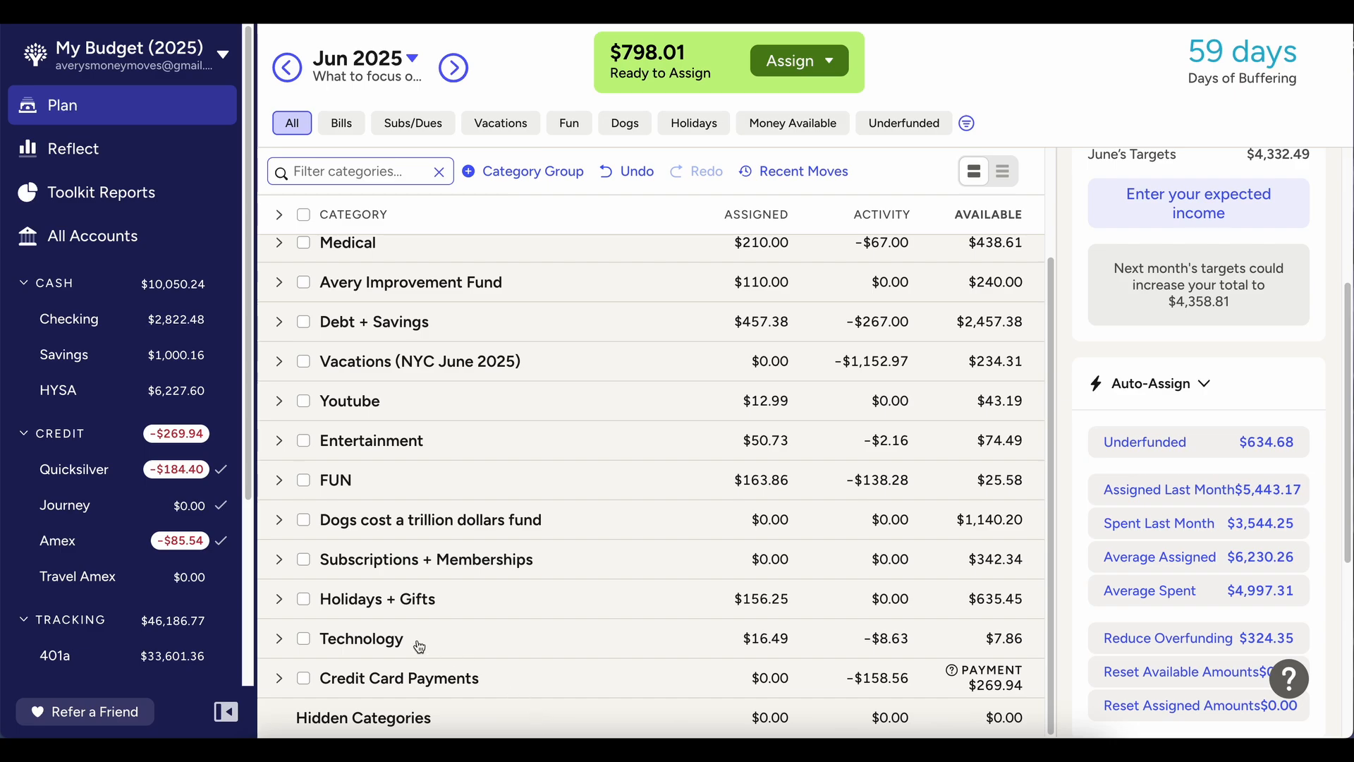
{"action": "left_click", "coordinate": [277, 481]}
{"action": "left_click", "coordinate": [276, 483]}
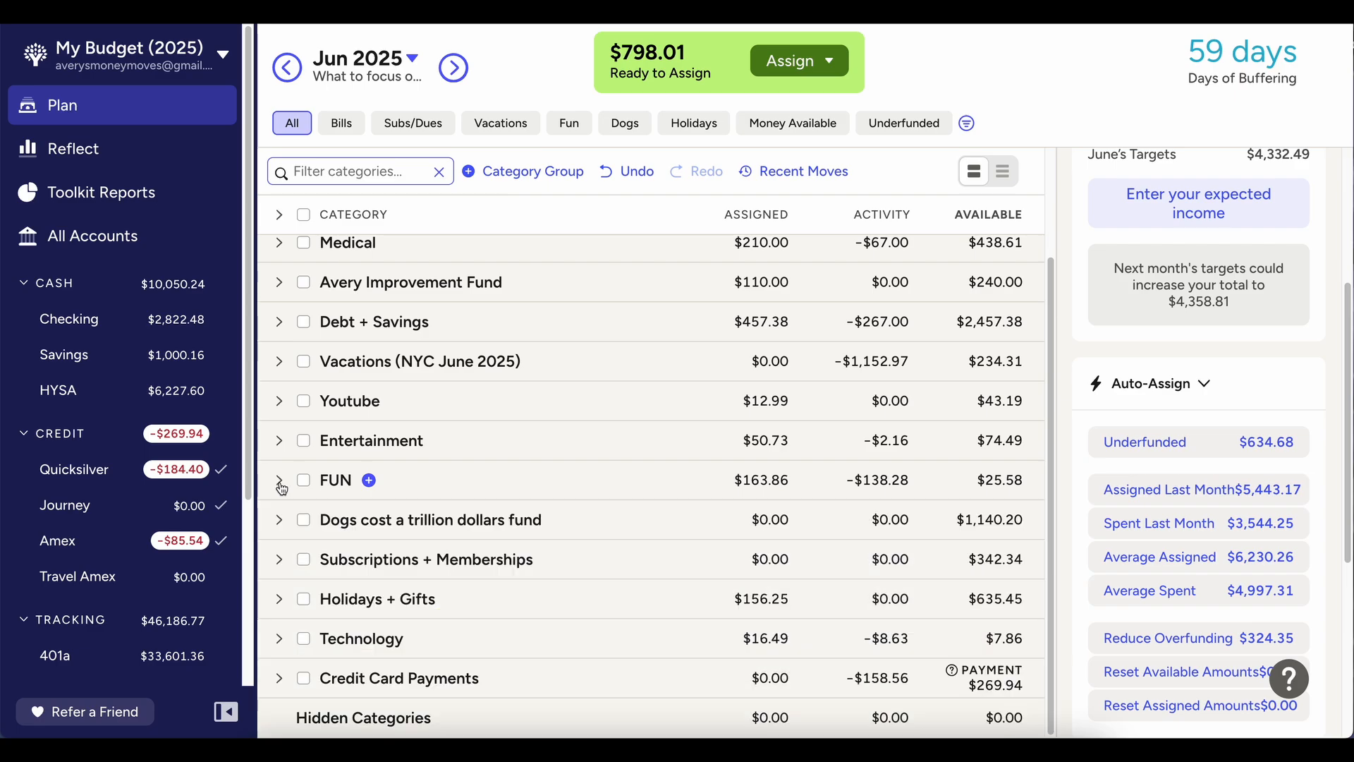
Expand Holidays + Gifts, assign $20 to Donations and snooze its target for this month
{"action": "left_click", "coordinate": [279, 598]}
{"action": "scroll", "coordinate": [570, 498], "scroll_direction": "down", "scroll_amount": 4}
{"action": "left_click", "coordinate": [769, 596]}
{"action": "type", "text": "20"}
{"action": "key", "text": "Return"}
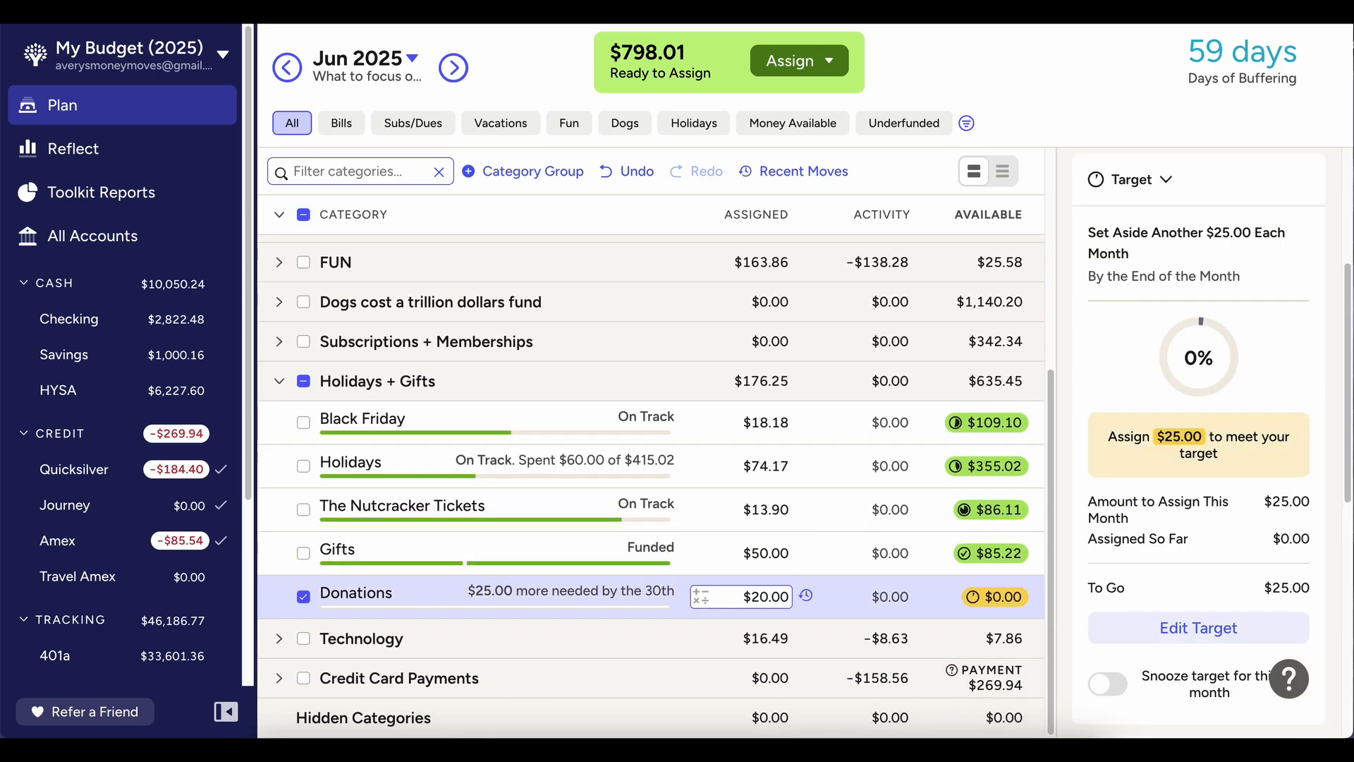
{"action": "left_click", "coordinate": [1124, 694]}
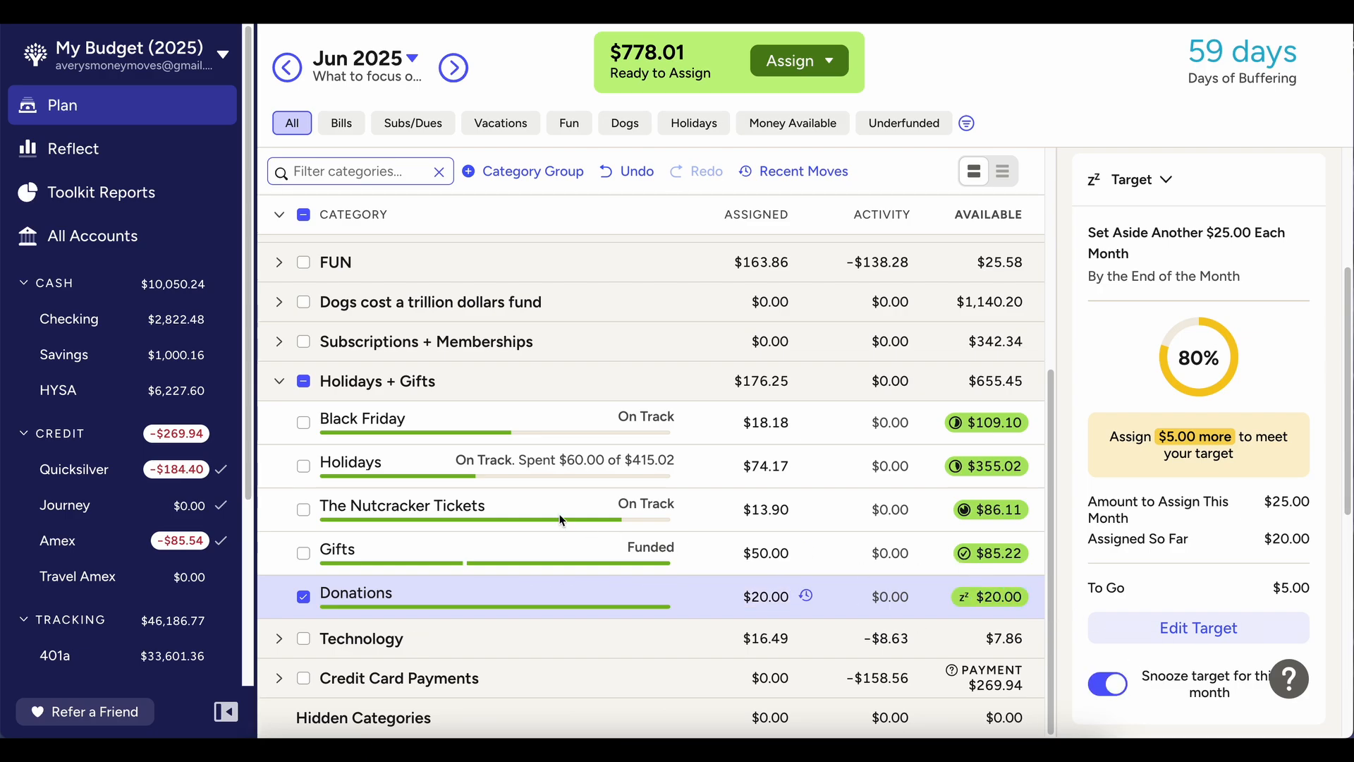
{"action": "left_click", "coordinate": [297, 599]}
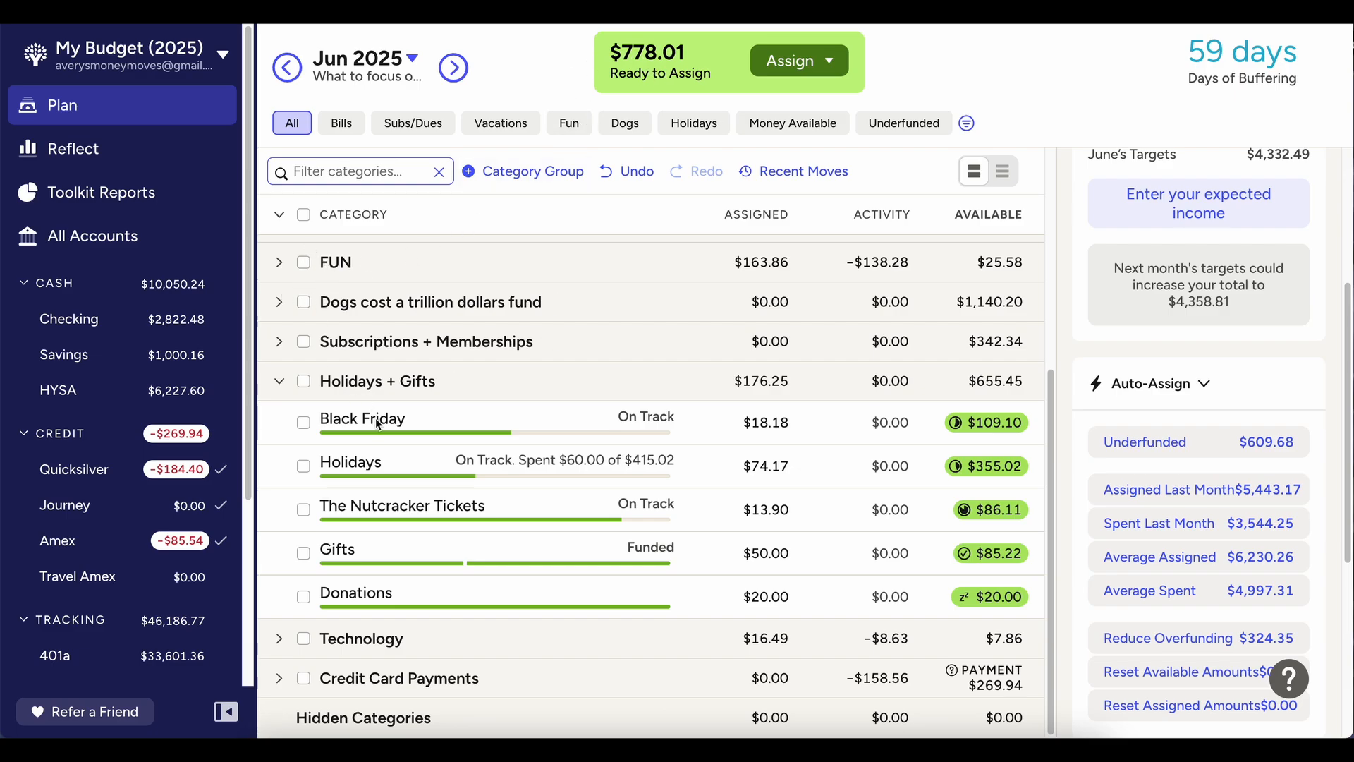
Collapse Holidays + Gifts, expand the Dogs cost a trillion dollars fund group, and assign $16.43 to Pet Insurance
{"action": "left_click", "coordinate": [279, 382]}
{"action": "left_click", "coordinate": [280, 519]}
{"action": "scroll", "coordinate": [705, 384], "scroll_direction": "down", "scroll_amount": 3}
{"action": "left_click", "coordinate": [776, 343]}
{"action": "type", "text": "16.43"}
Assign $38.25 to Cece Groom and snooze its target for this month
{"action": "left_click", "coordinate": [778, 381]}
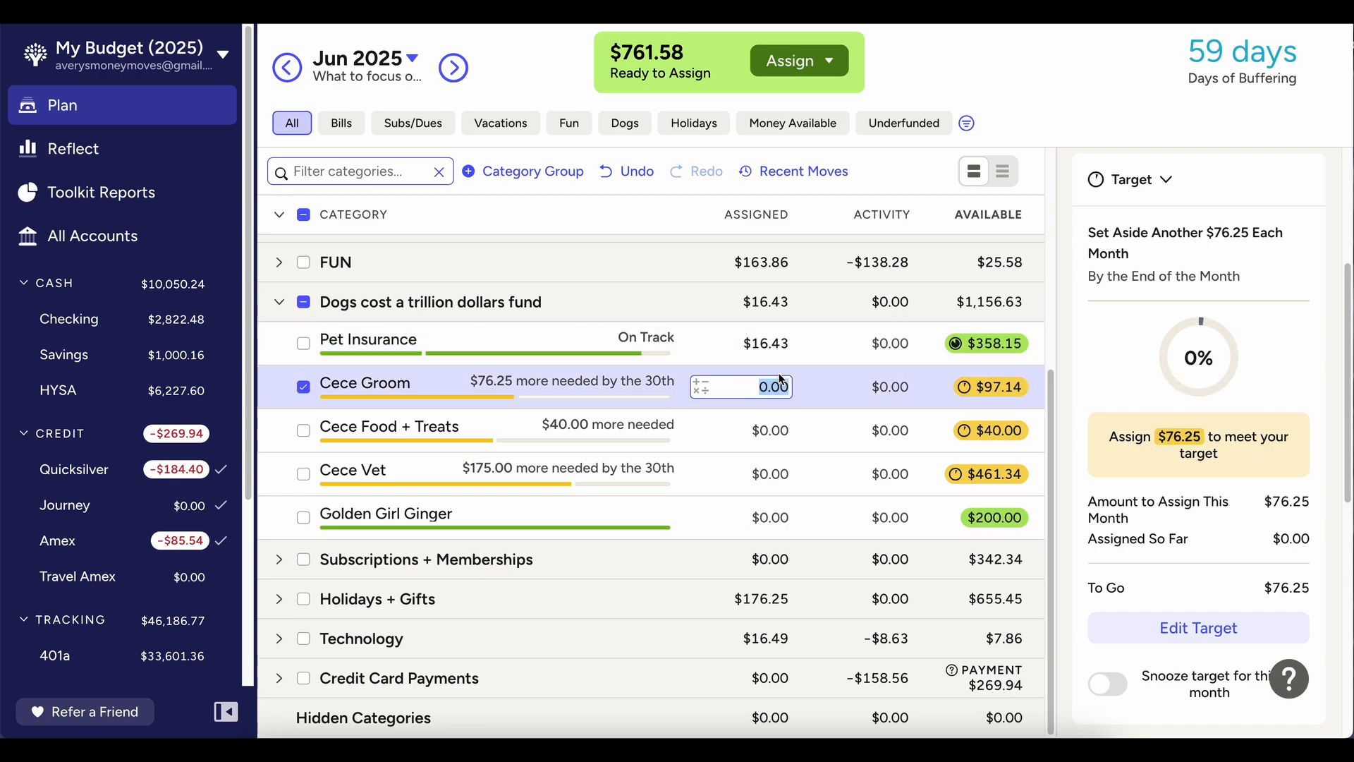
{"action": "type", "text": "38.25"}
{"action": "key", "text": "Return"}
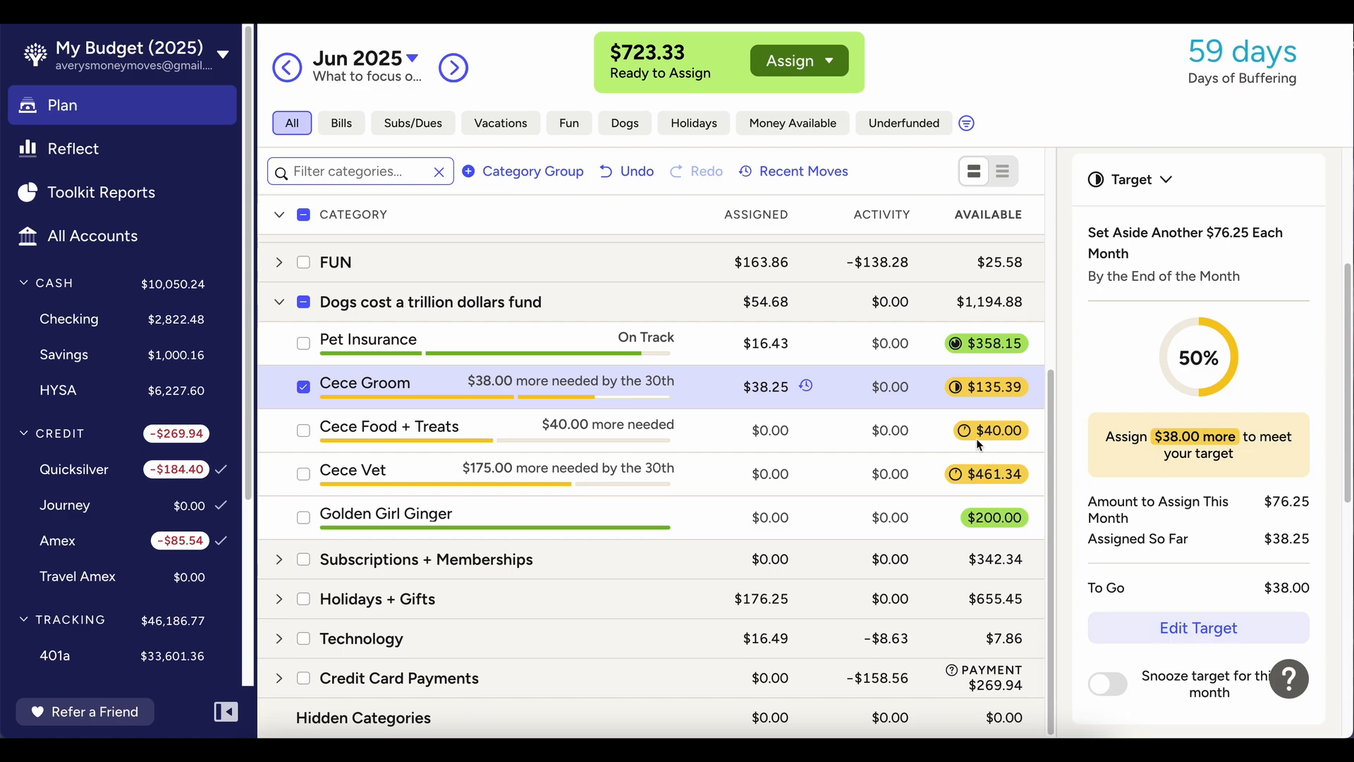
{"action": "left_click", "coordinate": [1119, 694]}
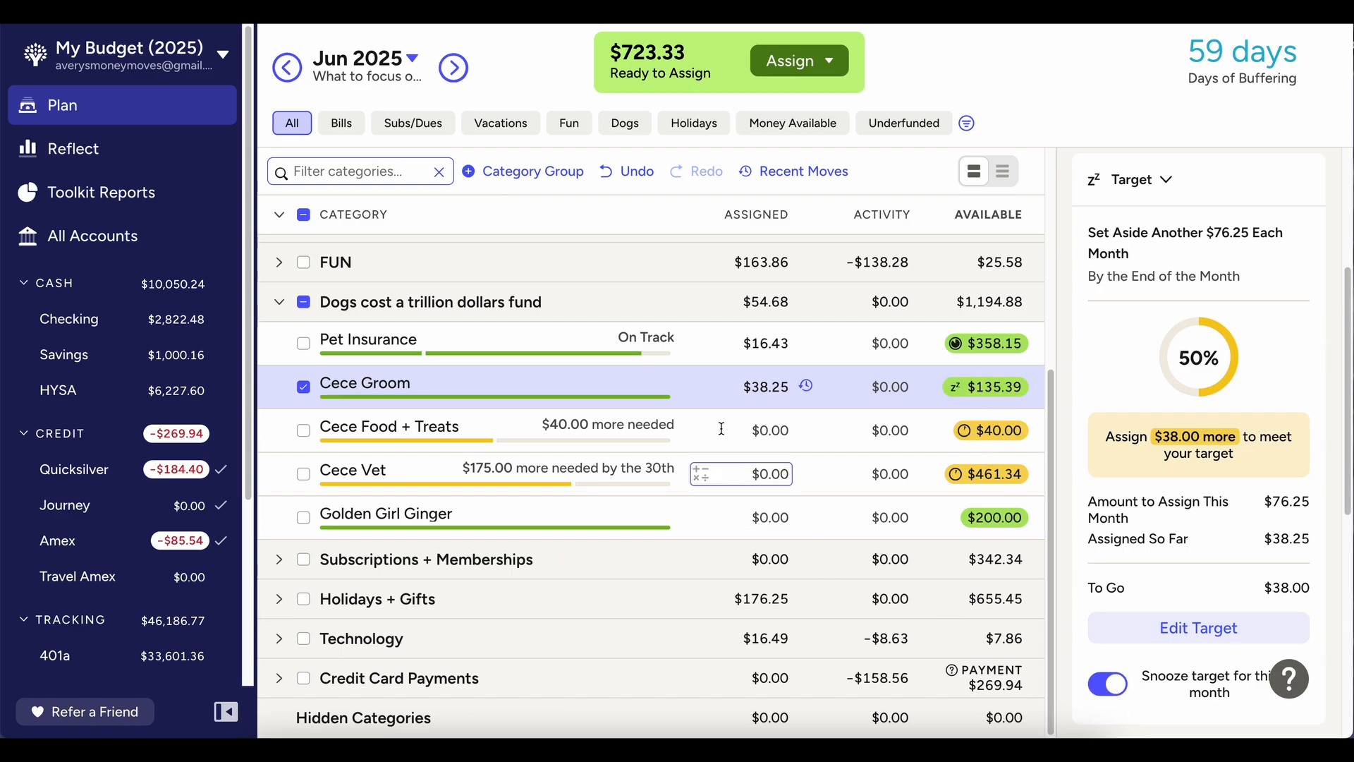
{"action": "key", "text": "Escape"}
Assign $20 to Cece Food + Treats and snooze its target for this month
{"action": "left_click", "coordinate": [753, 431]}
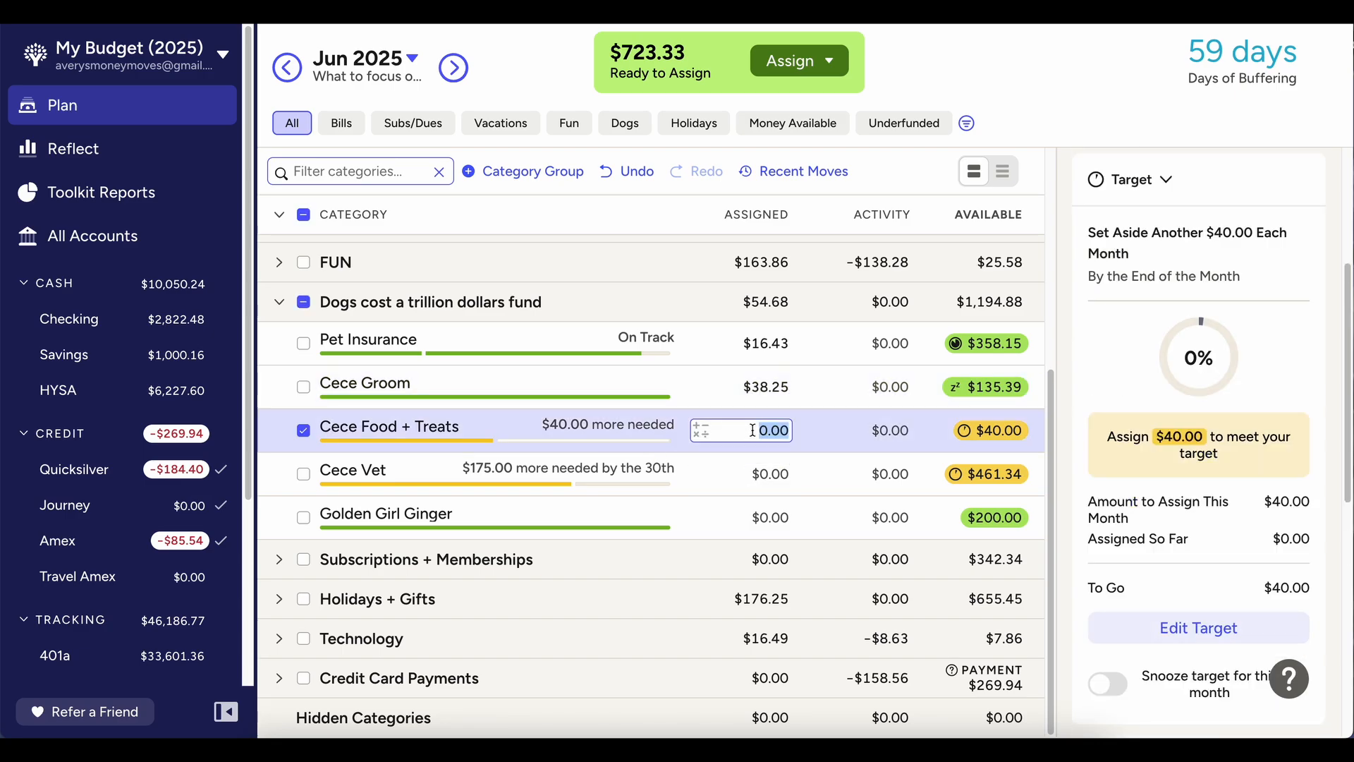
{"action": "type", "text": "20"}
{"action": "key", "text": "Return"}
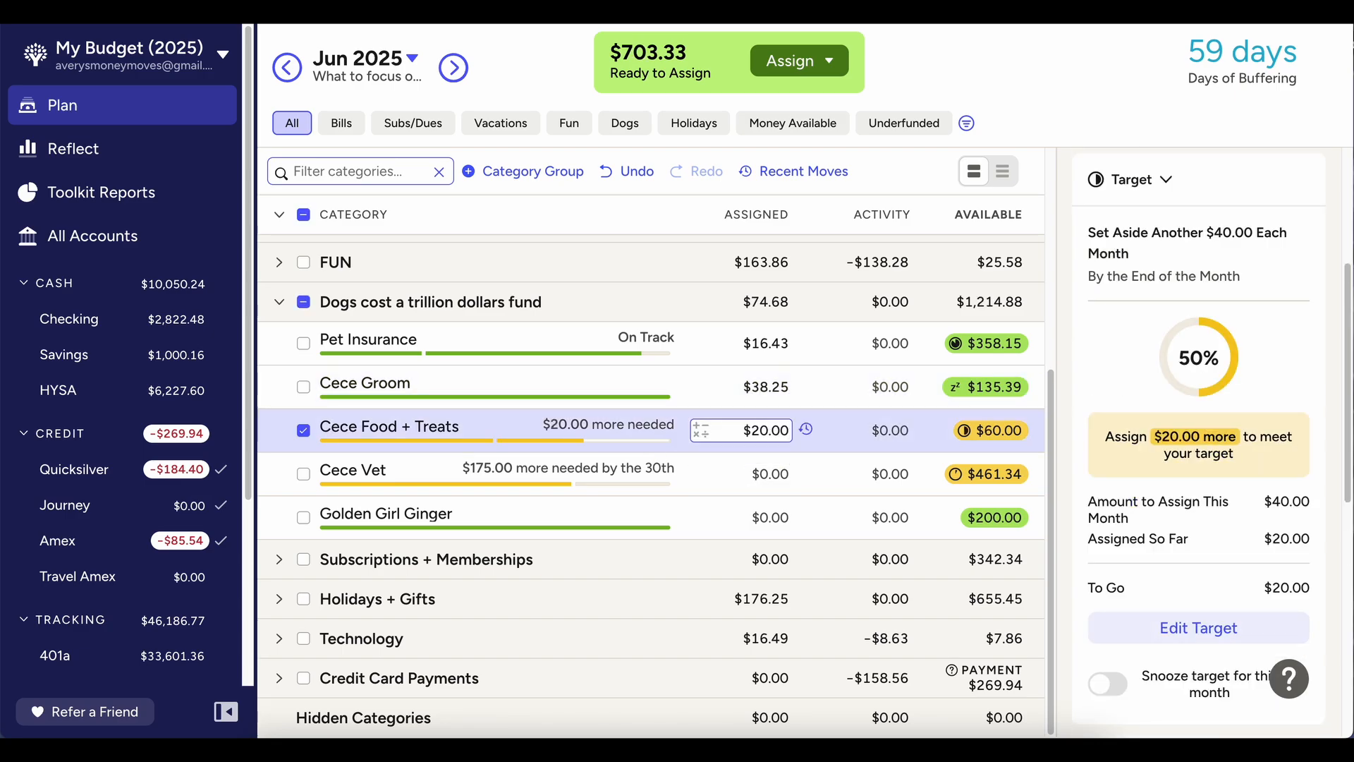
{"action": "left_click", "coordinate": [1101, 683]}
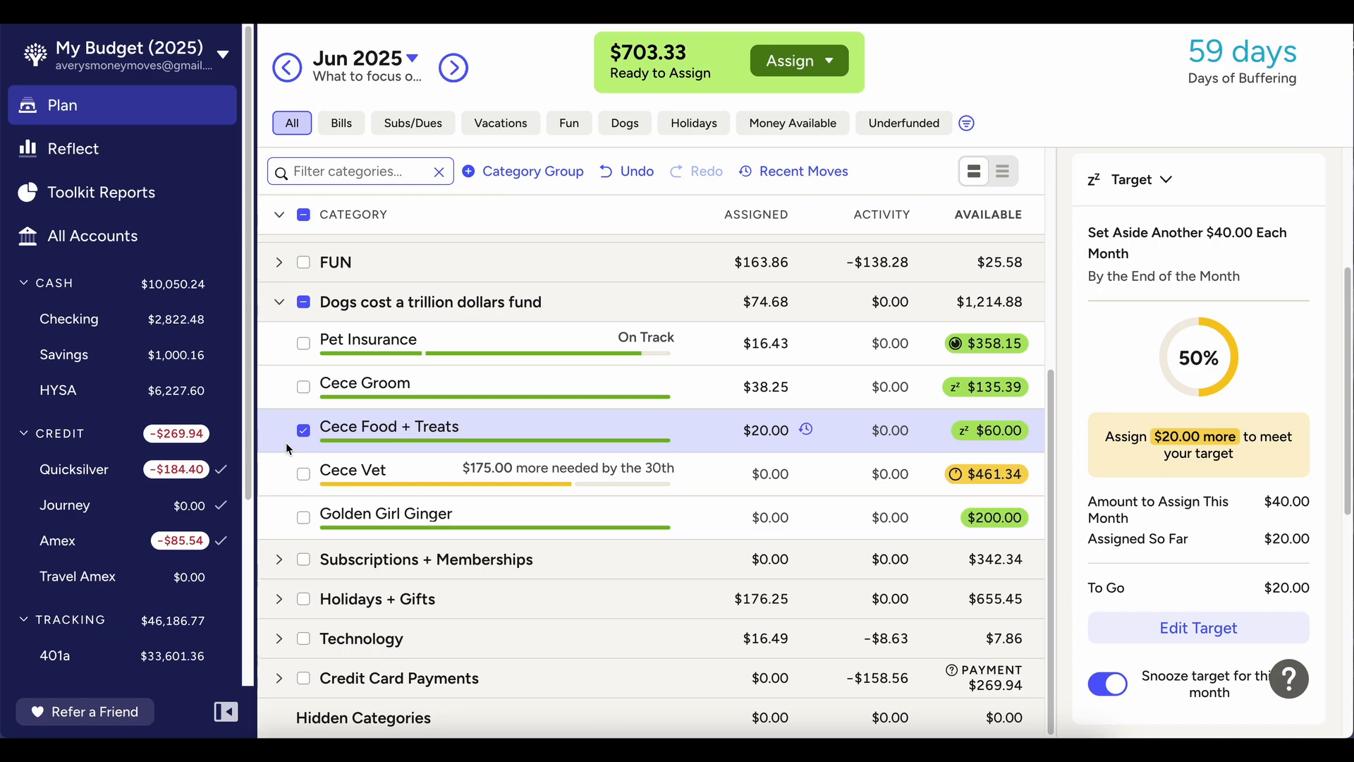
{"action": "left_click", "coordinate": [303, 431]}
Assign $75.32 to Cece Vet and snooze its target for this month
{"action": "left_click", "coordinate": [738, 472]}
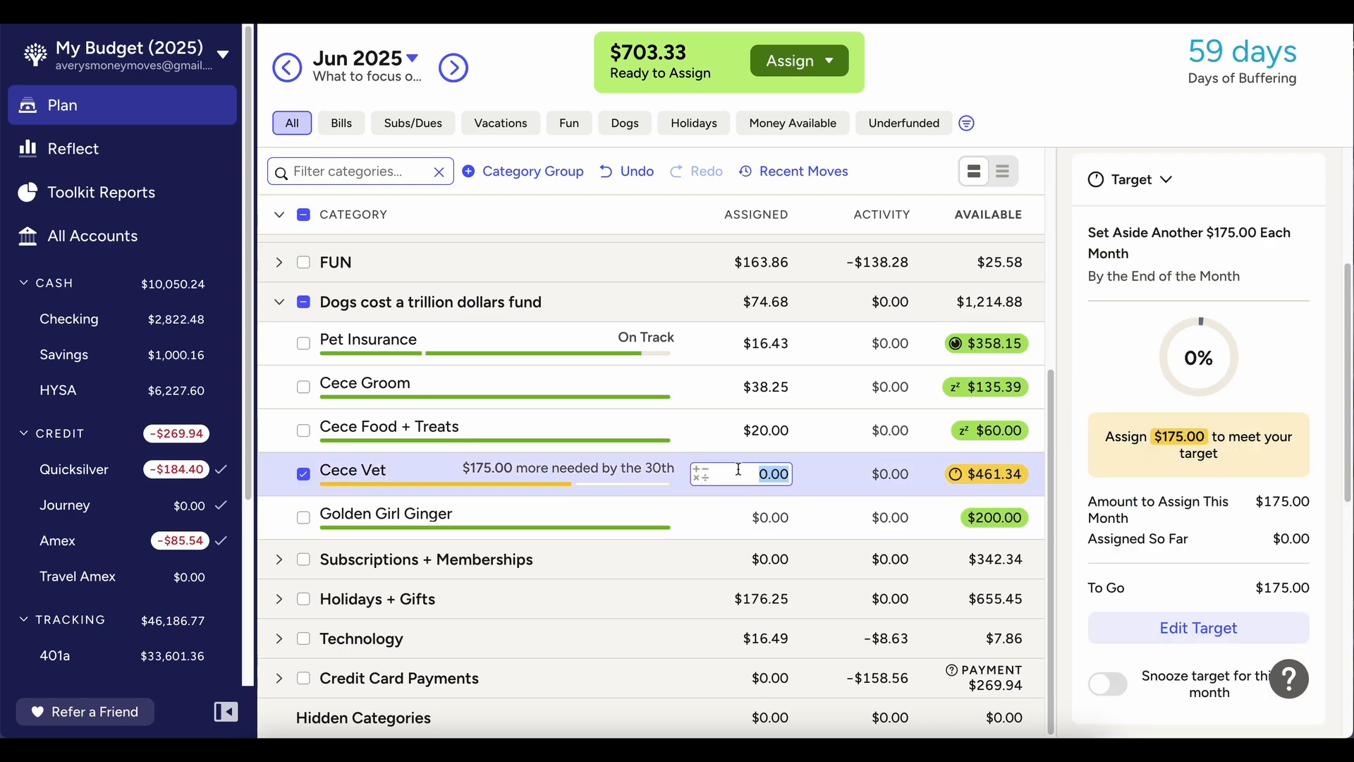
{"action": "type", "text": "75.32"}
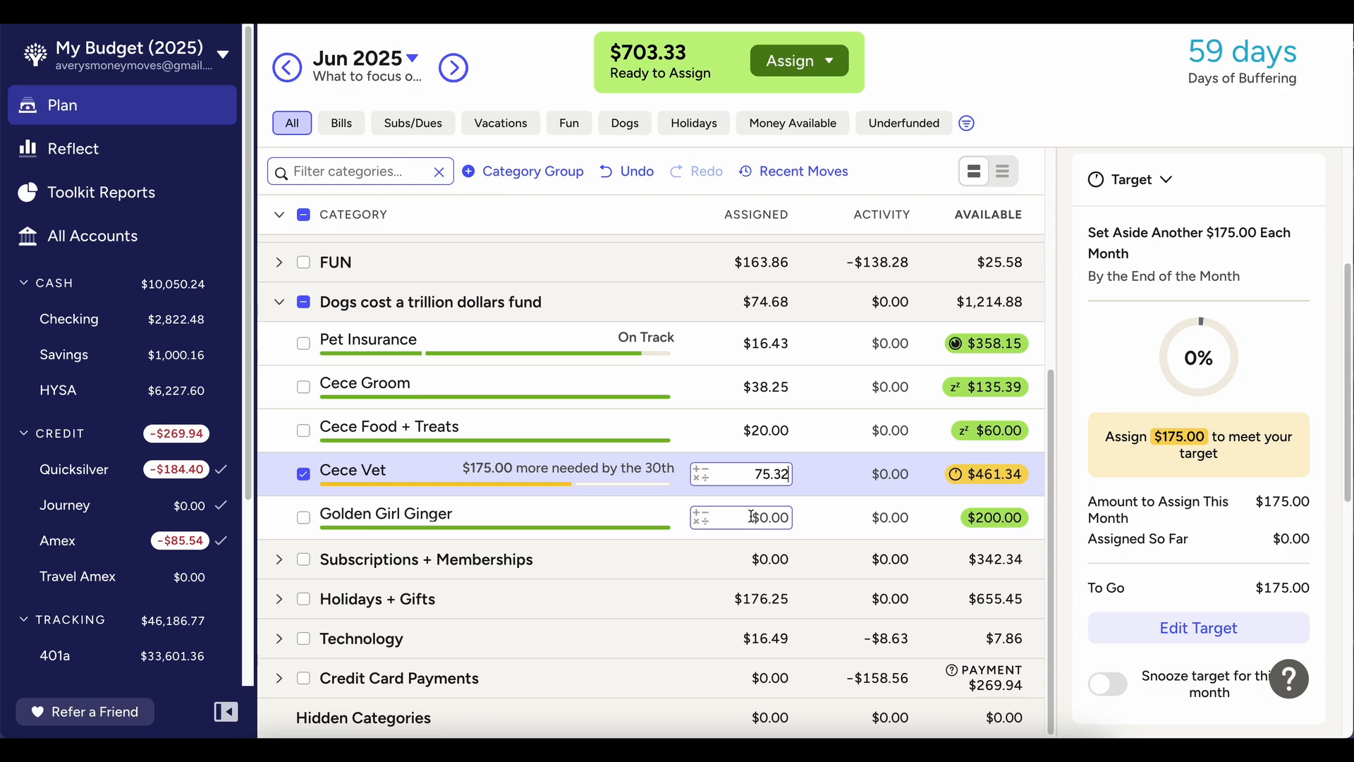
{"action": "key", "text": "Return"}
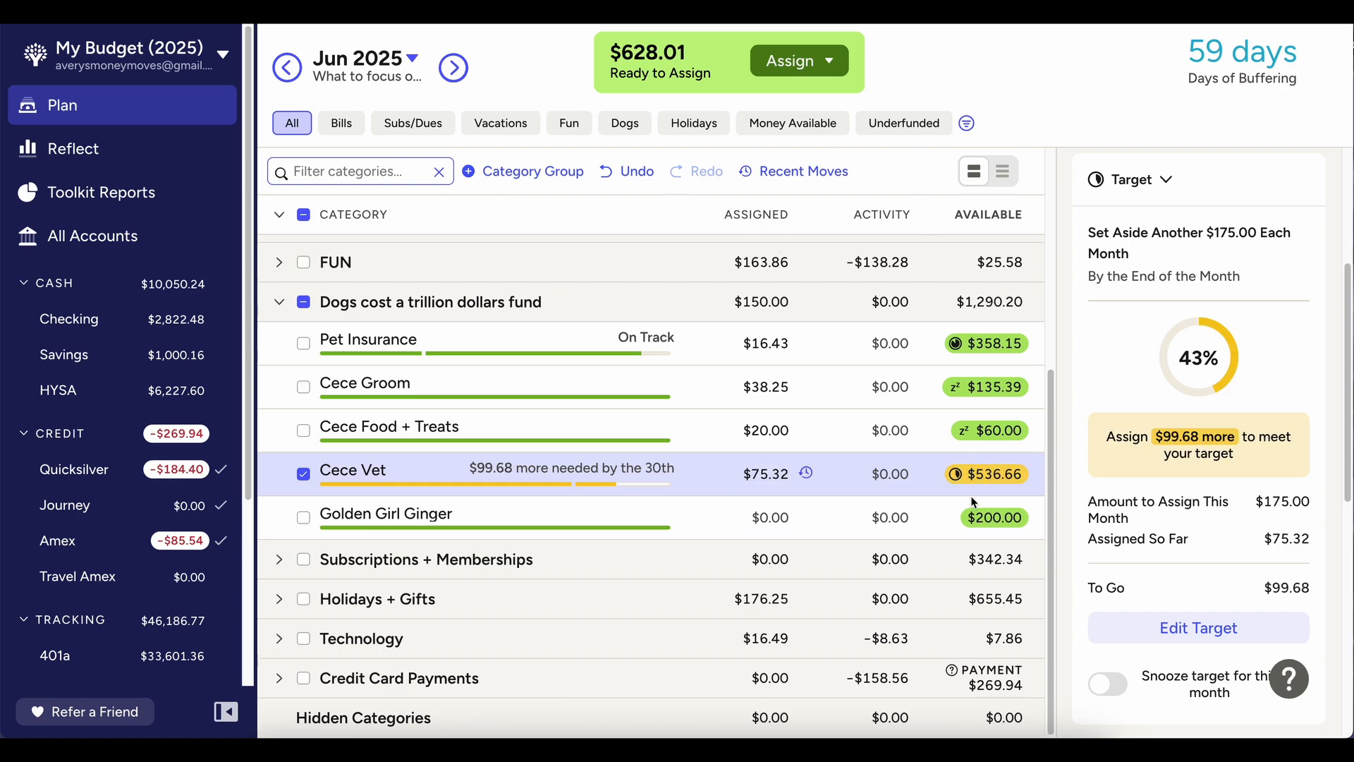
{"action": "scroll", "coordinate": [1107, 586], "scroll_direction": "down", "scroll_amount": 2}
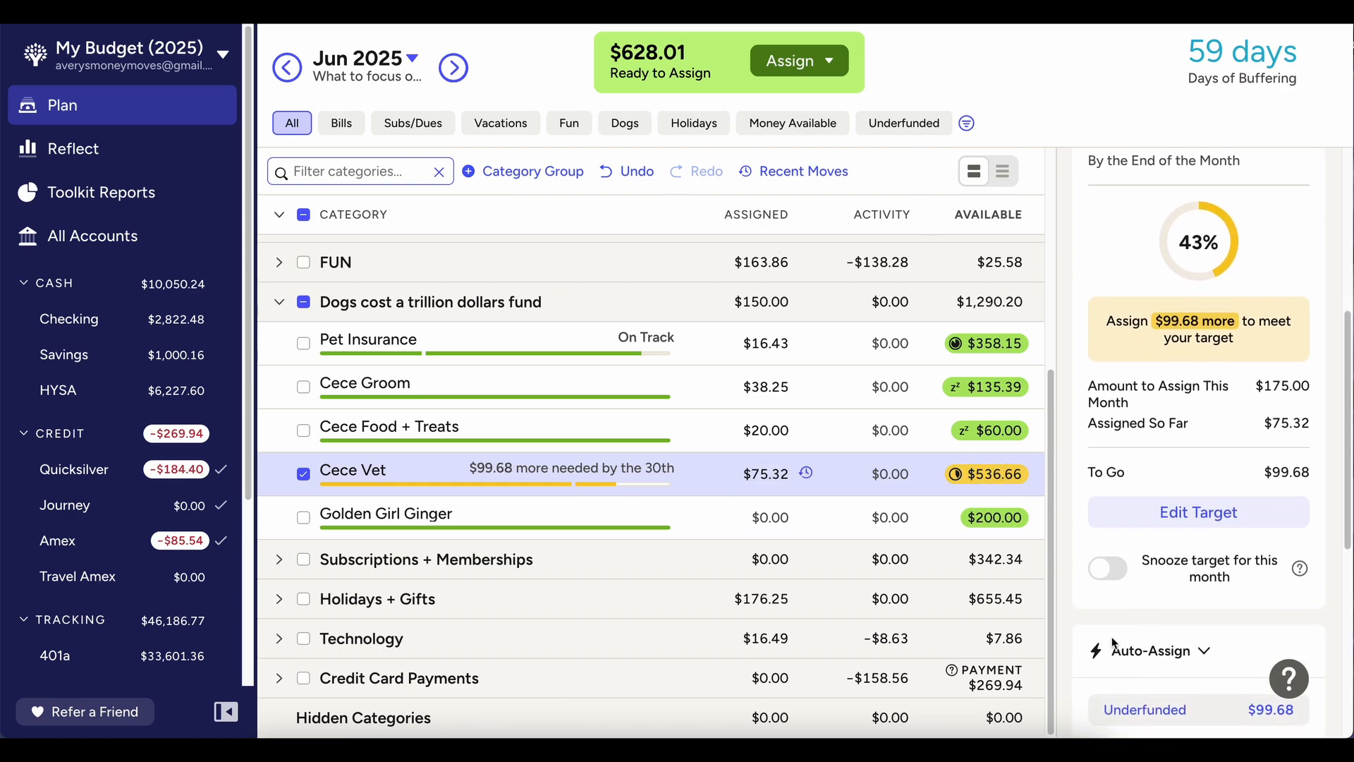
{"action": "left_click", "coordinate": [1131, 559]}
{"action": "left_click", "coordinate": [481, 606]}
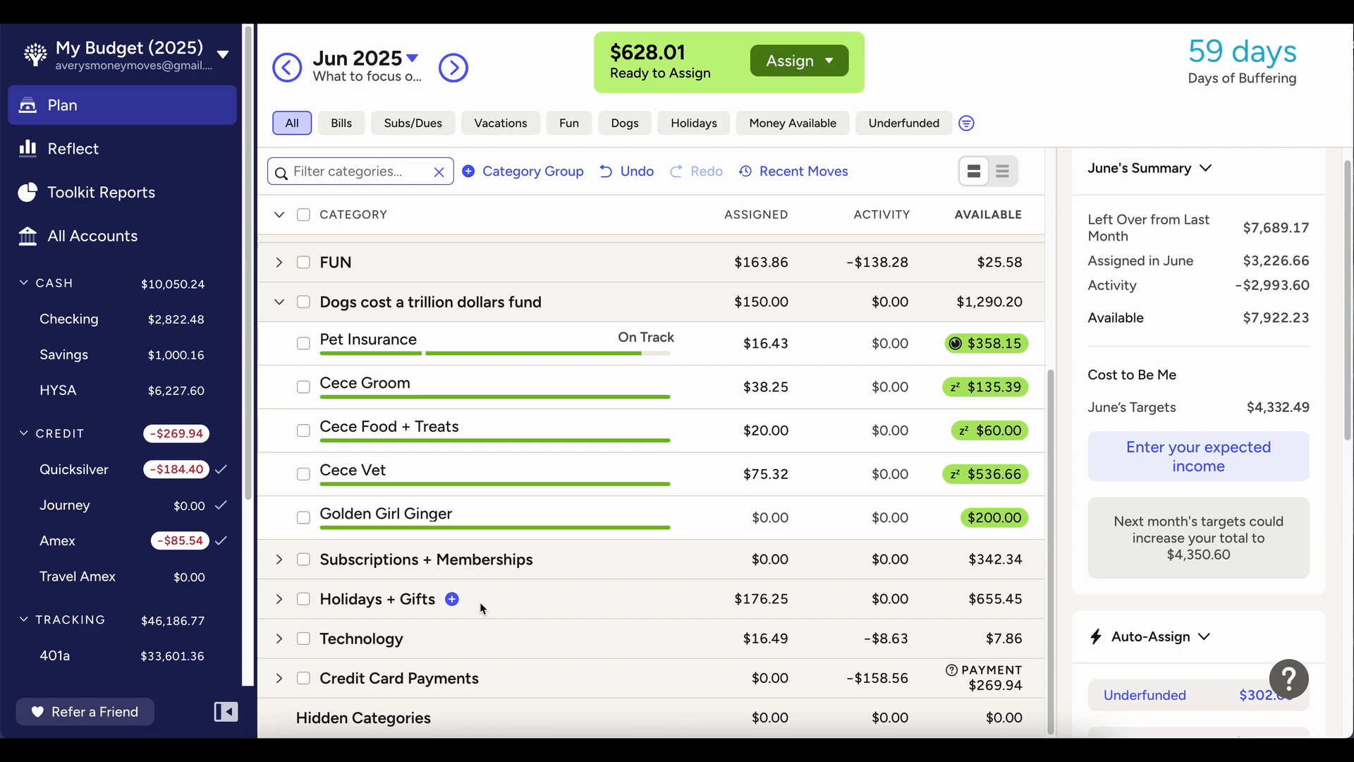
Expand Auto + Transportation in place of the dog fund group and check the Auto Maintenance and Oil Change balances, combined and individually
{"action": "left_click", "coordinate": [279, 304]}
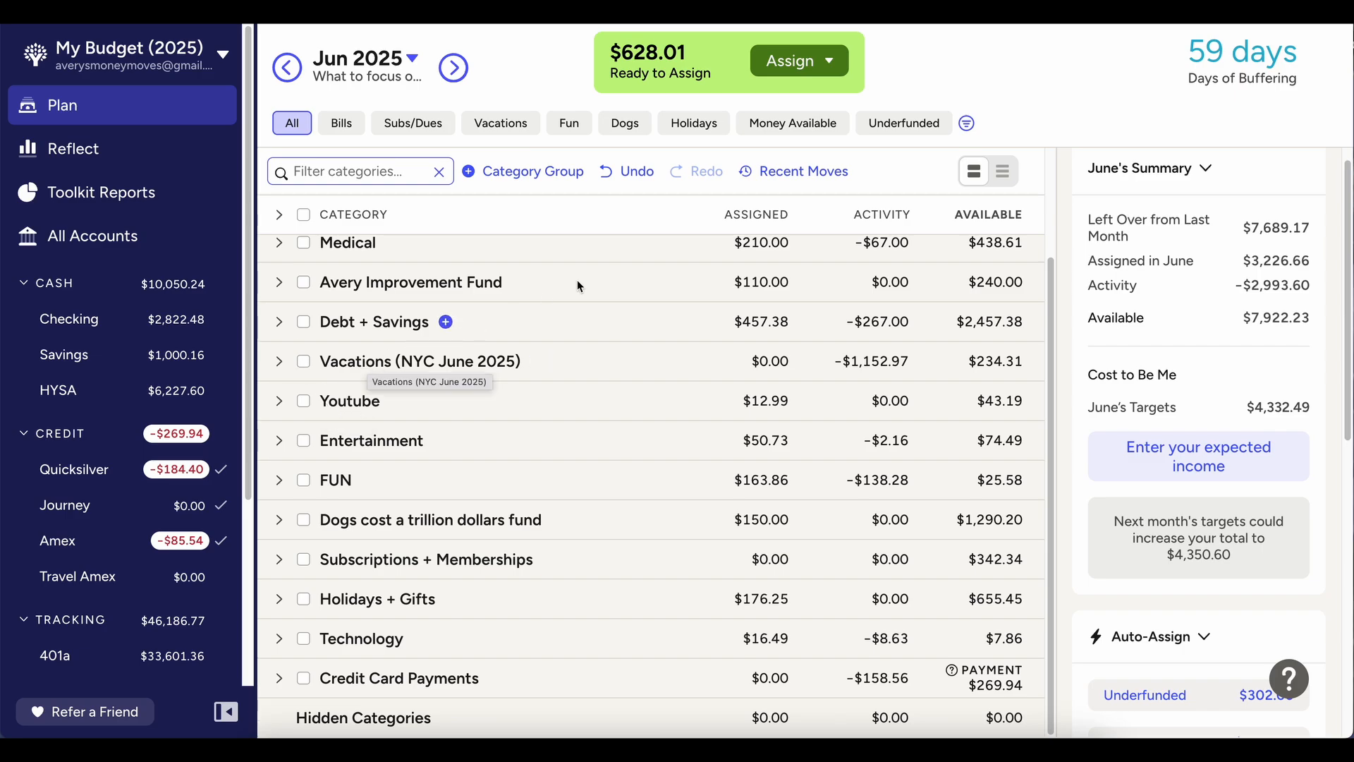
{"action": "scroll", "coordinate": [1053, 204], "scroll_direction": "up", "scroll_amount": 2}
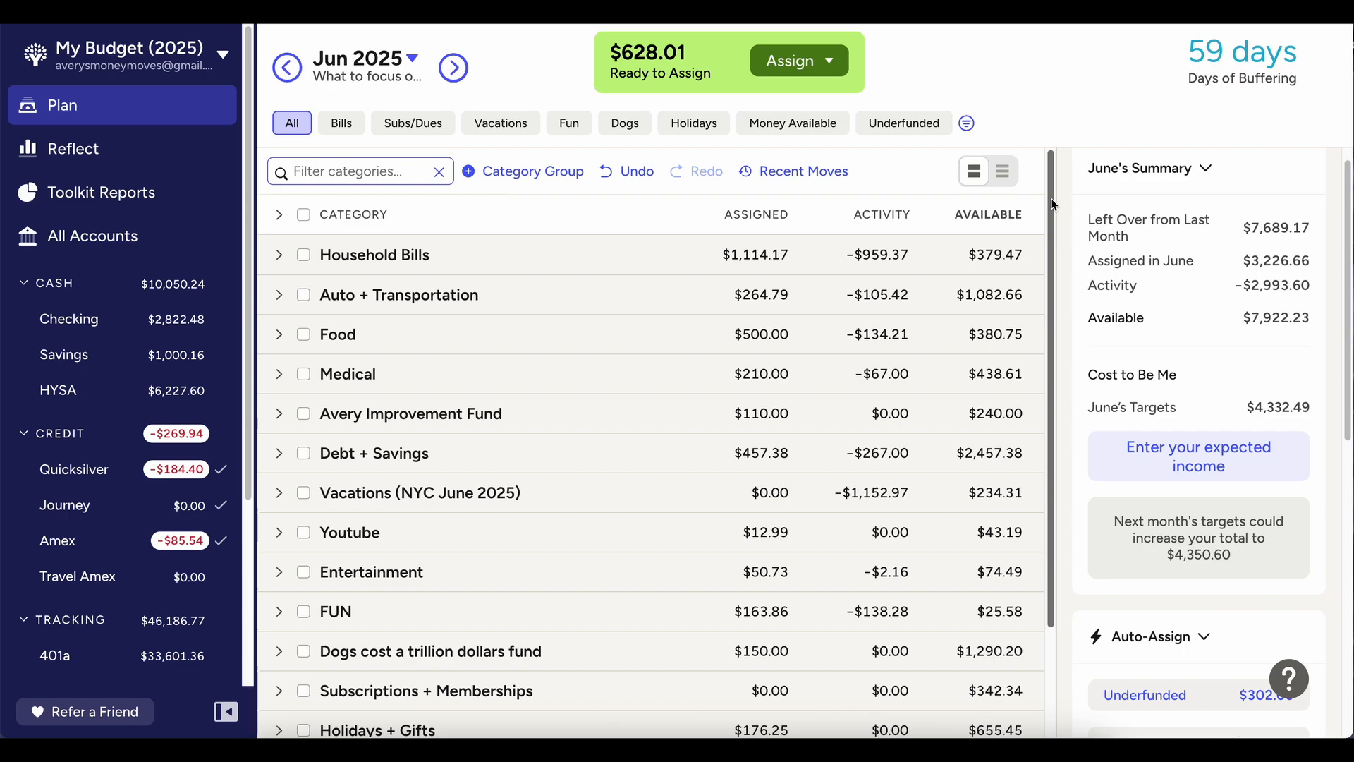
{"action": "left_click", "coordinate": [280, 295]}
{"action": "left_click", "coordinate": [768, 337]}
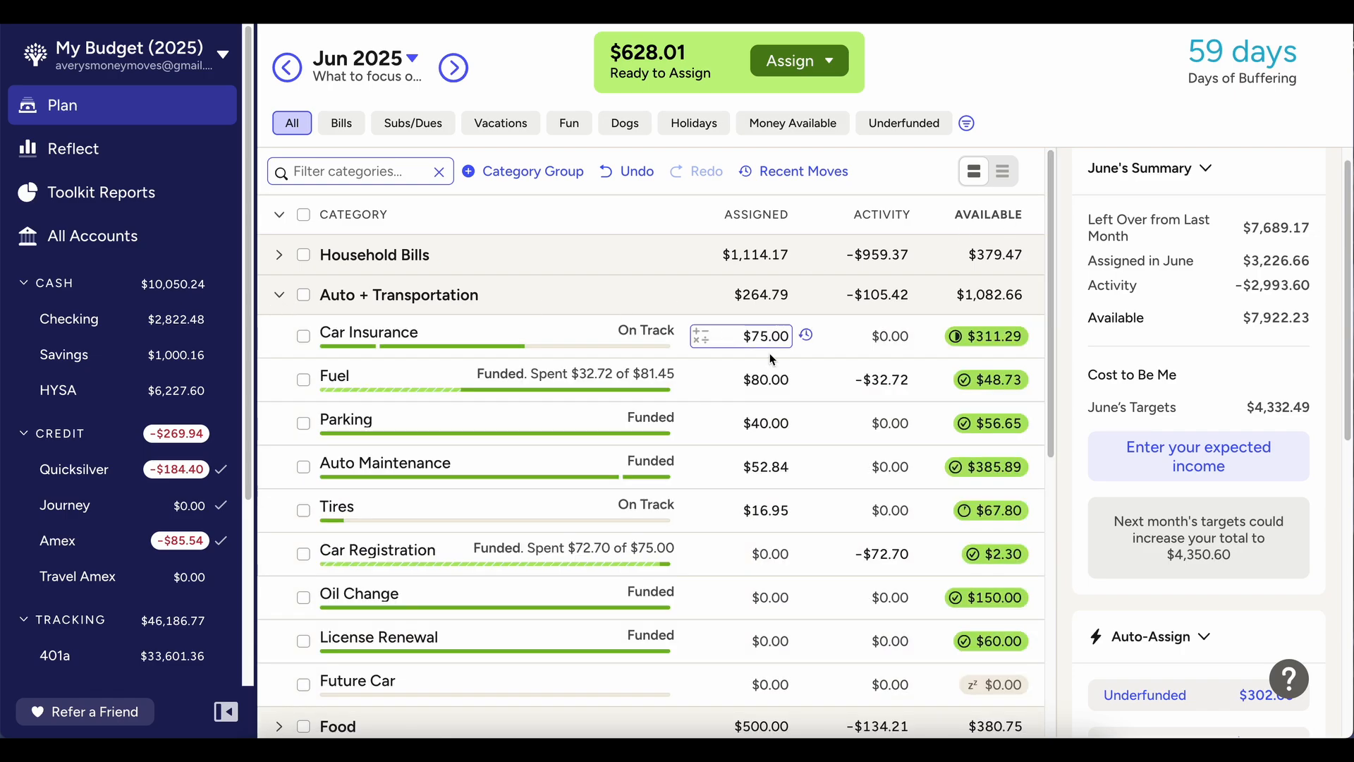
{"action": "left_click", "coordinate": [769, 467]}
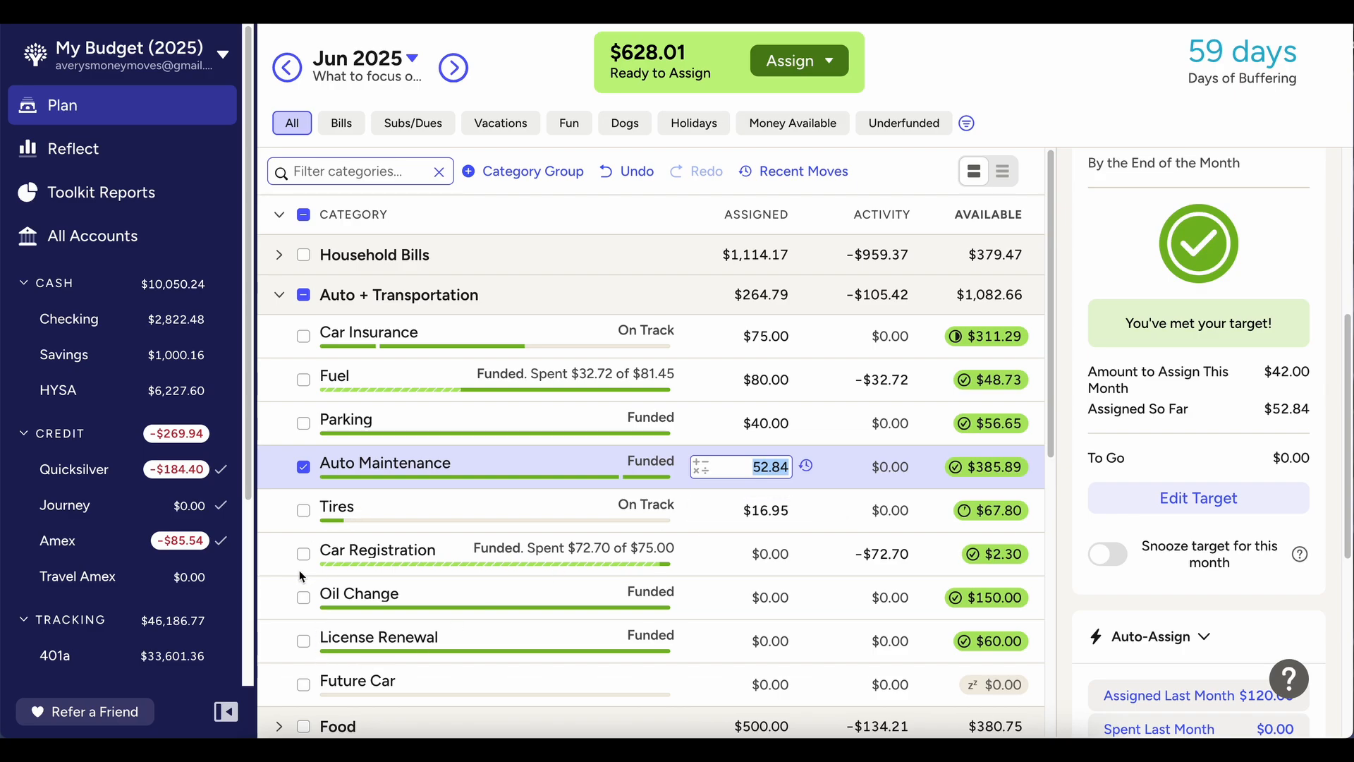
{"action": "left_click", "coordinate": [303, 597]}
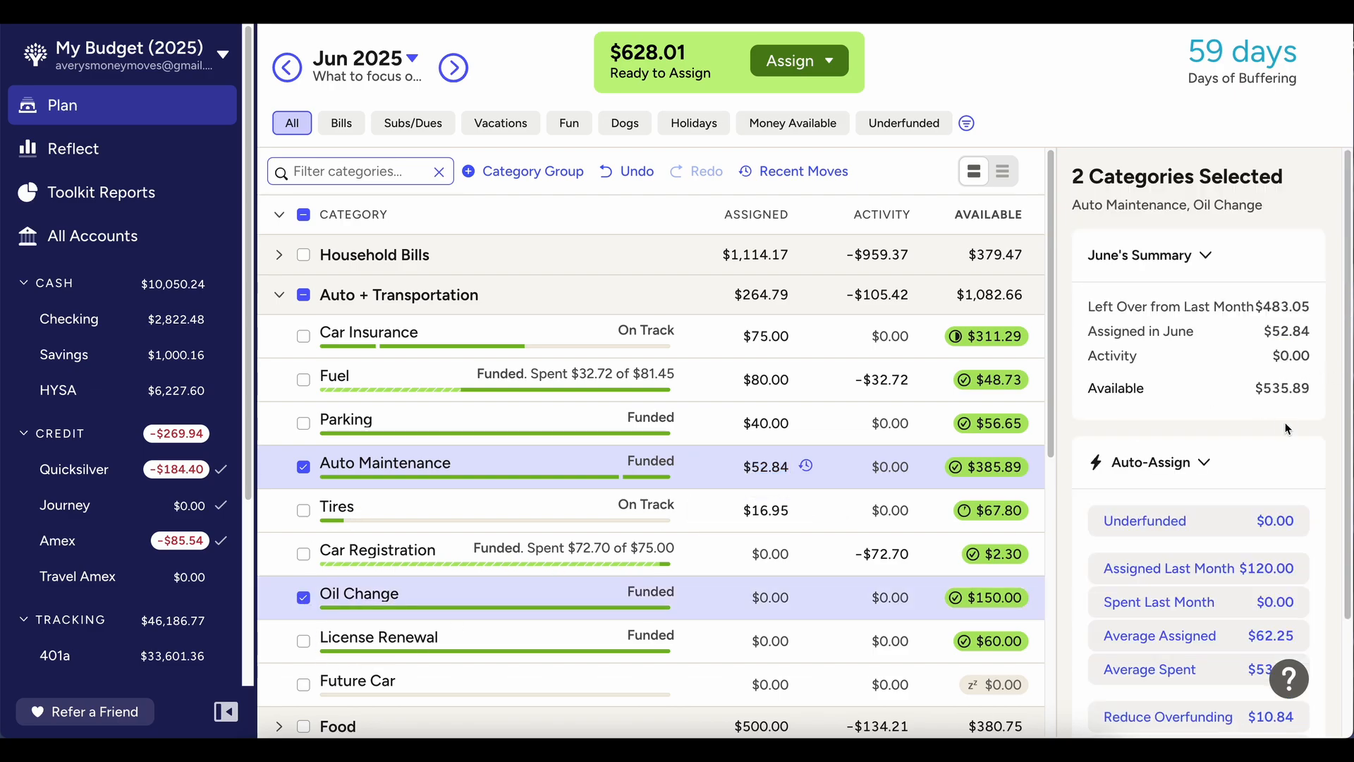
{"action": "left_click", "coordinate": [306, 468]}
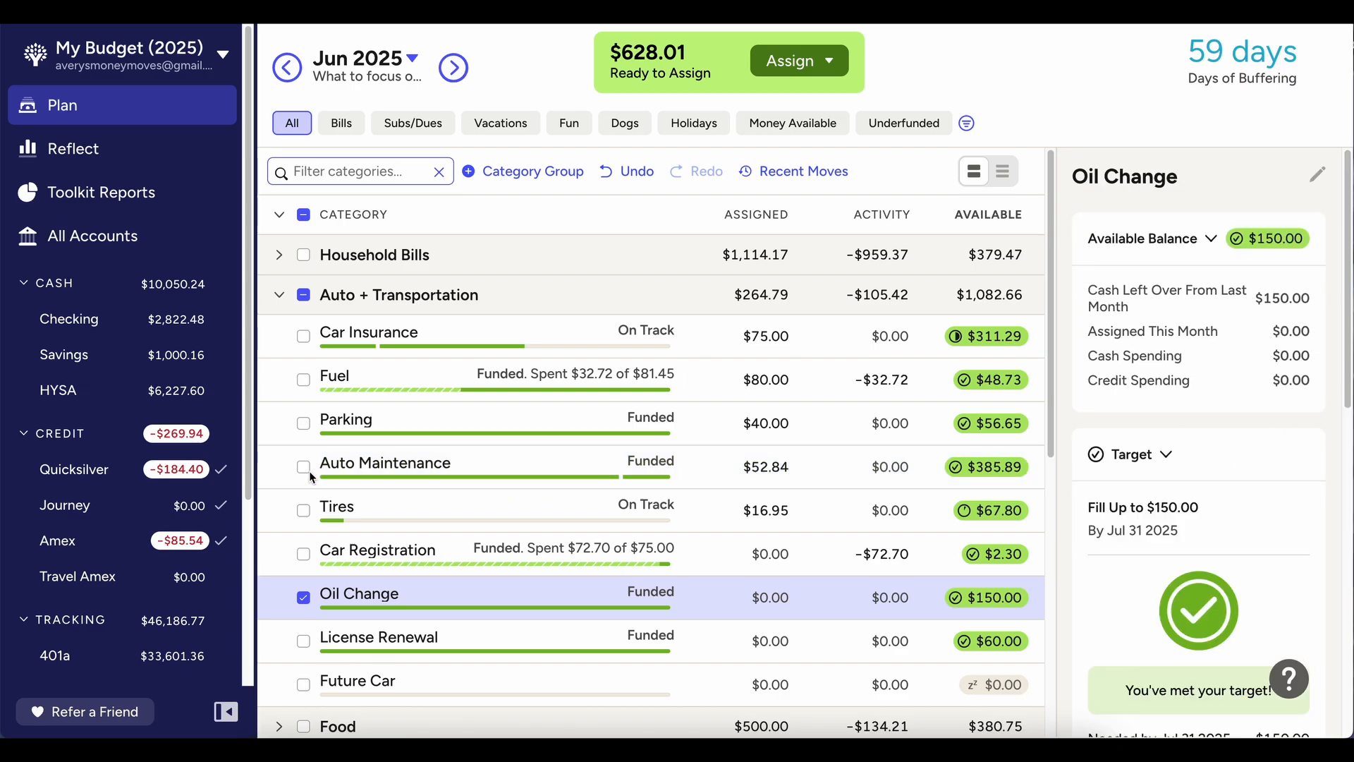
{"action": "left_click", "coordinate": [304, 599]}
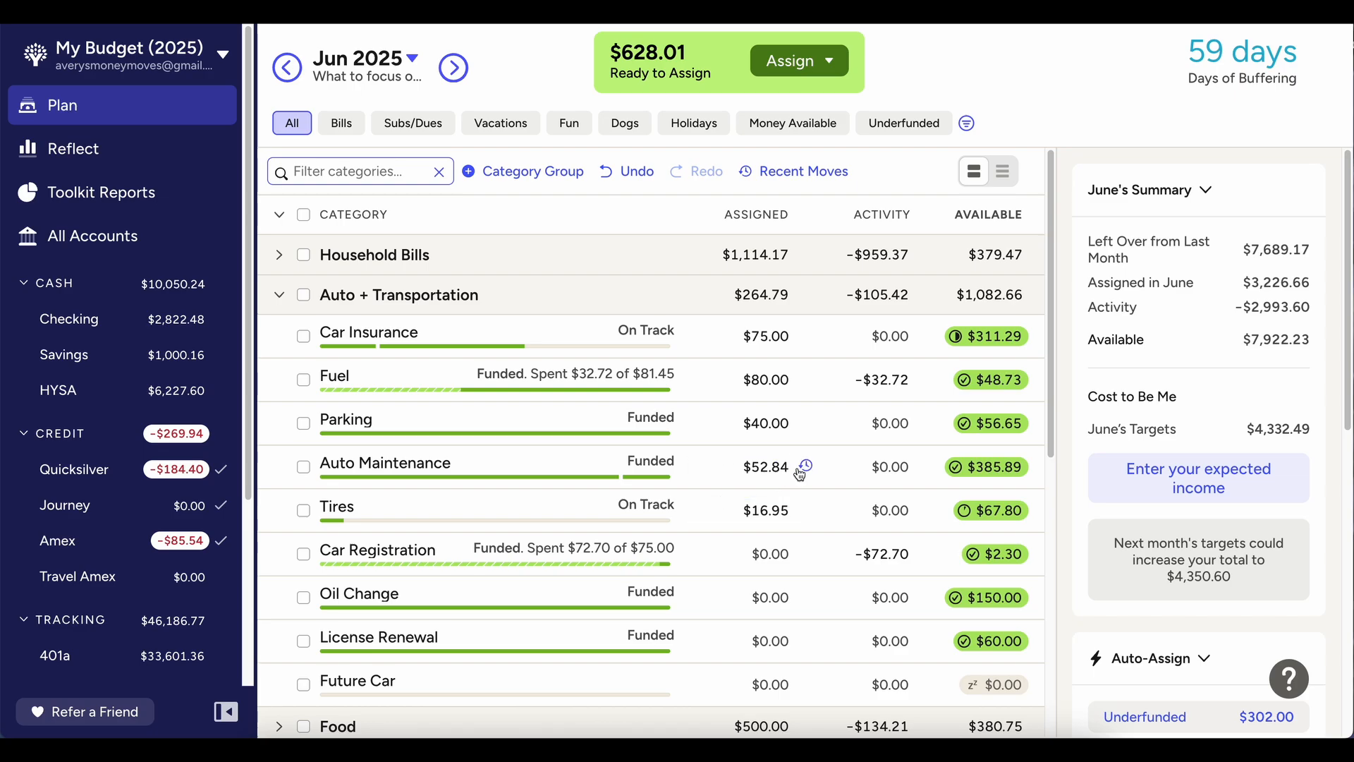
Add $100 and another $14.11 to the June amount assigned to Auto Maintenance
{"action": "left_click", "coordinate": [801, 468]}
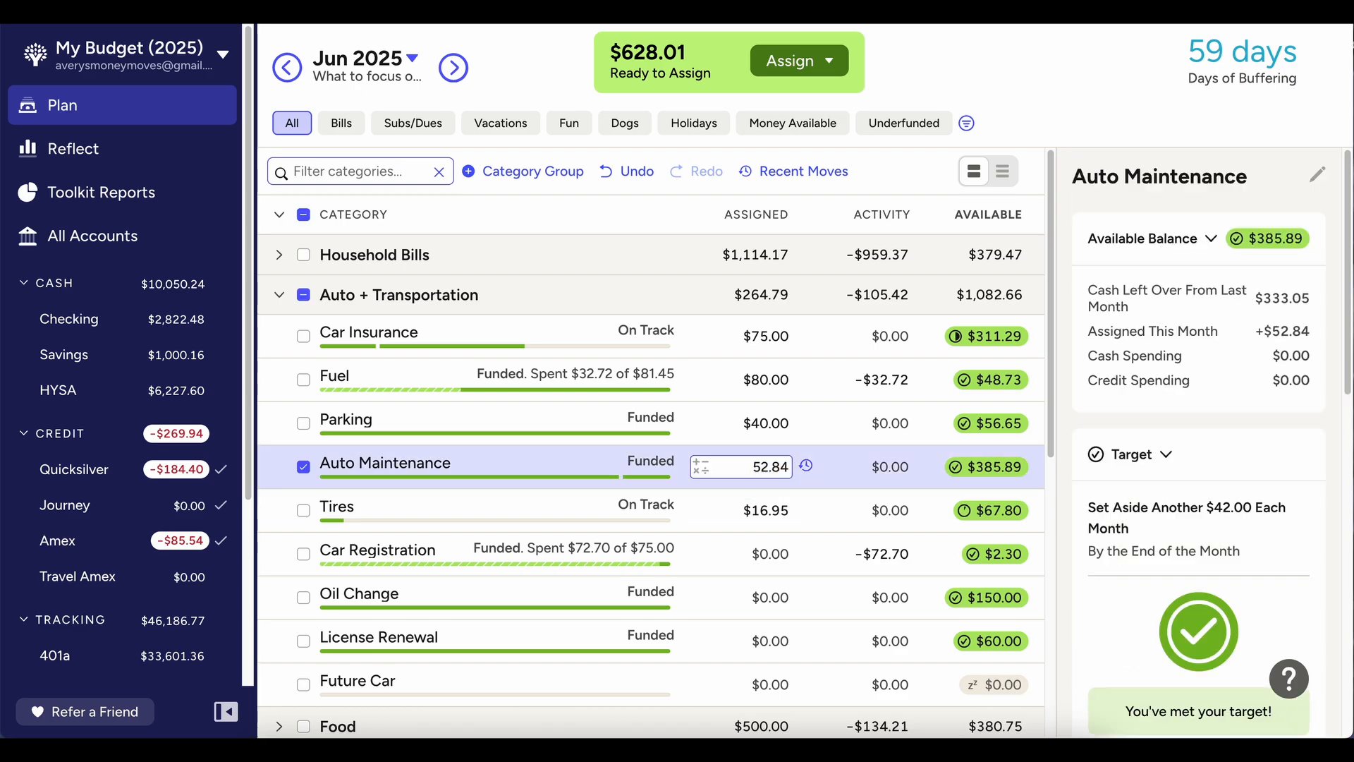
{"action": "type", "text": "+100"}
{"action": "key", "text": "Return"}
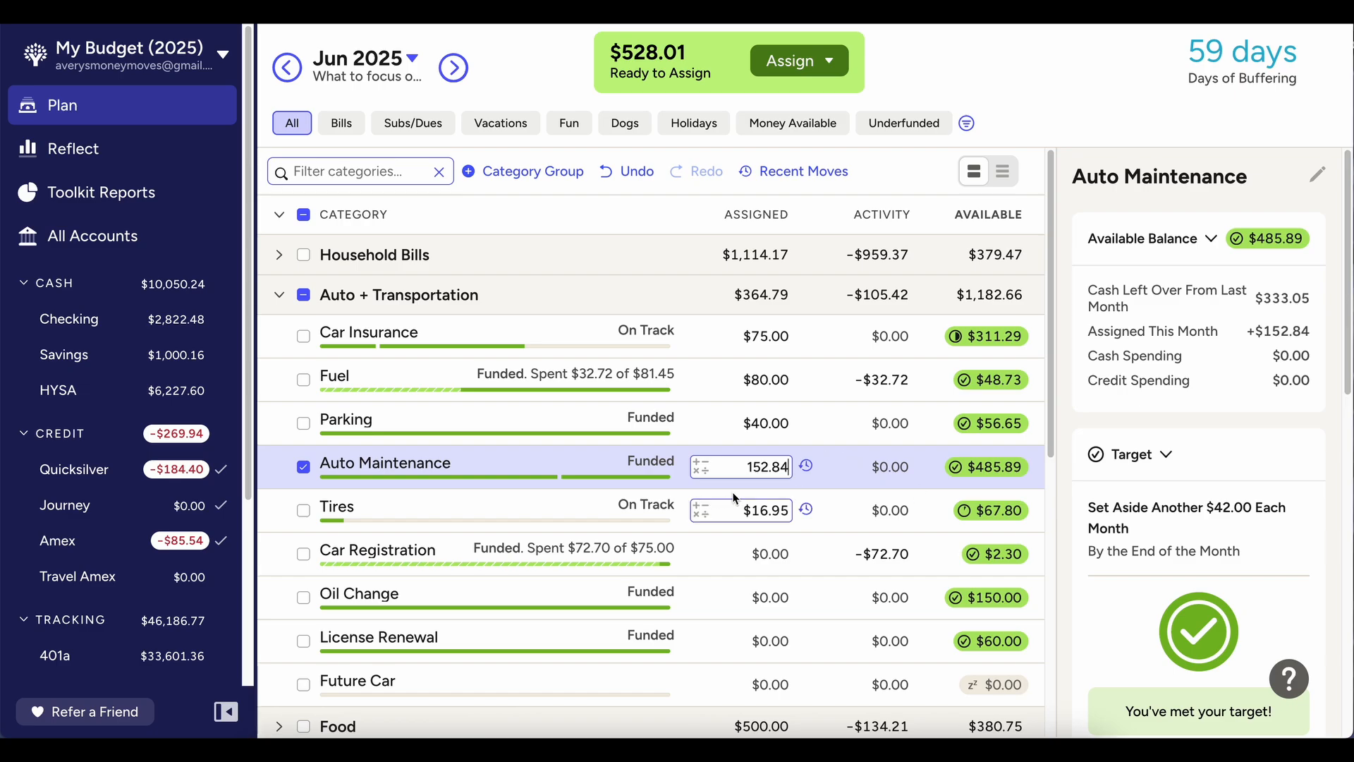
{"action": "type", "text": "+14.11"}
{"action": "key", "text": "Return"}
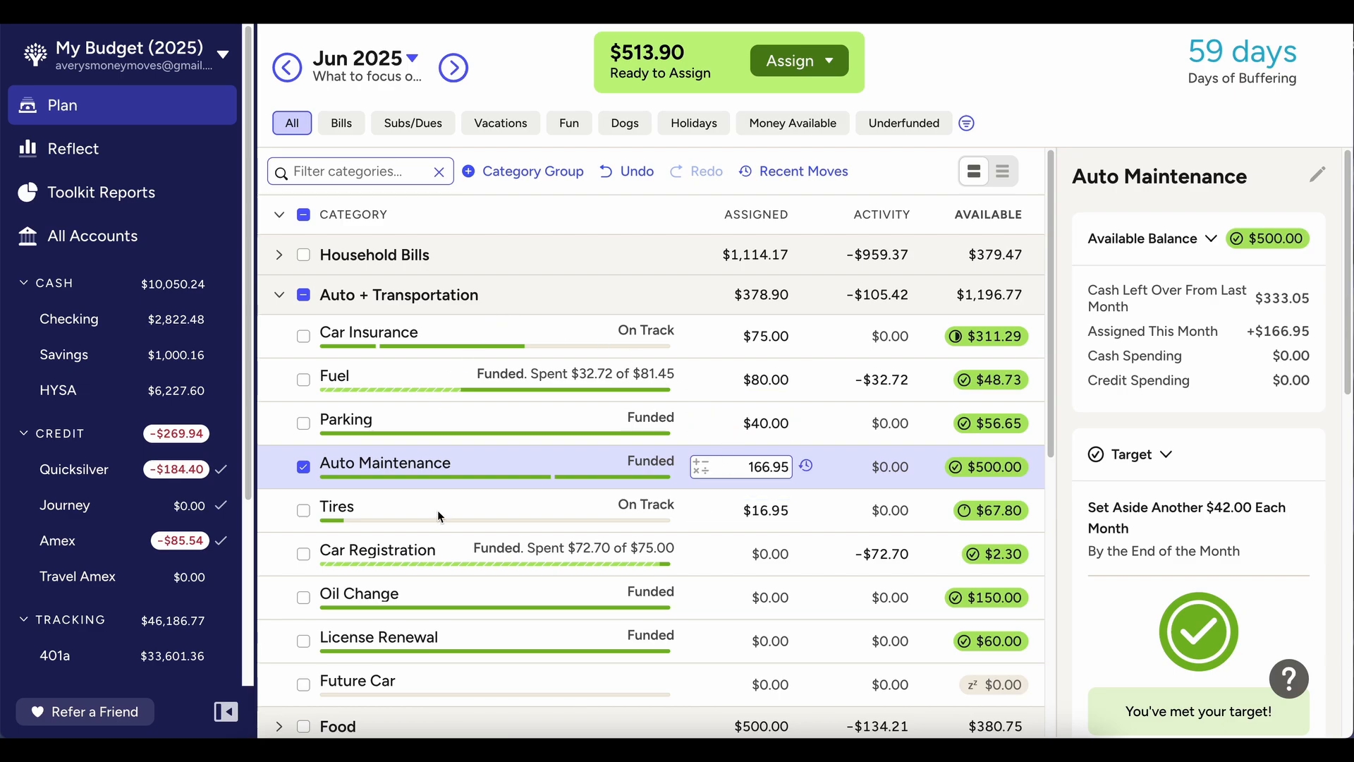
{"action": "left_click", "coordinate": [307, 465]}
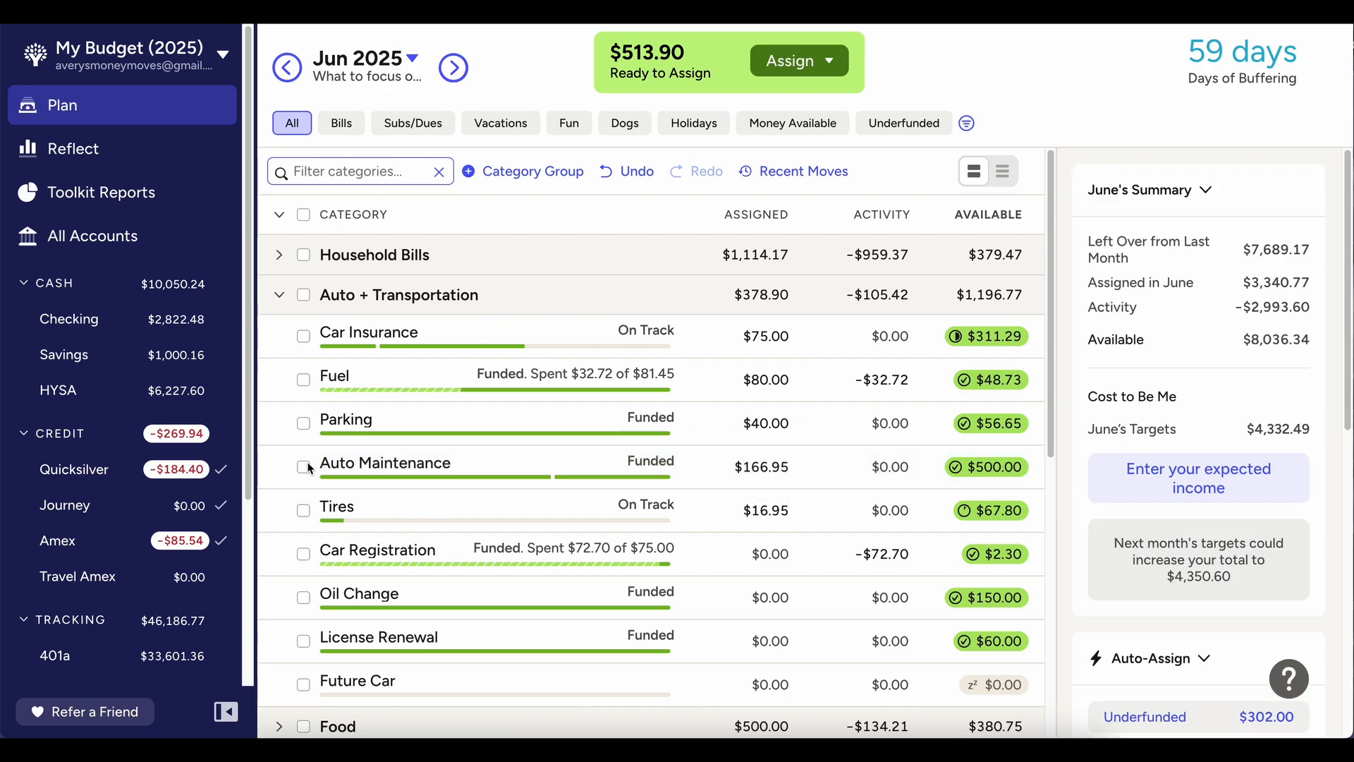
Switch the budget to July 2025, expand Household Bills and assign $34.17 to Phone
{"action": "left_click", "coordinate": [451, 71]}
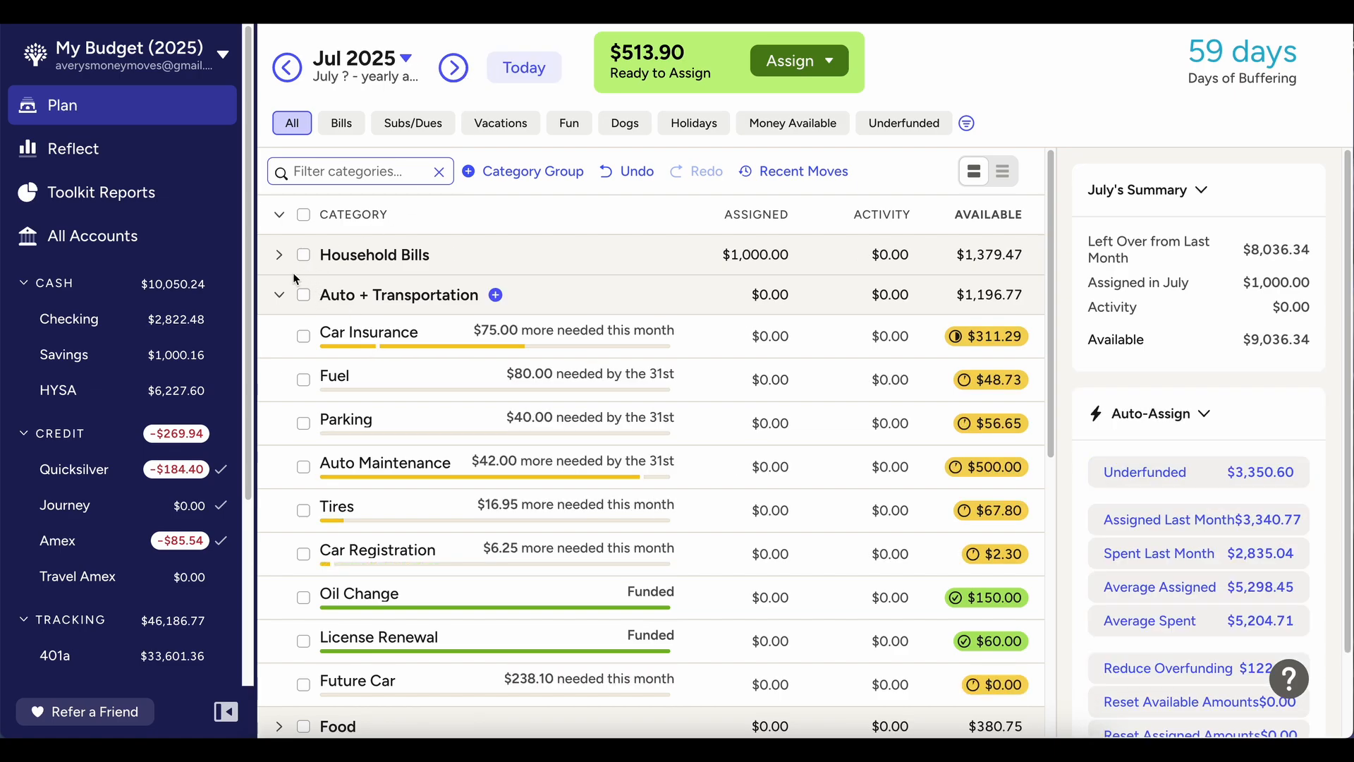
{"action": "left_click", "coordinate": [279, 255]}
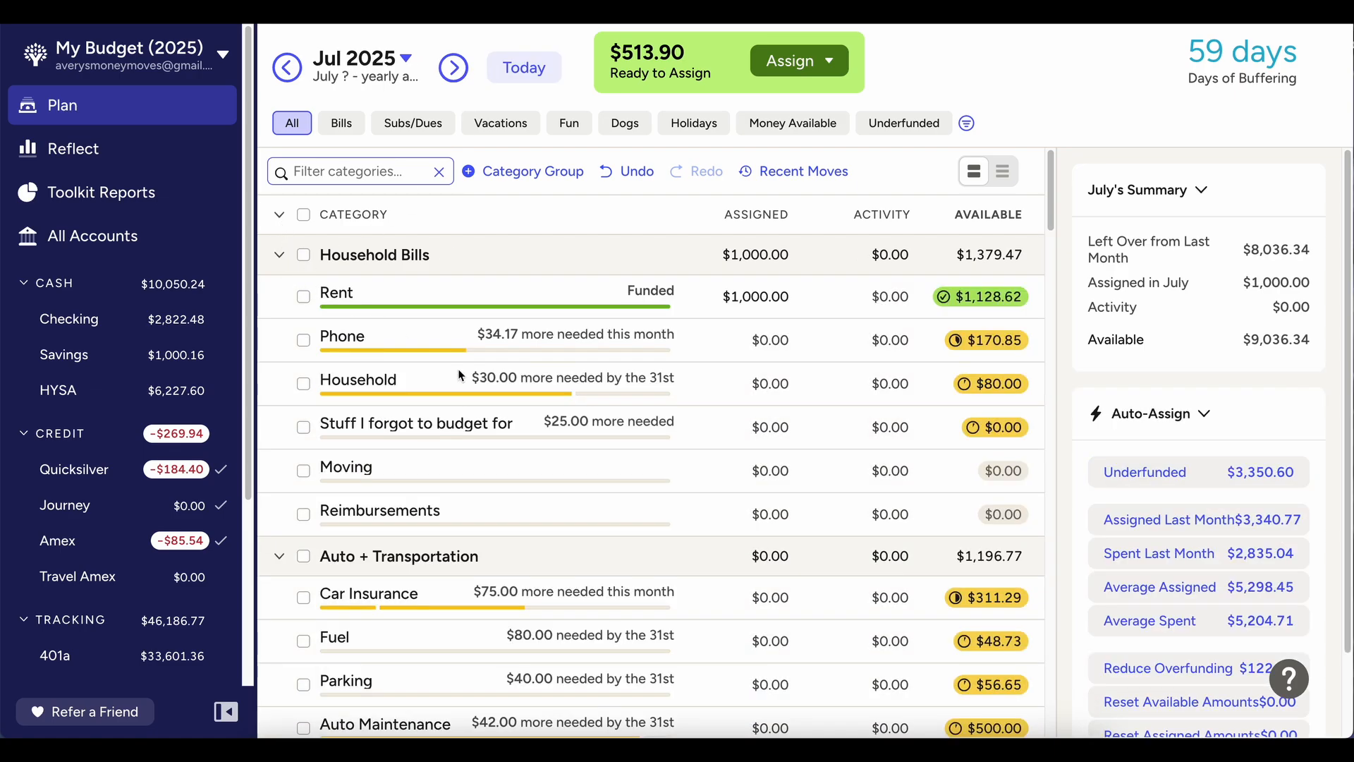
{"action": "left_click", "coordinate": [773, 344]}
{"action": "type", "text": "34.17"}
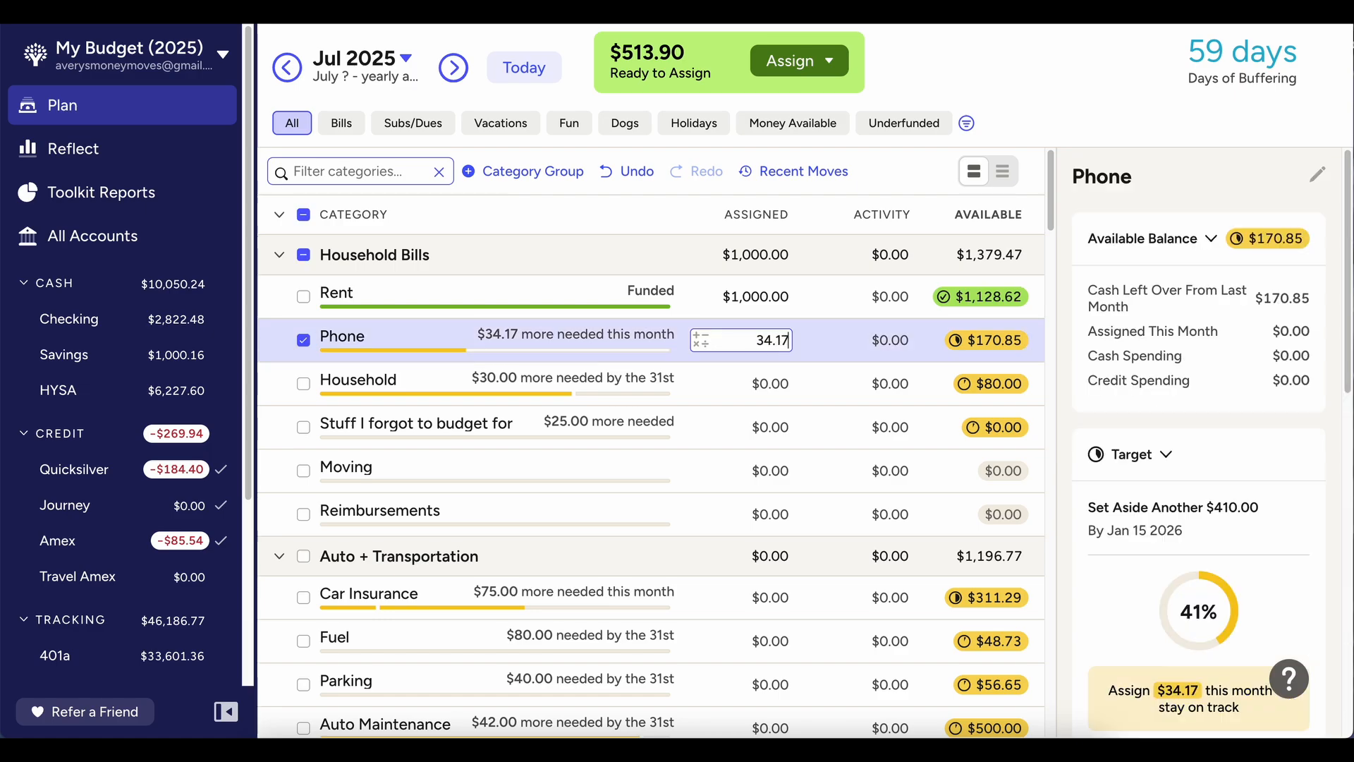
{"action": "left_click", "coordinate": [784, 390]}
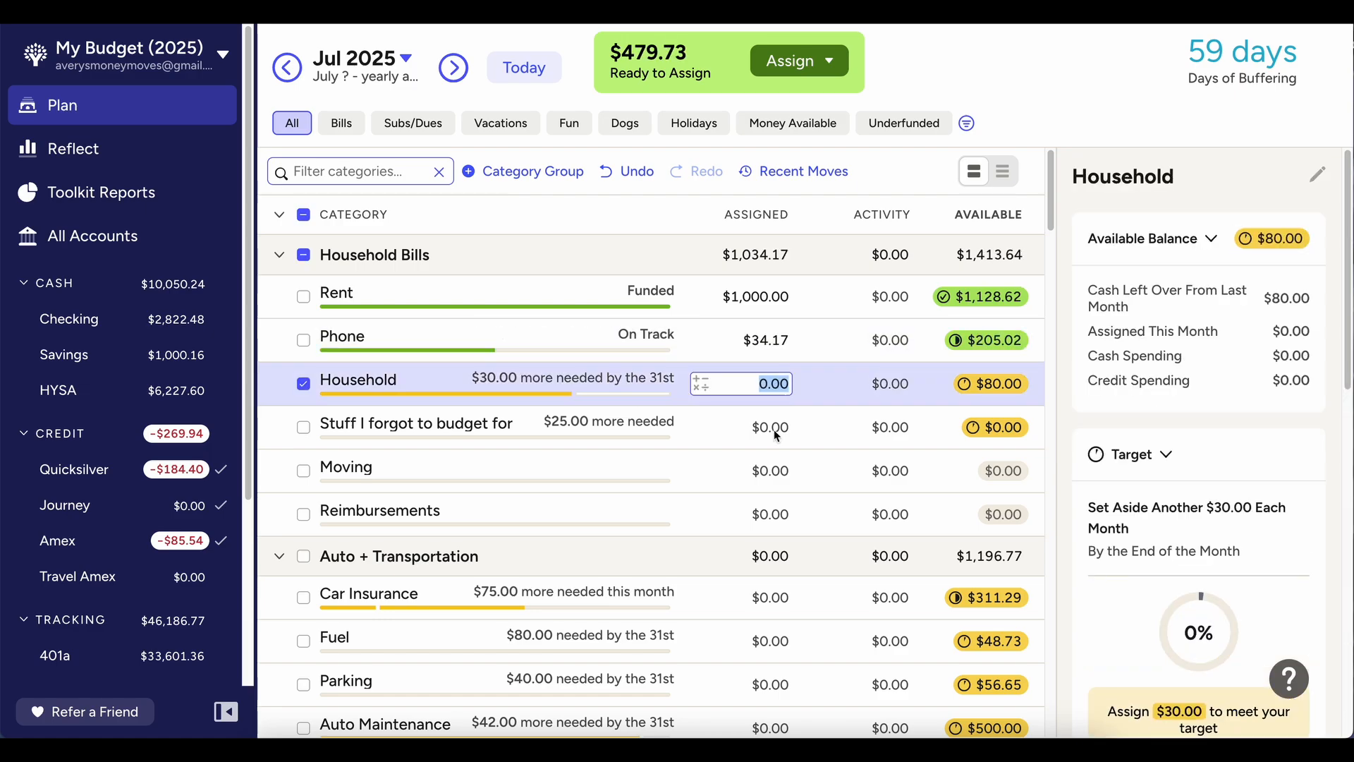
Assign $75 to Car Insurance and $40 to Fuel for July
{"action": "scroll", "coordinate": [776, 459], "scroll_direction": "down", "scroll_amount": 3}
{"action": "left_click", "coordinate": [782, 499]}
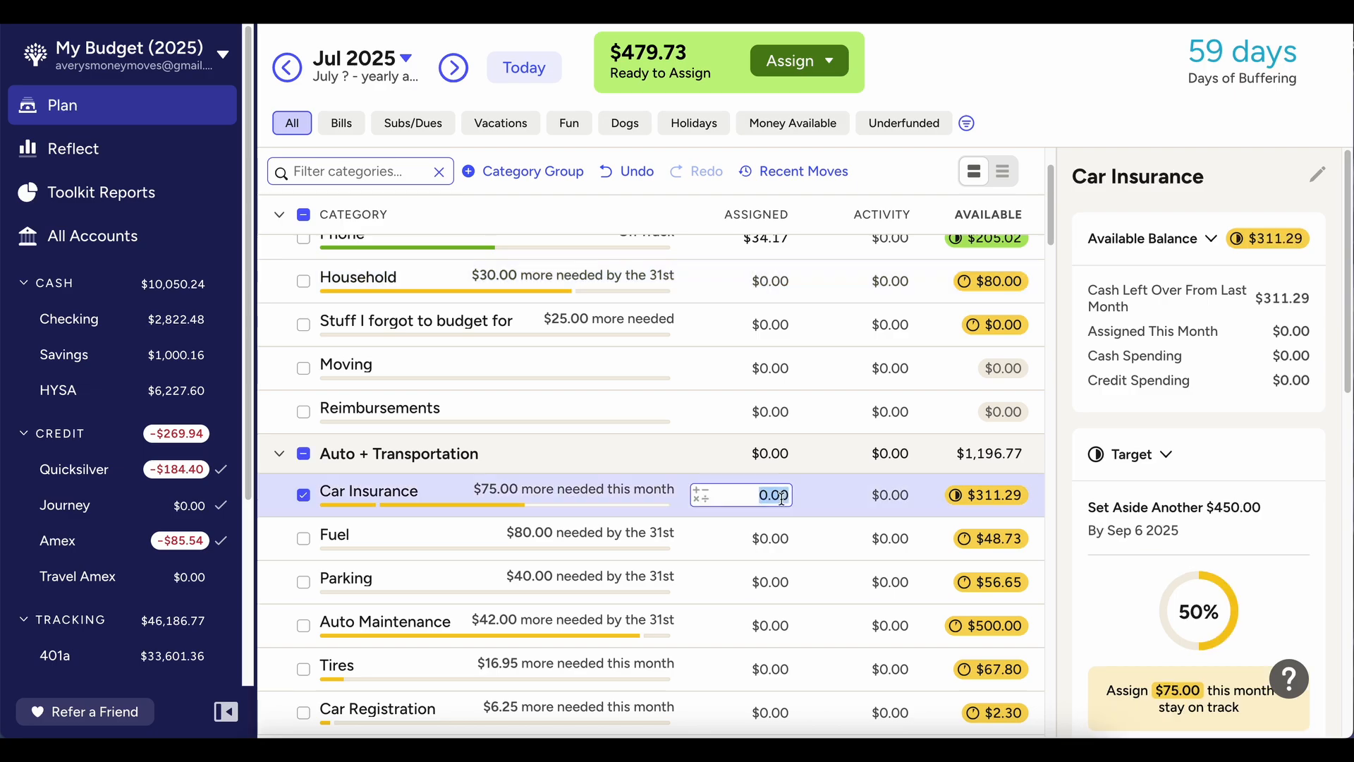
{"action": "type", "text": "75"}
{"action": "key", "text": "Return"}
{"action": "type", "text": "40"}
{"action": "key", "text": "Return"}
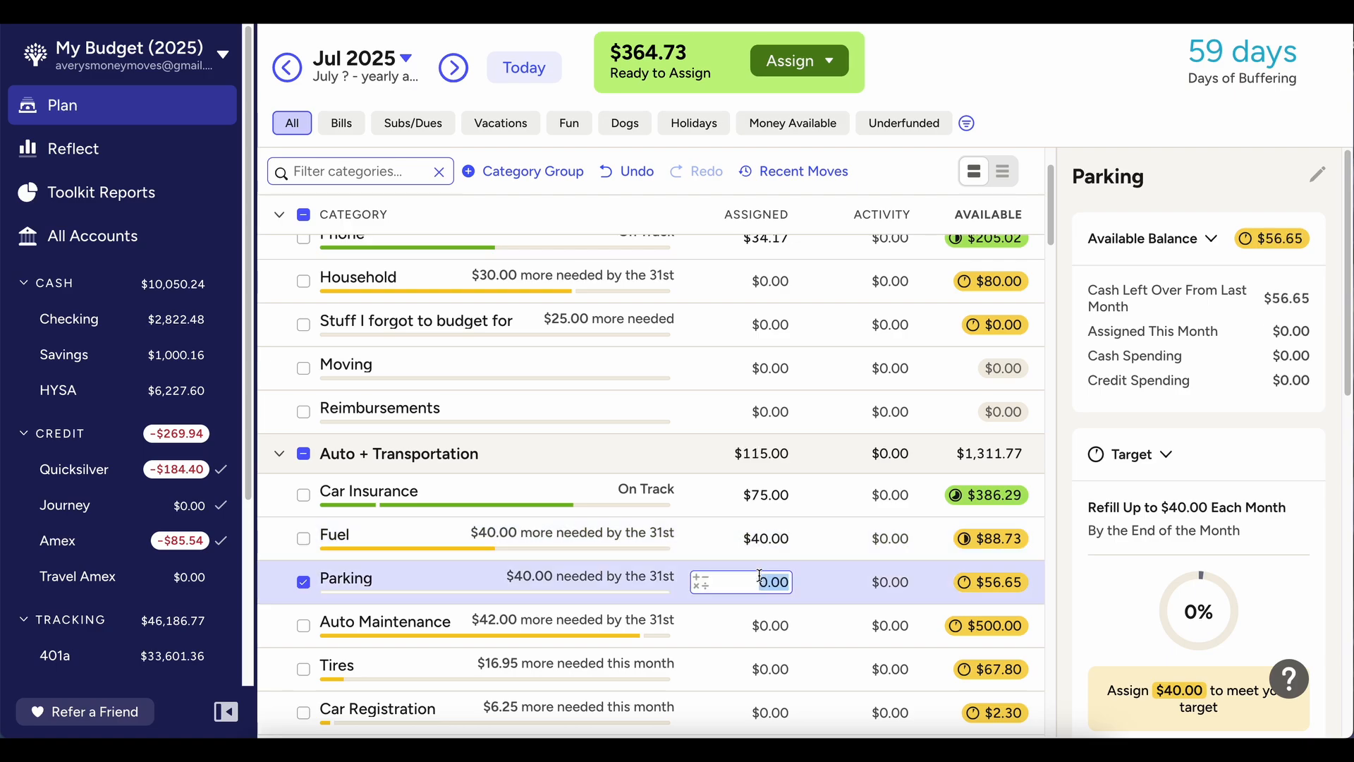
Assign $16.95 to Tires and $6.25 to Car Registration for July
{"action": "scroll", "coordinate": [757, 574], "scroll_direction": "down", "scroll_amount": 2}
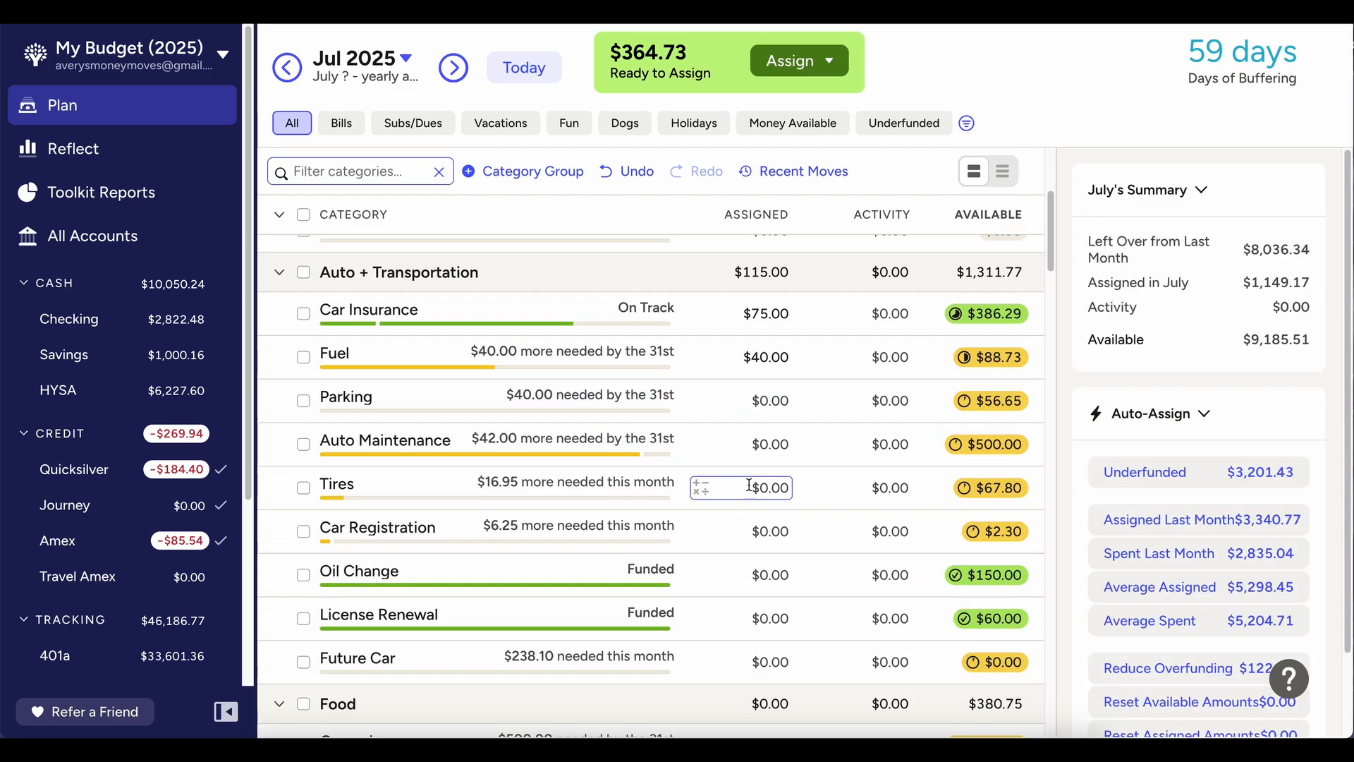
{"action": "left_click", "coordinate": [749, 485]}
{"action": "type", "text": "16.95"}
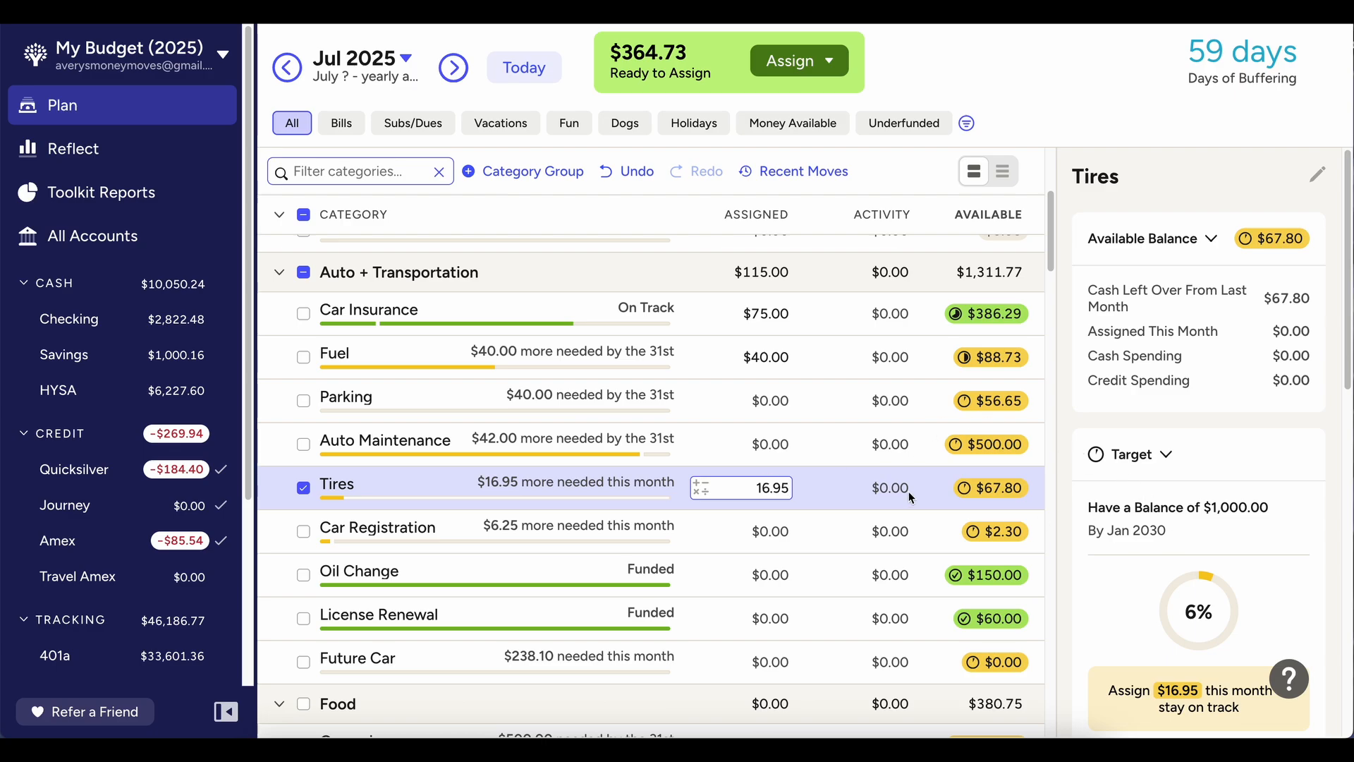
{"action": "key", "text": "Return"}
{"action": "type", "text": "6.25"}
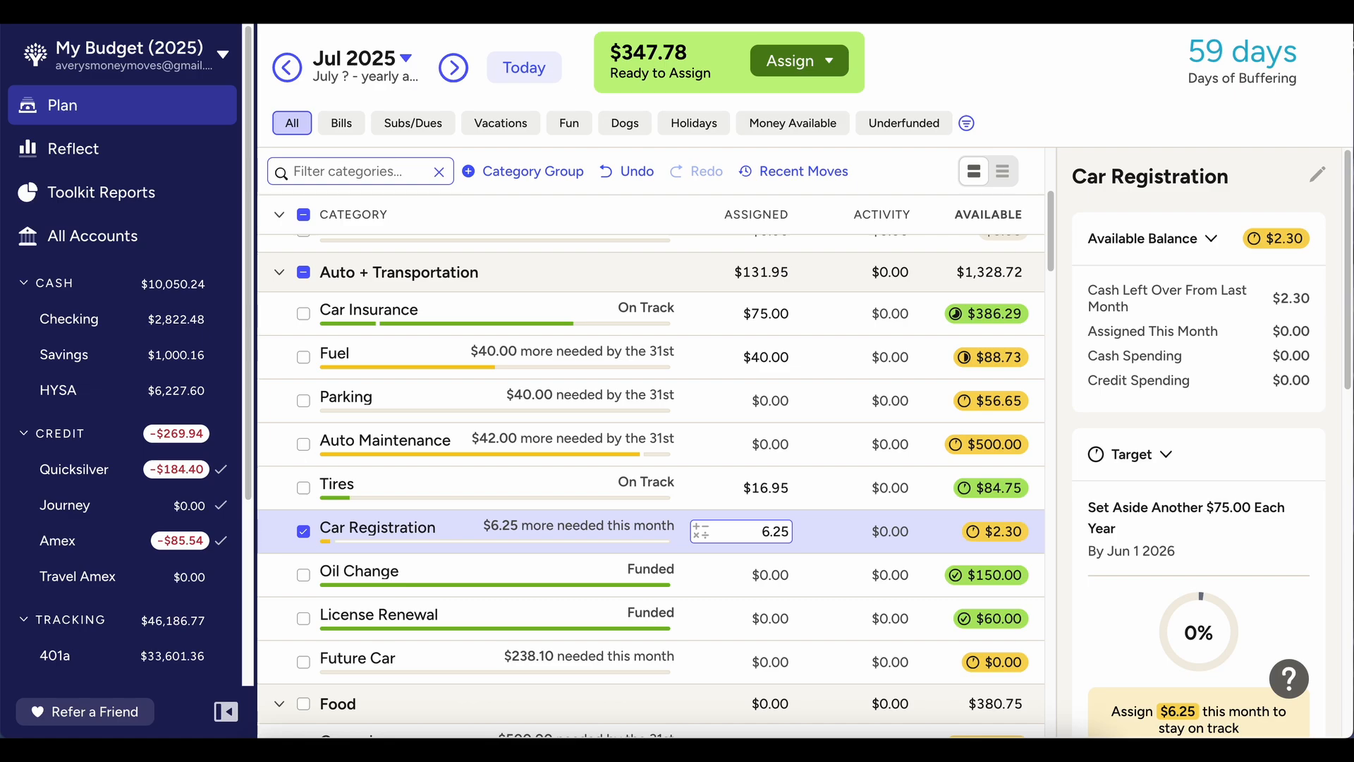
{"action": "left_click", "coordinate": [824, 570]}
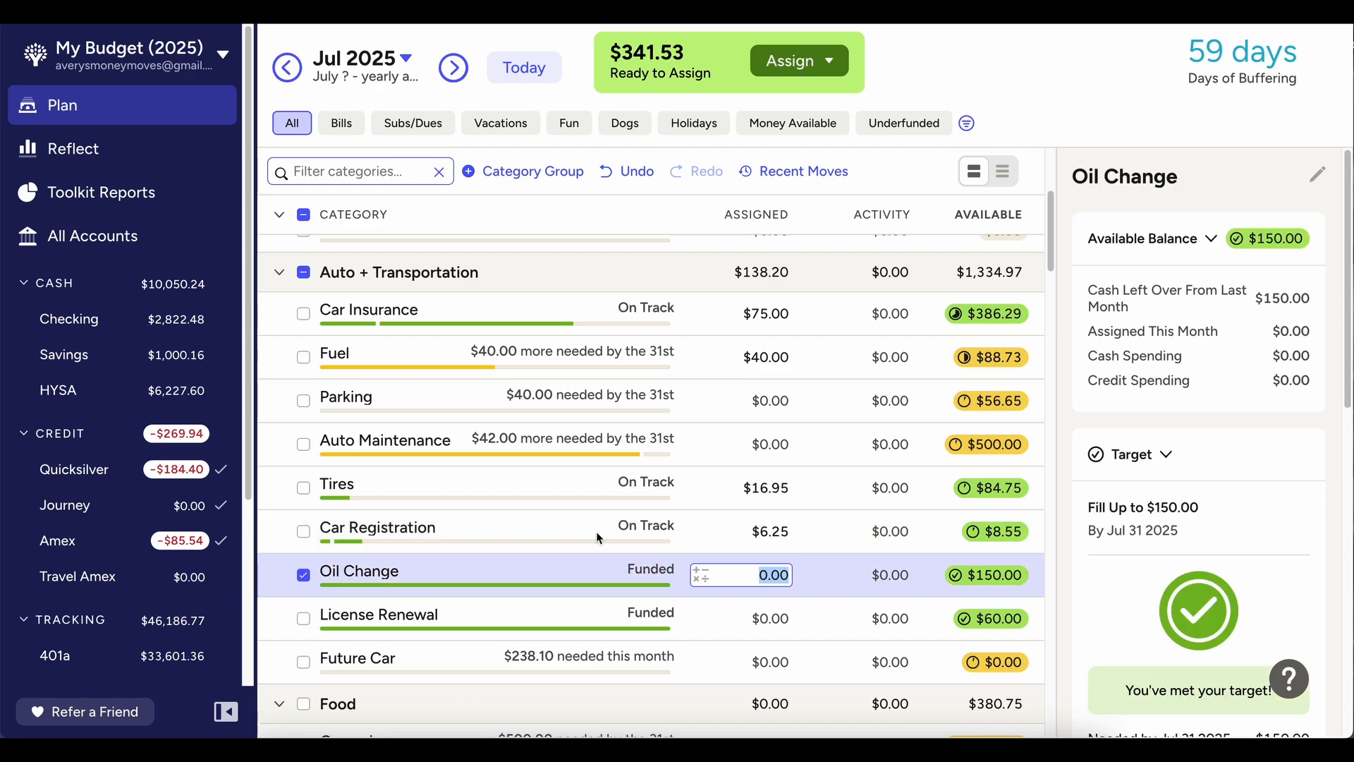
Assign $200 to Groceries for July
{"action": "scroll", "coordinate": [657, 529], "scroll_direction": "down", "scroll_amount": 7}
{"action": "scroll", "coordinate": [659, 527], "scroll_direction": "up", "scroll_amount": 3}
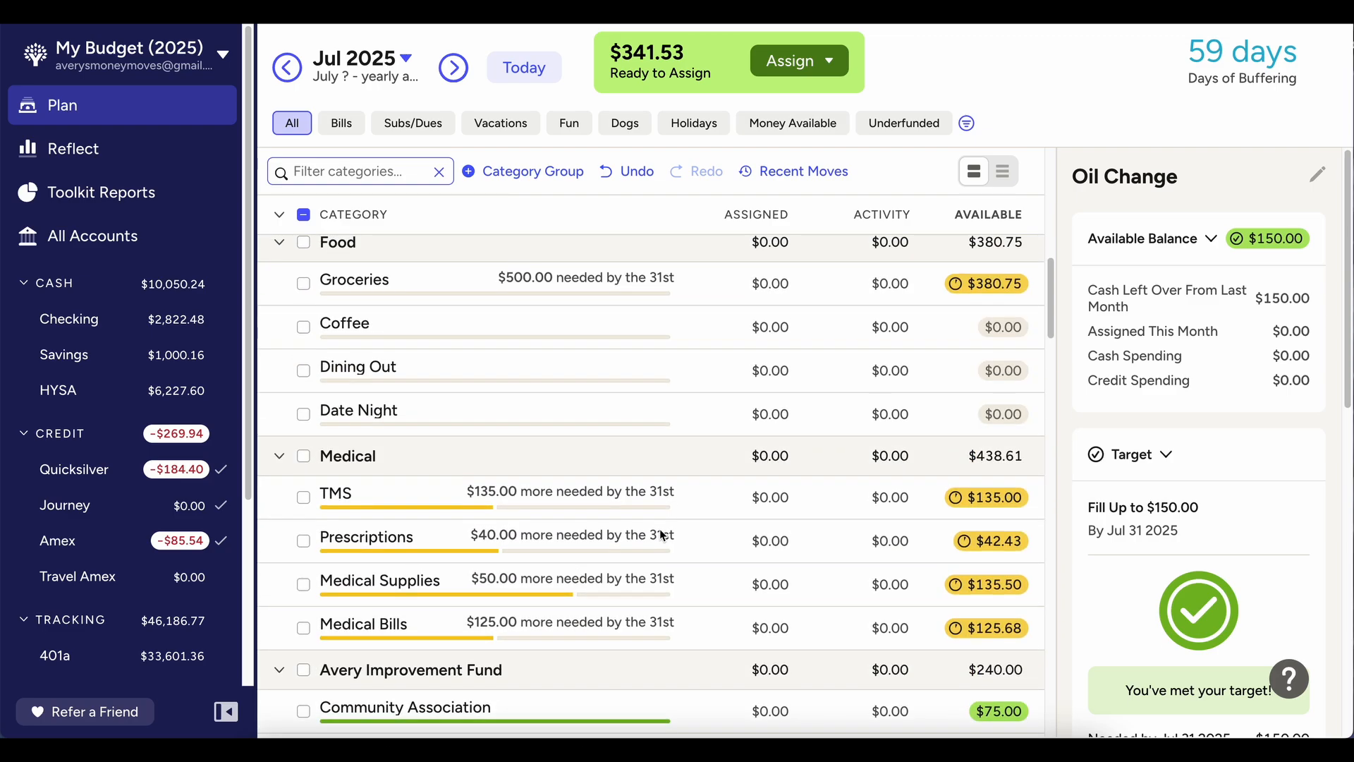
{"action": "left_click", "coordinate": [784, 412]}
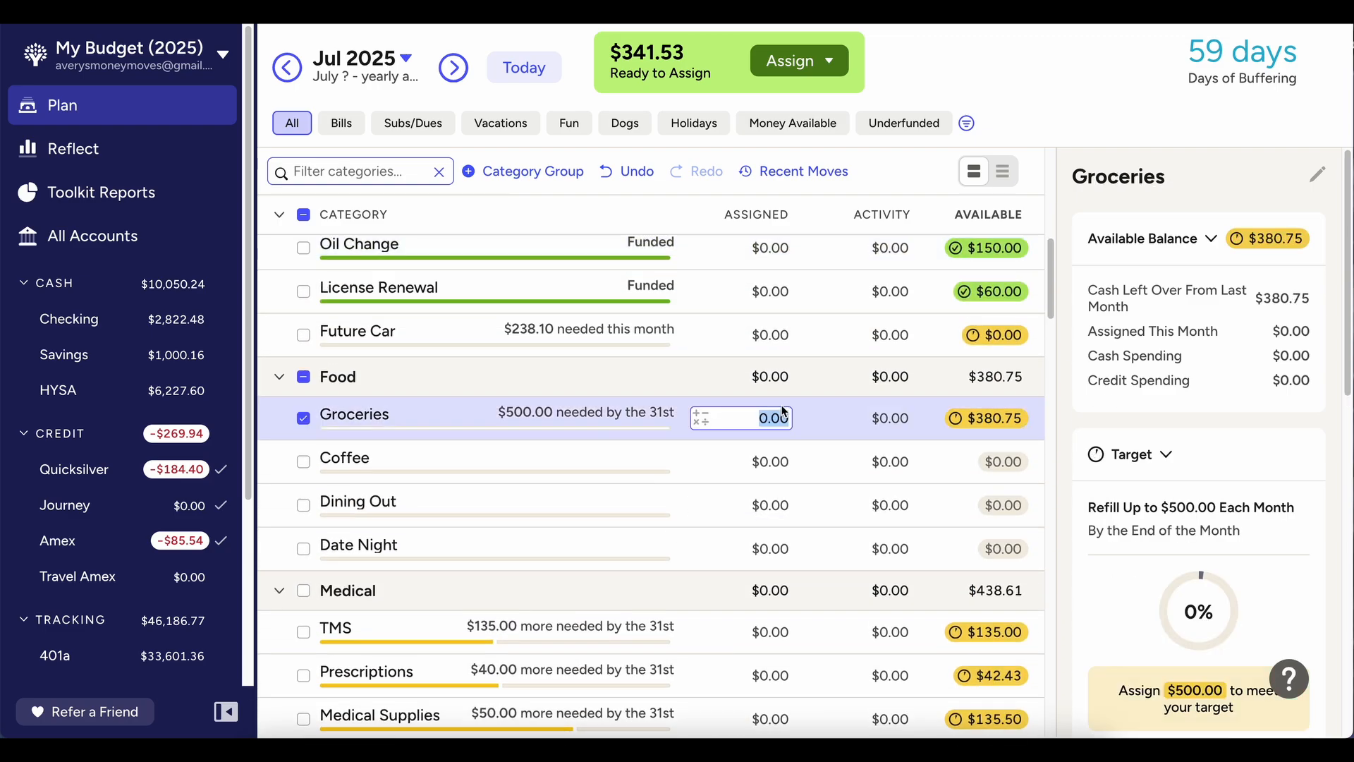
{"action": "type", "text": "200"}
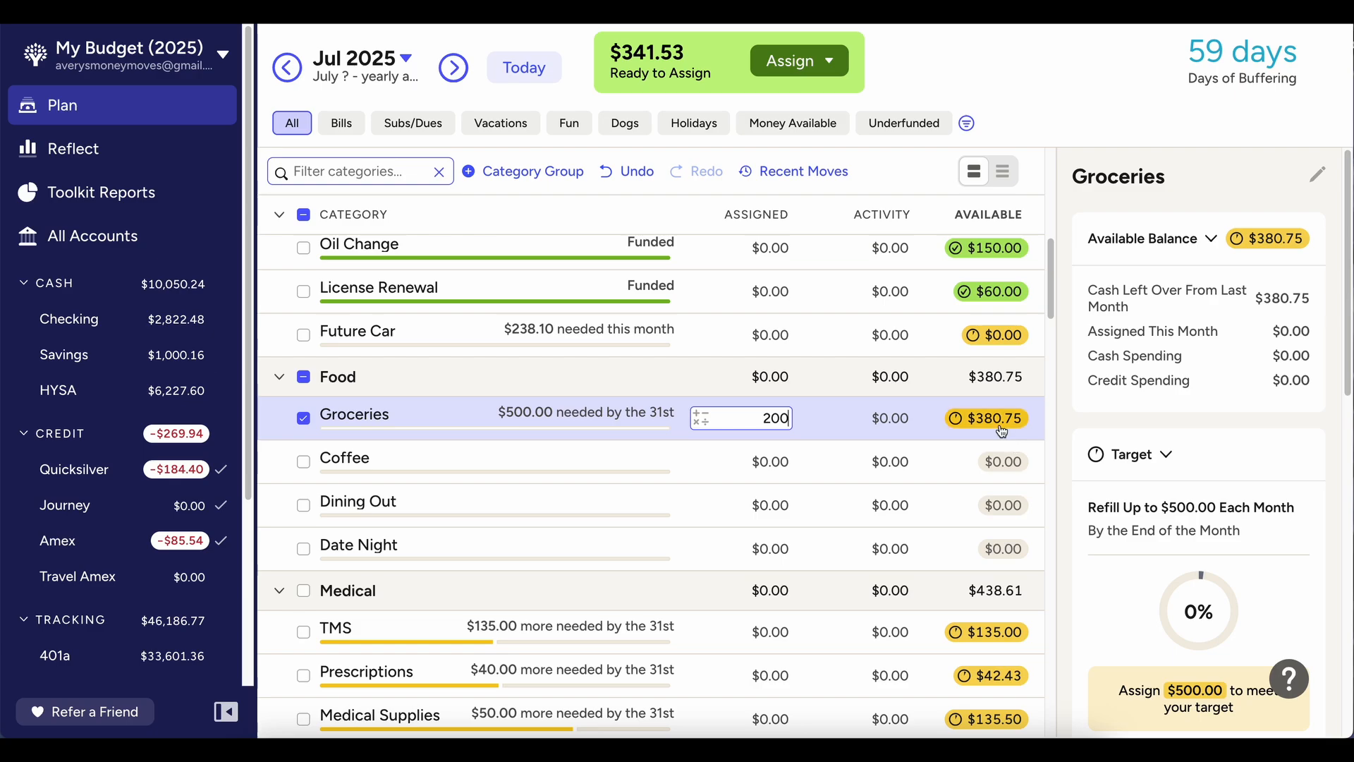
{"action": "mouse_move", "coordinate": [1001, 431]}
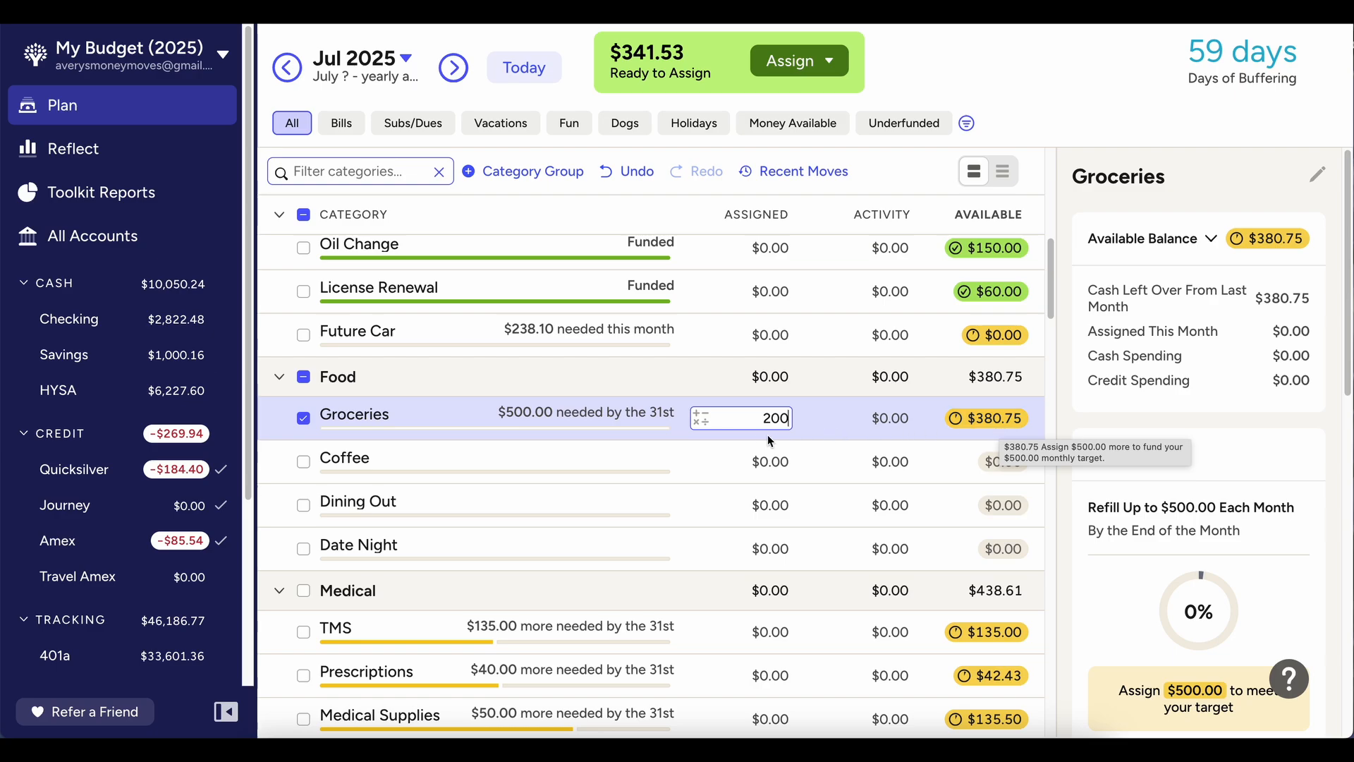
{"action": "key", "text": "Return"}
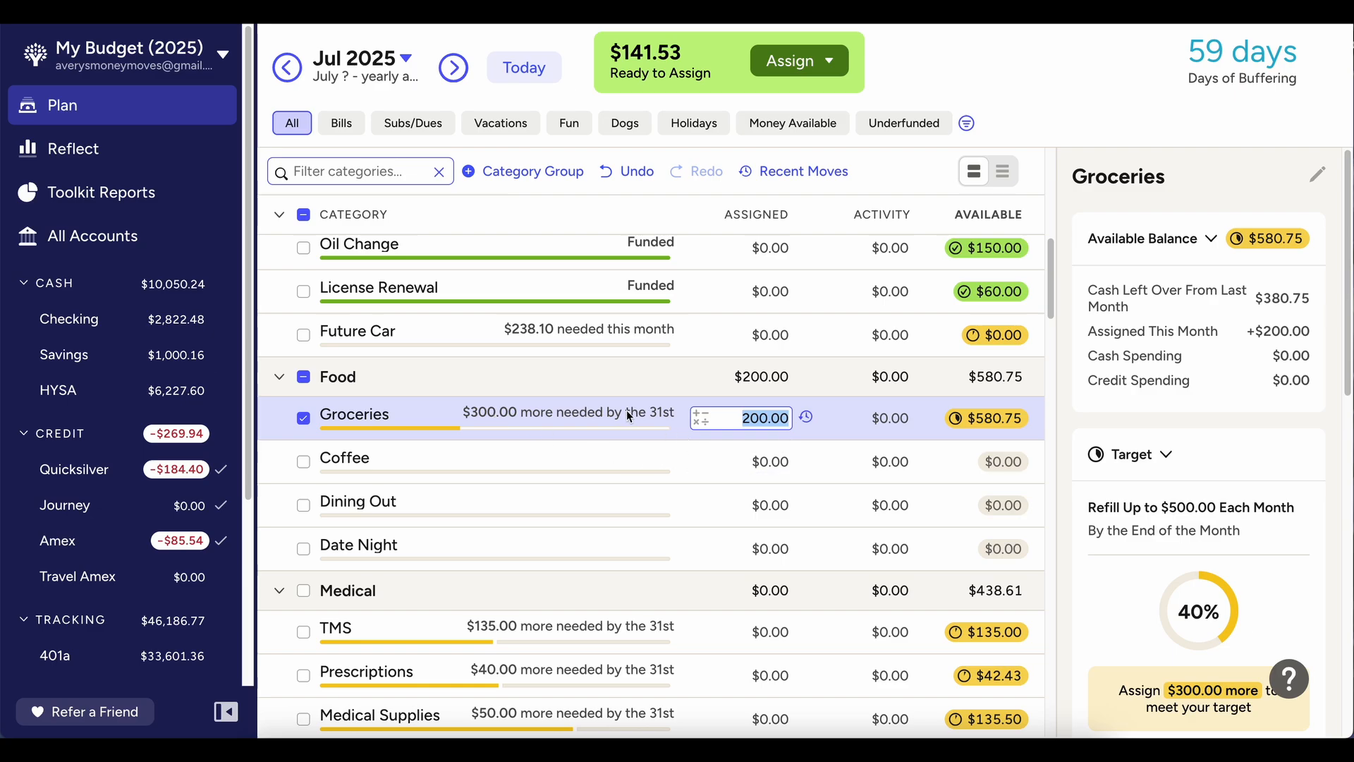
{"action": "left_click", "coordinate": [307, 415]}
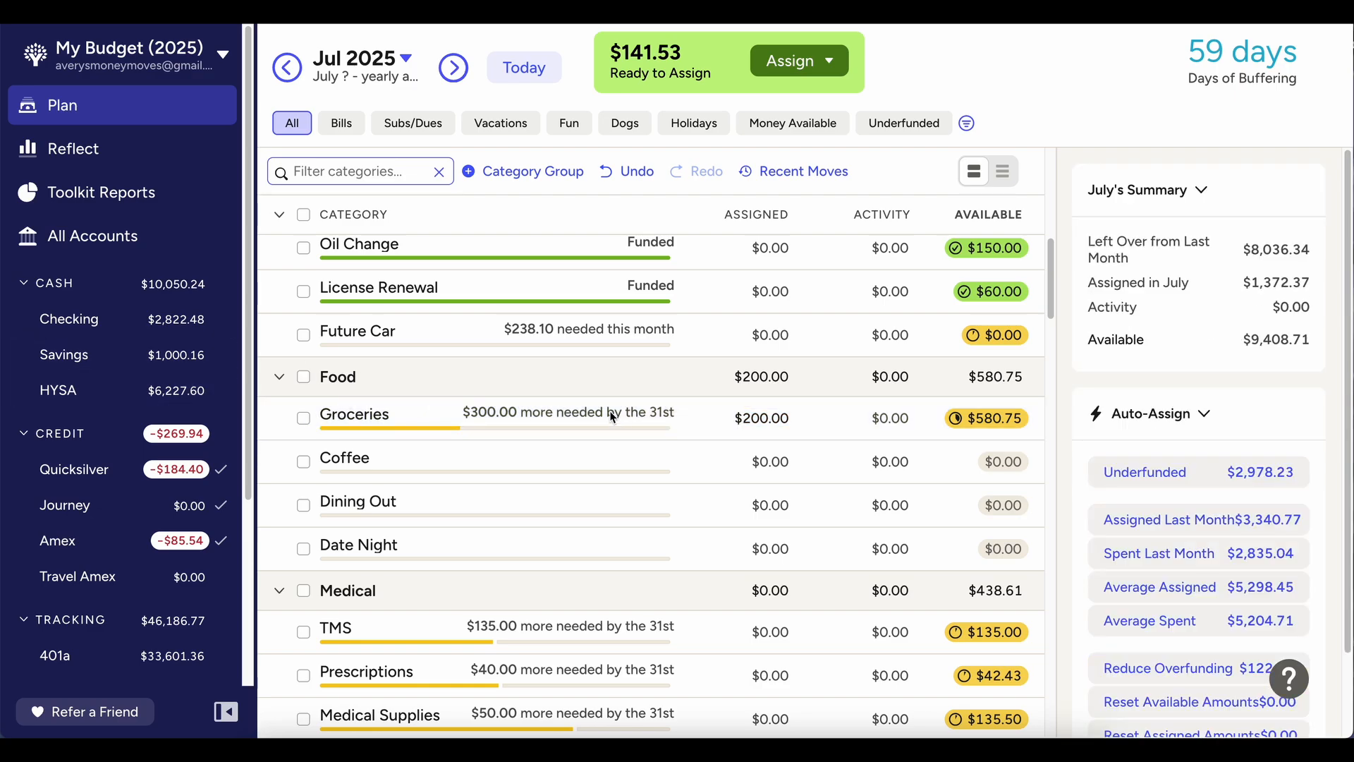
Assign half of the $190 monthly target to Student loans for July, entered as 190/2
{"action": "scroll", "coordinate": [619, 429], "scroll_direction": "down", "scroll_amount": 4}
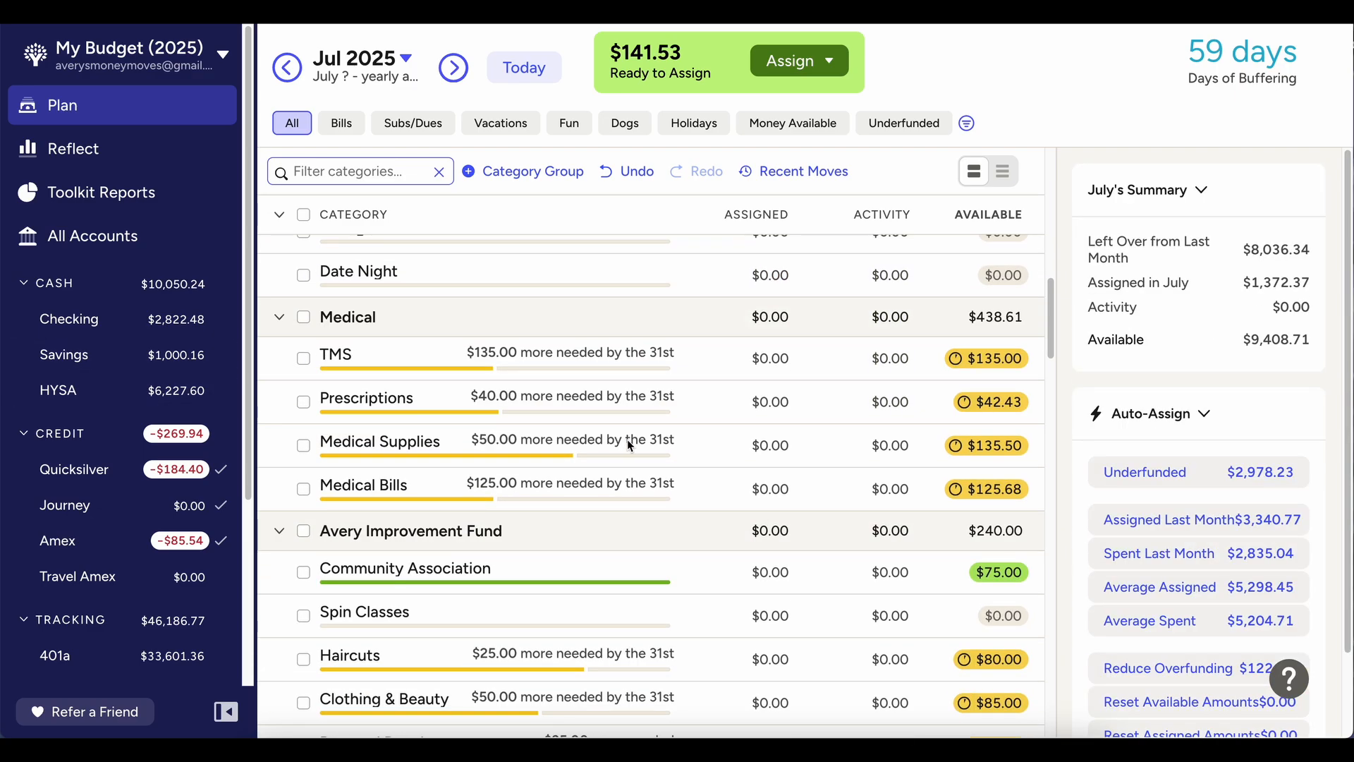
{"action": "scroll", "coordinate": [632, 455], "scroll_direction": "down", "scroll_amount": 2}
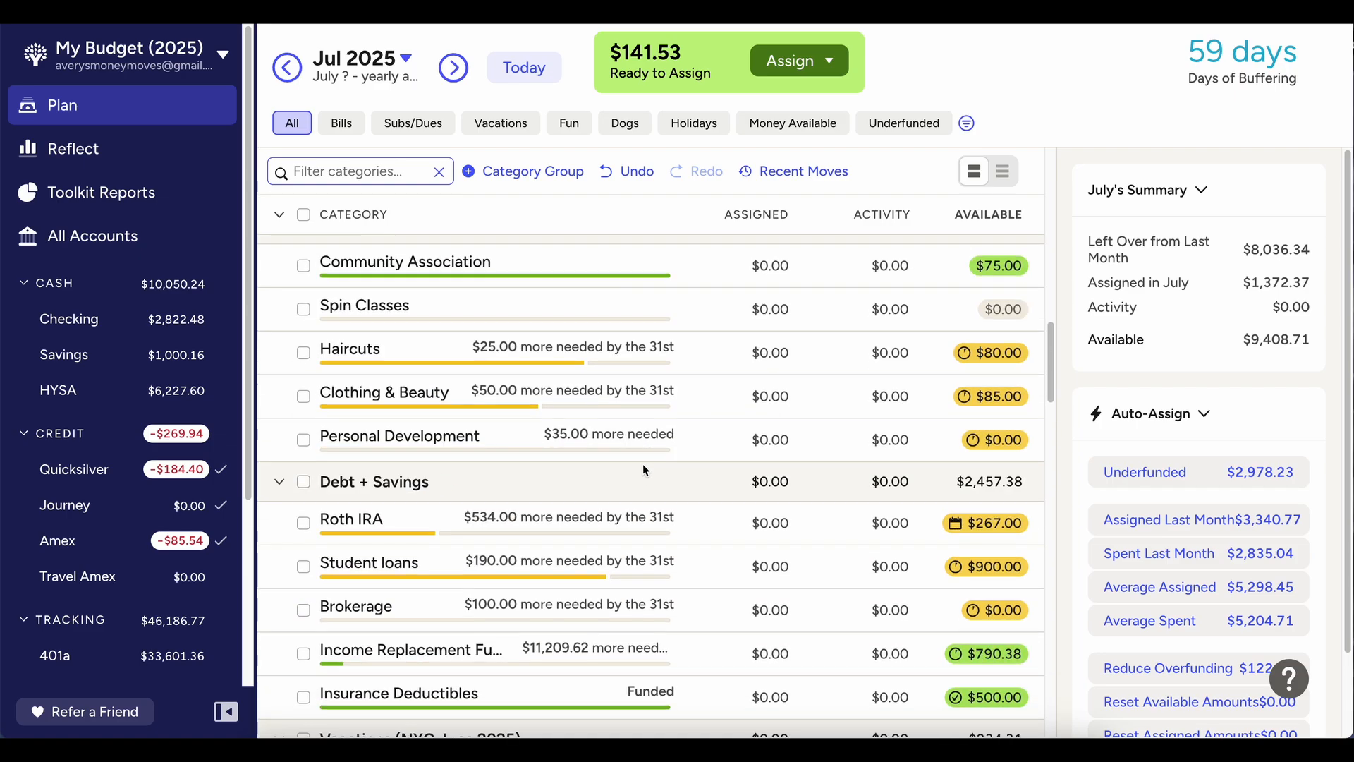
{"action": "left_click", "coordinate": [775, 567]}
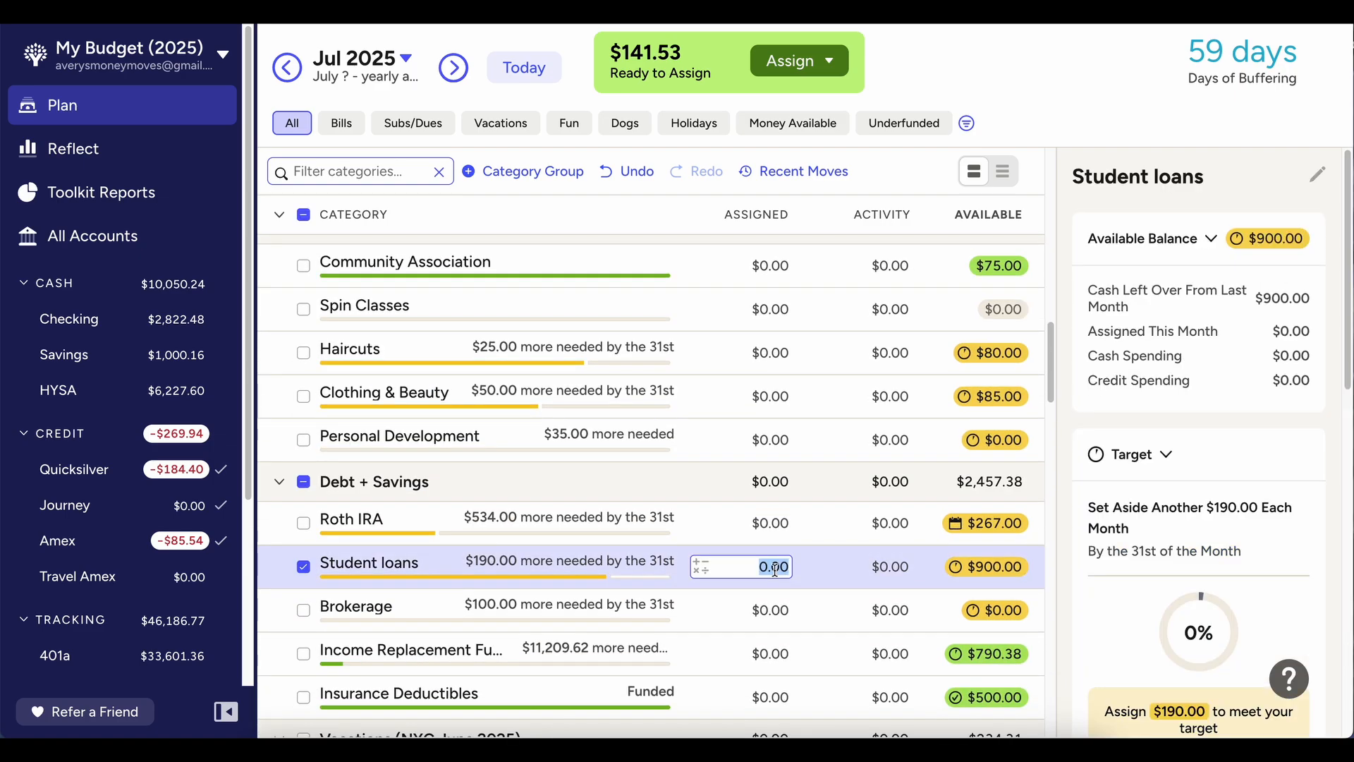
{"action": "type", "text": "190/2"}
{"action": "left_click", "coordinate": [811, 550]}
{"action": "left_click", "coordinate": [1011, 507]}
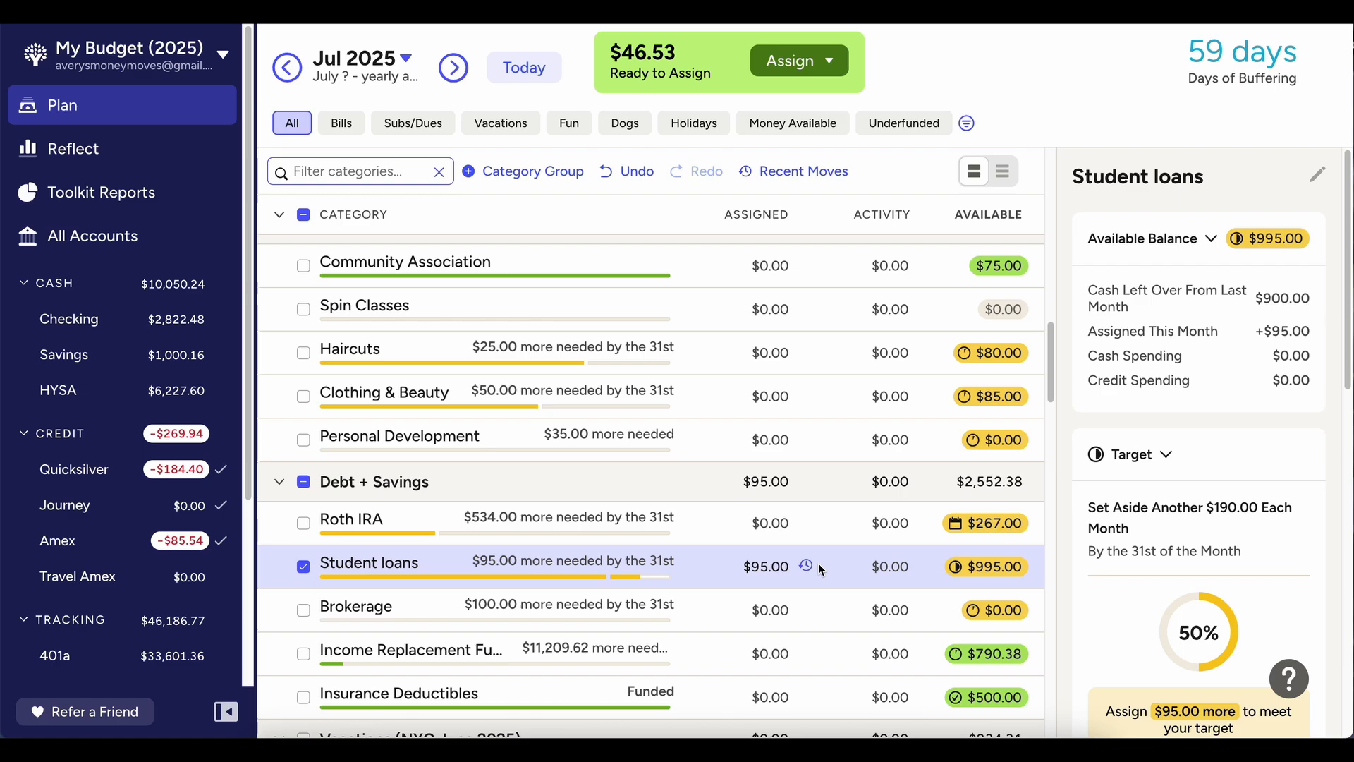
Add $5 to the July amount assigned to Student loans and check the category's move history
{"action": "left_click", "coordinate": [769, 567]}
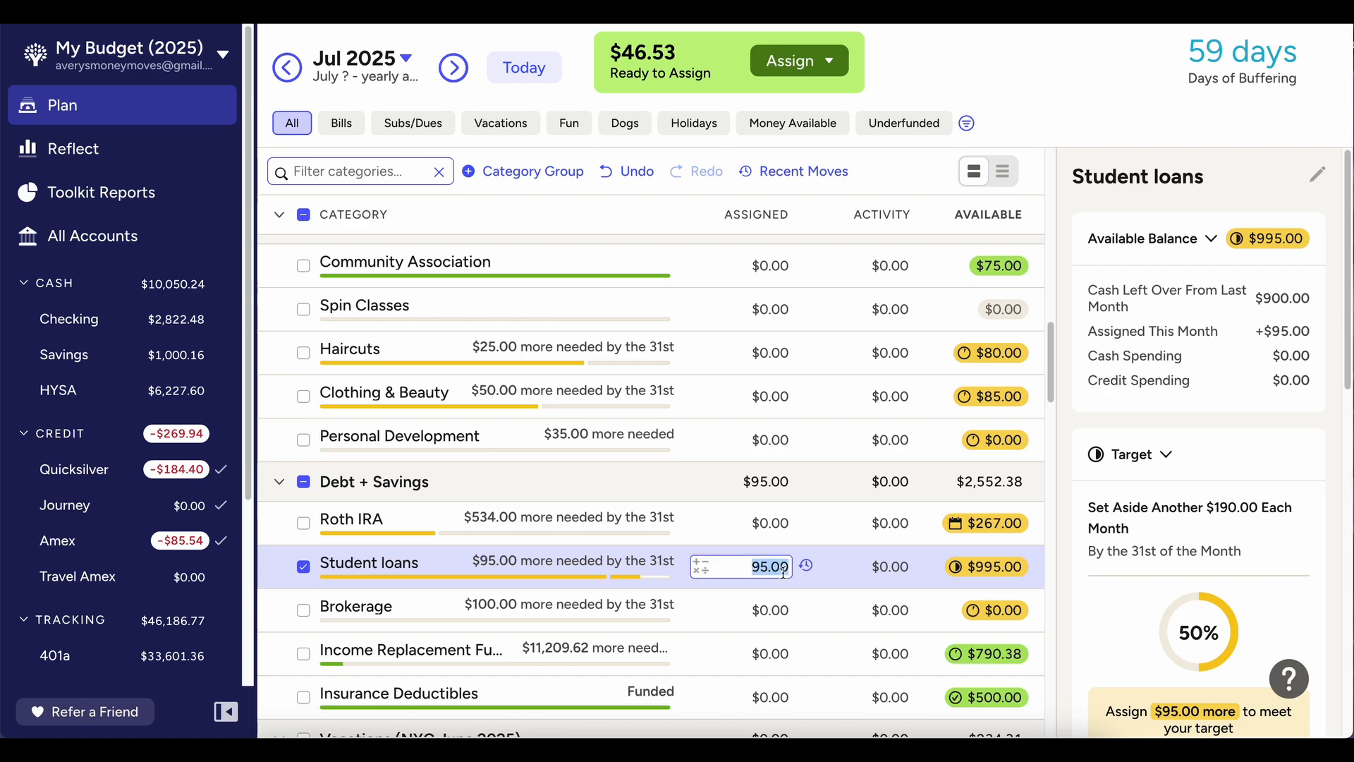
{"action": "type", "text": "+5"}
{"action": "key", "text": "Return"}
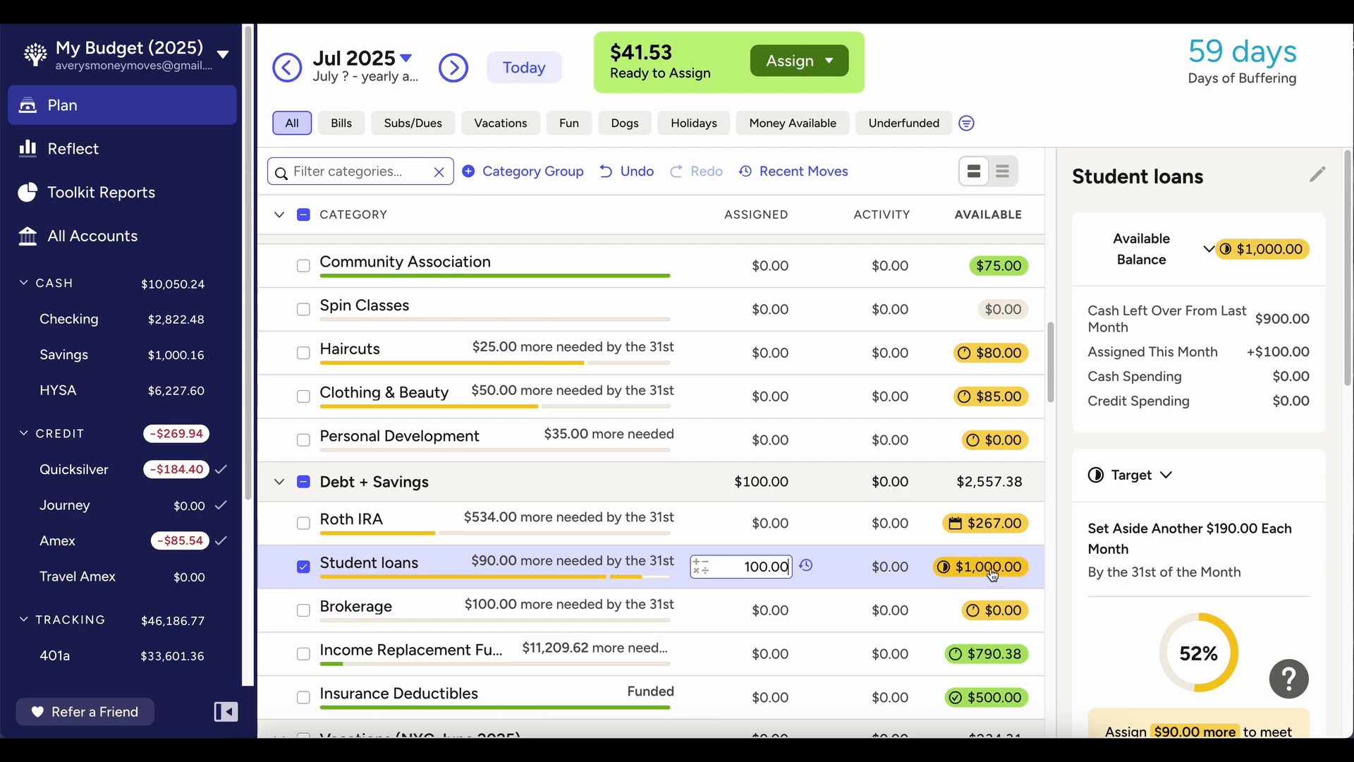
{"action": "left_click", "coordinate": [810, 566]}
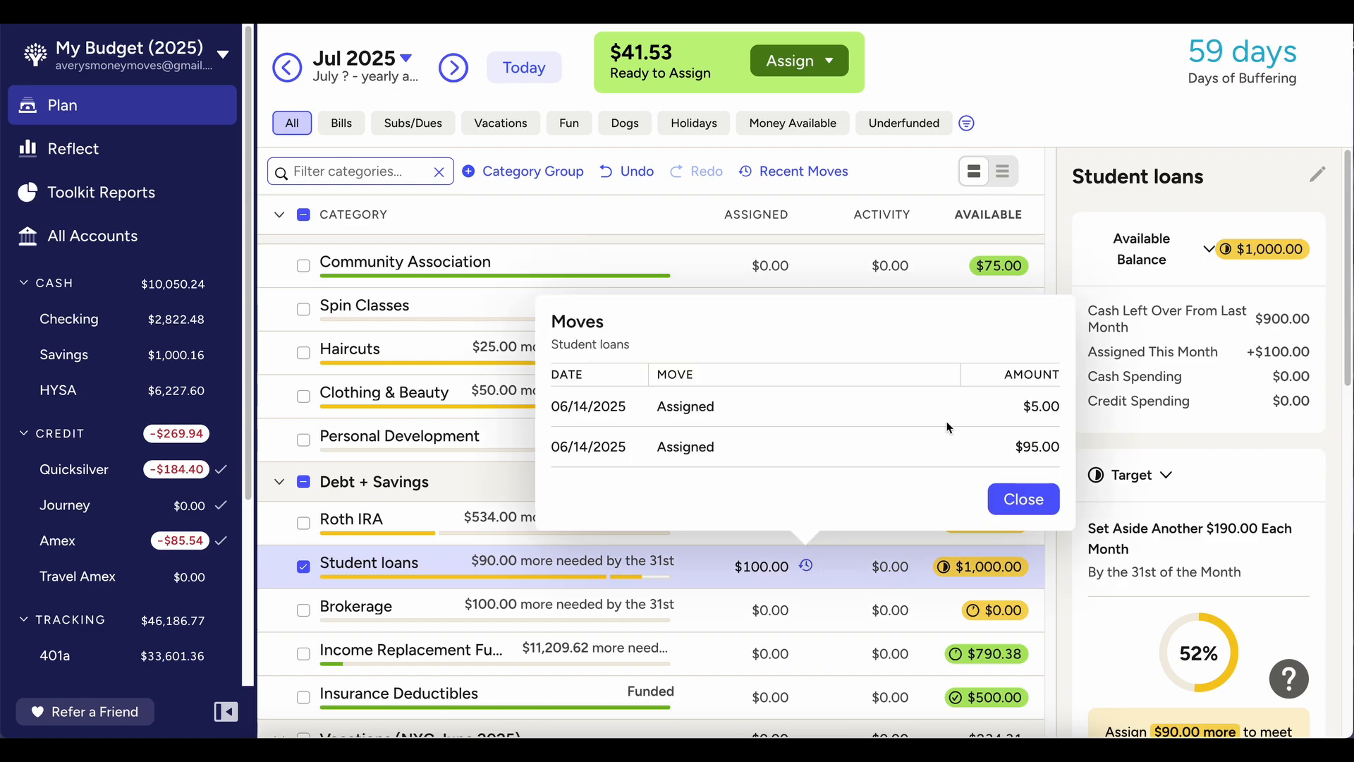
{"action": "left_click", "coordinate": [1005, 498]}
{"action": "left_click", "coordinate": [304, 485]}
Assign $41.53 to TMS in the Medical group for July
{"action": "scroll", "coordinate": [304, 492], "scroll_direction": "down", "scroll_amount": 2}
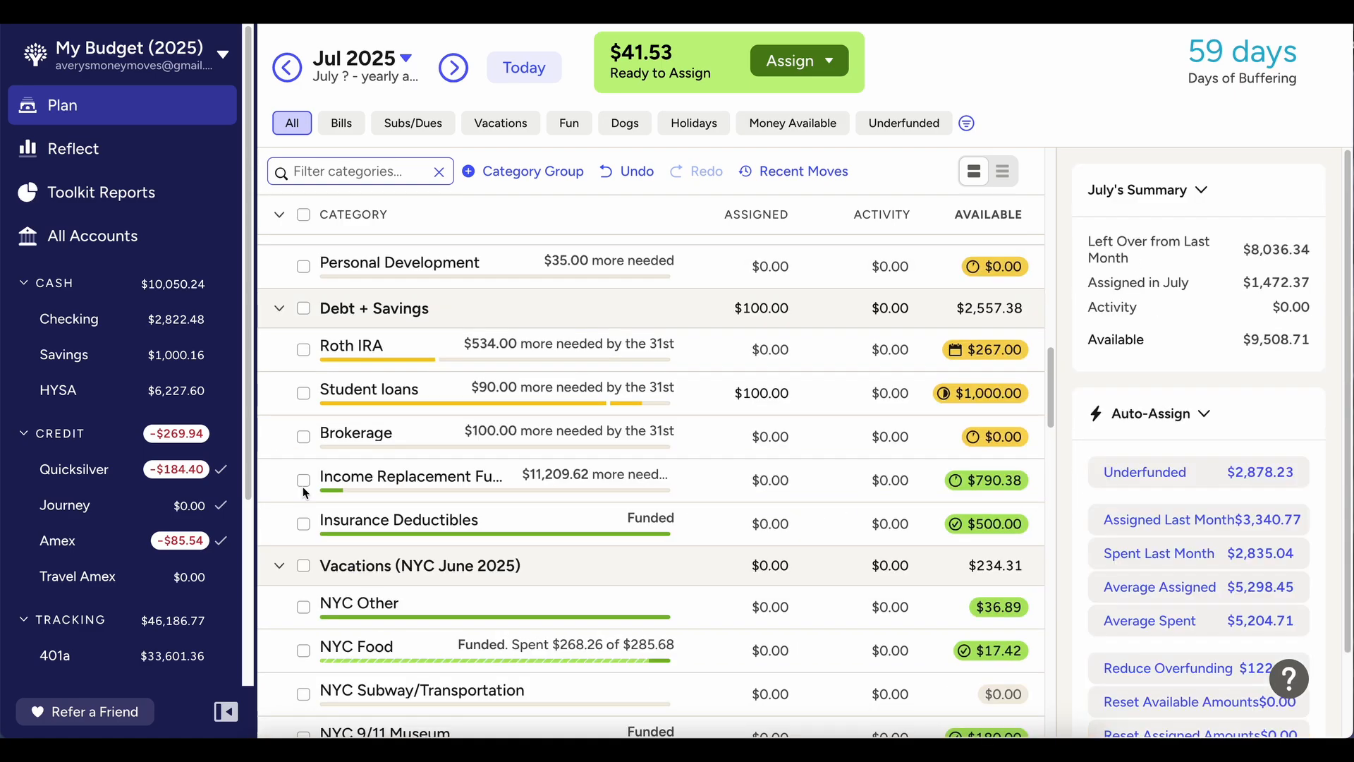
{"action": "scroll", "coordinate": [304, 492], "scroll_direction": "up", "scroll_amount": 3}
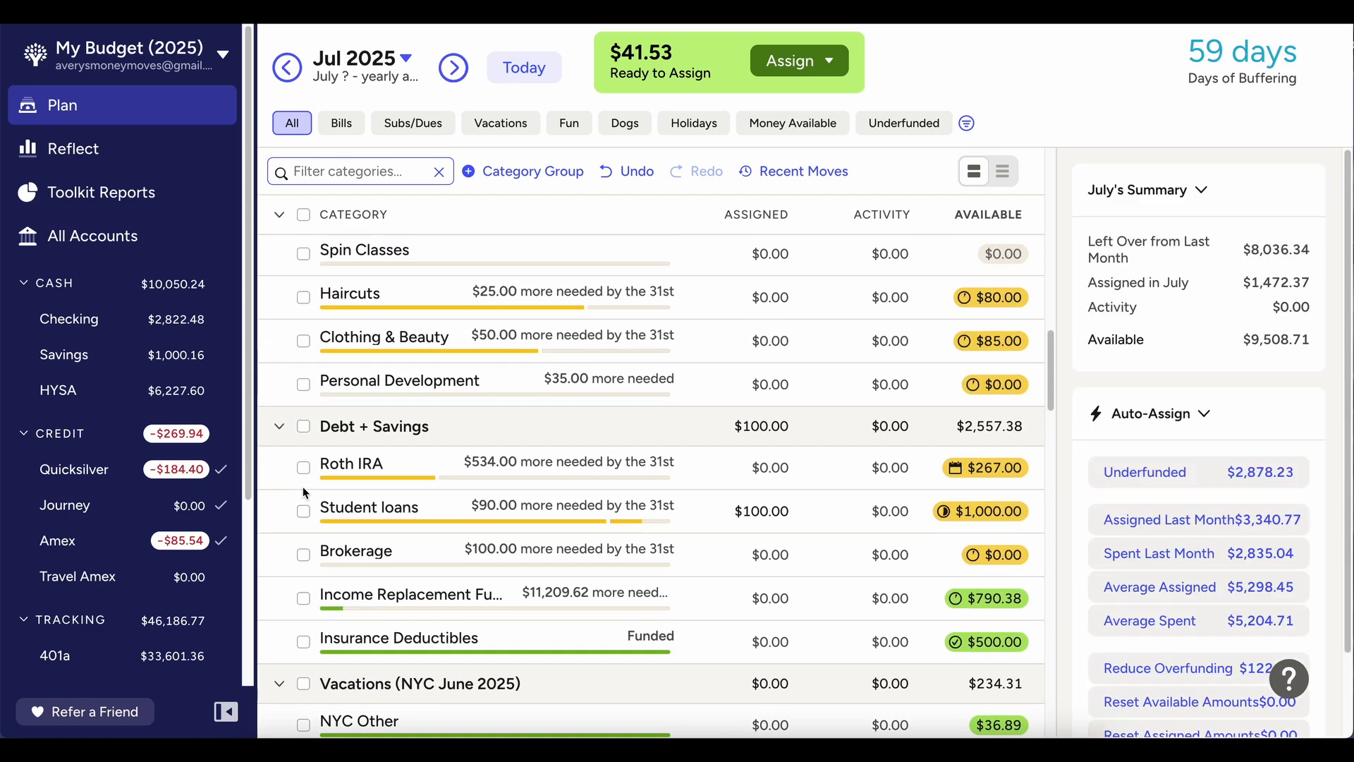
{"action": "scroll", "coordinate": [305, 492], "scroll_direction": "up", "scroll_amount": 5}
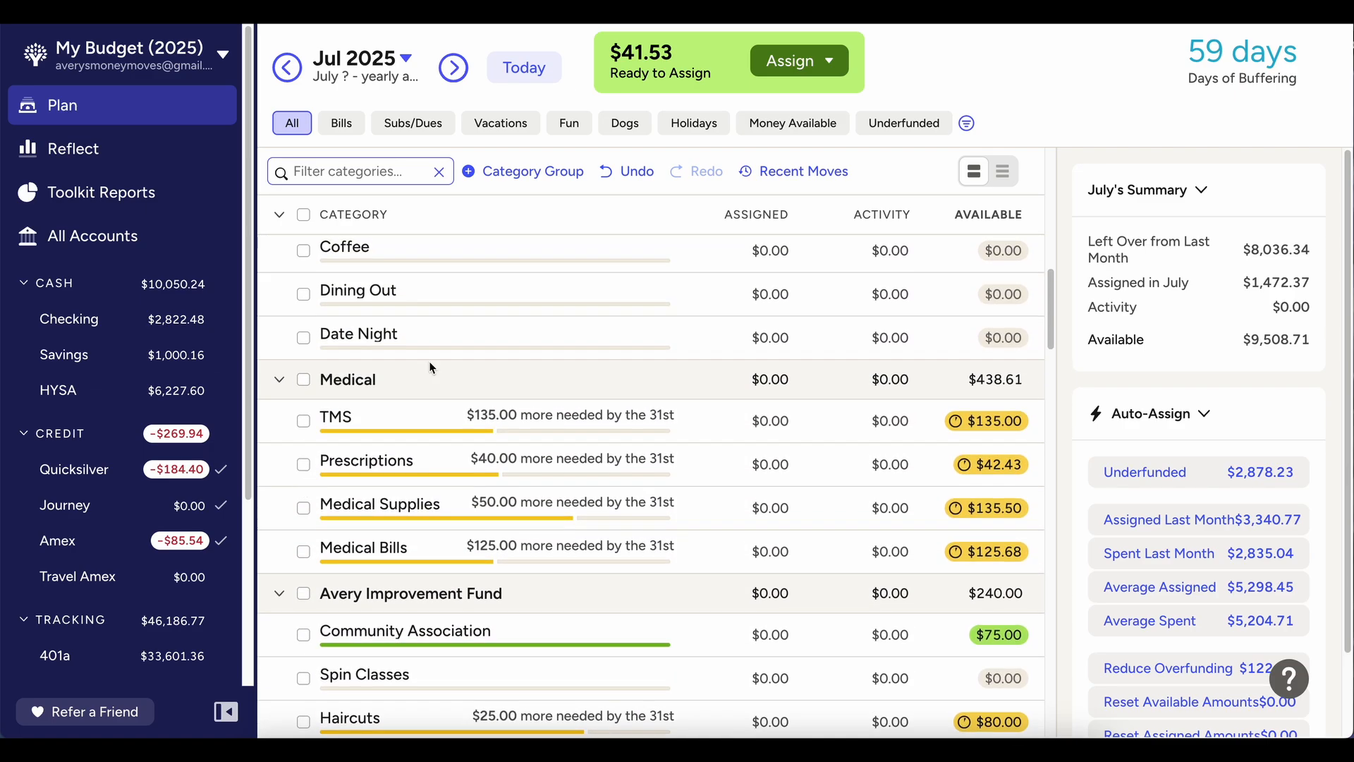
{"action": "left_click", "coordinate": [768, 417]}
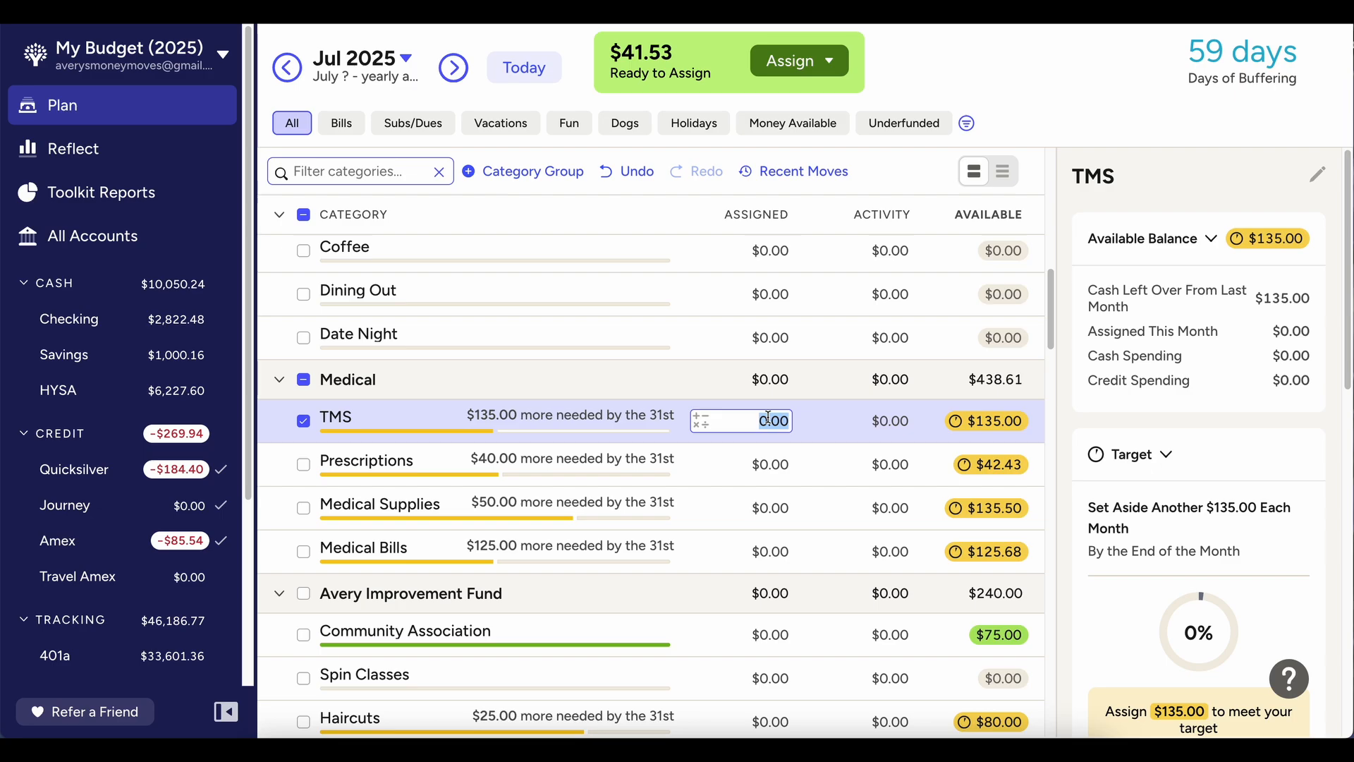
{"action": "type", "text": "41.53"}
{"action": "key", "text": "Return"}
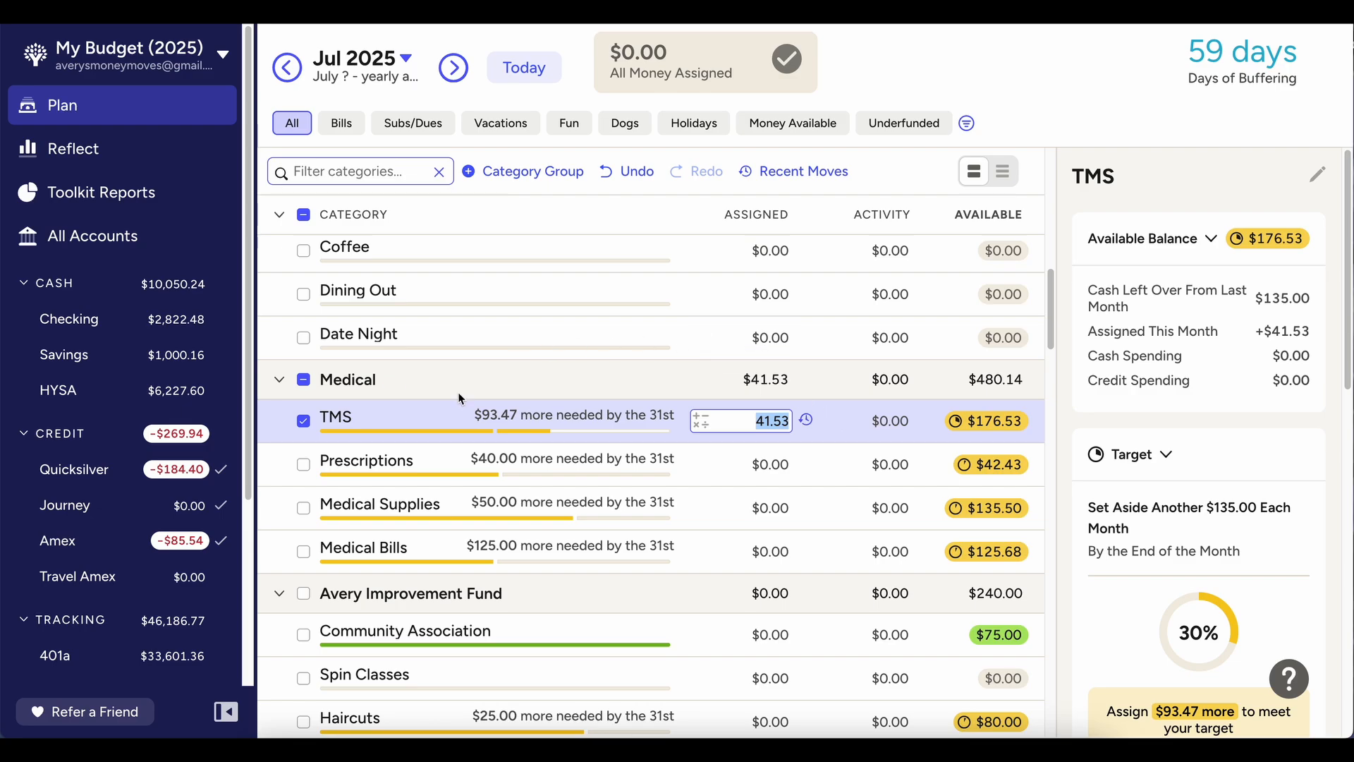
{"action": "left_click", "coordinate": [304, 215]}
Return to June 2025 and move the full $36.89 available in NYC Other to Ready to Assign
{"action": "left_click", "coordinate": [291, 72]}
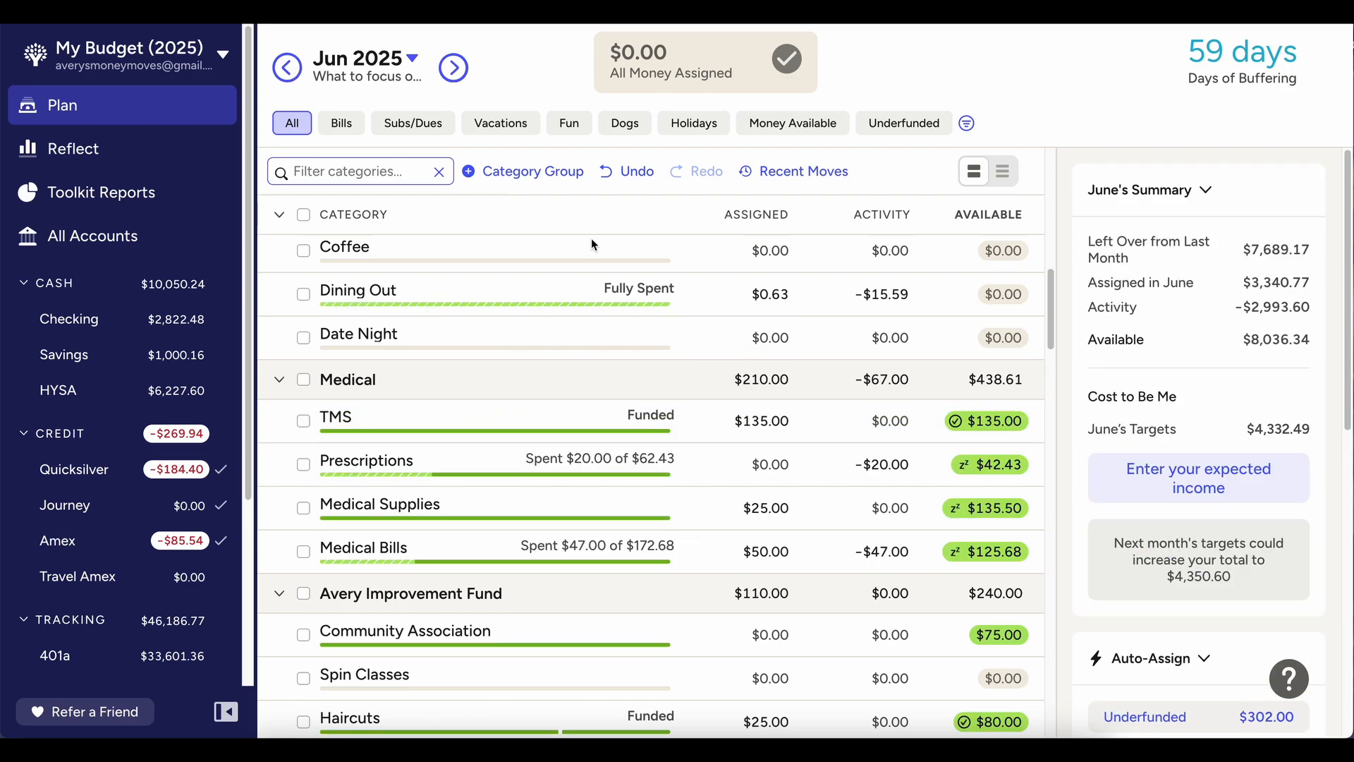
{"action": "scroll", "coordinate": [355, 275], "scroll_direction": "down", "scroll_amount": 10}
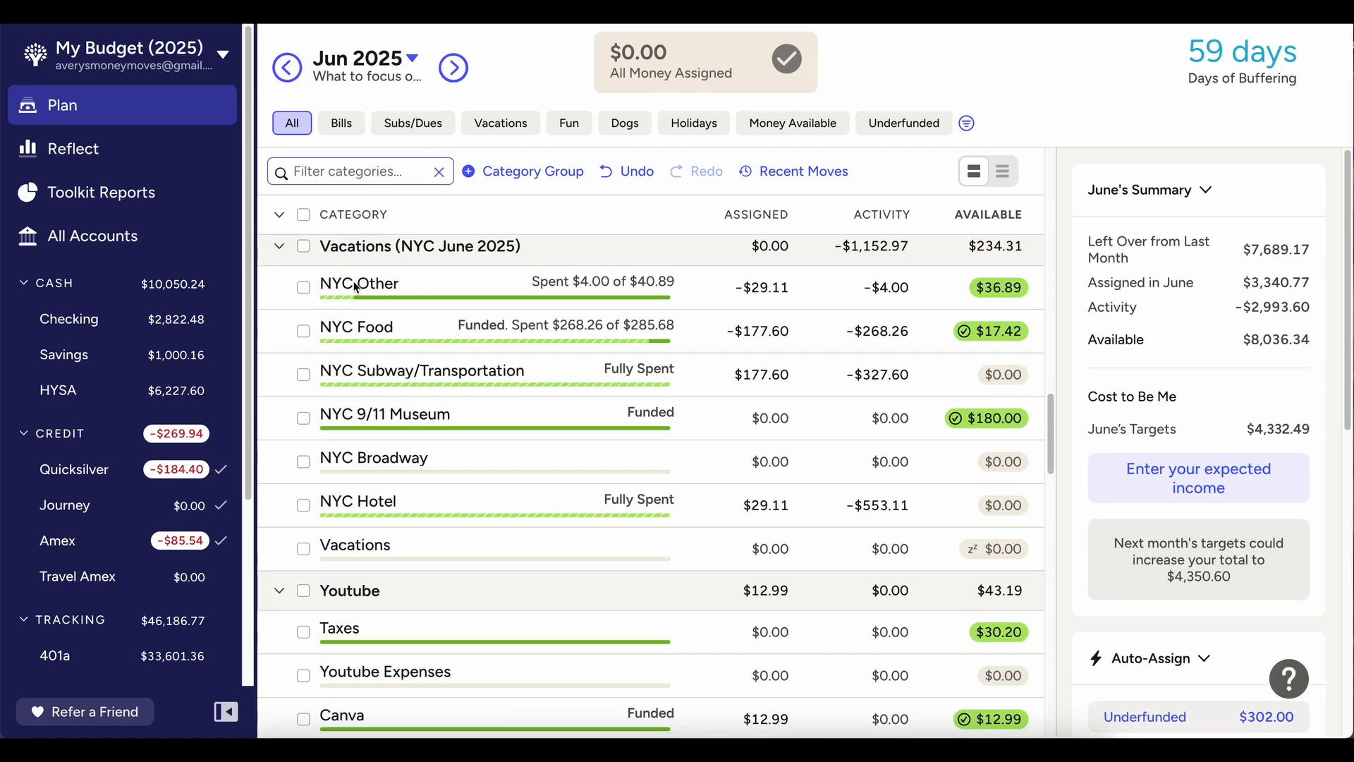
{"action": "left_click", "coordinate": [987, 290]}
{"action": "left_click", "coordinate": [981, 436]}
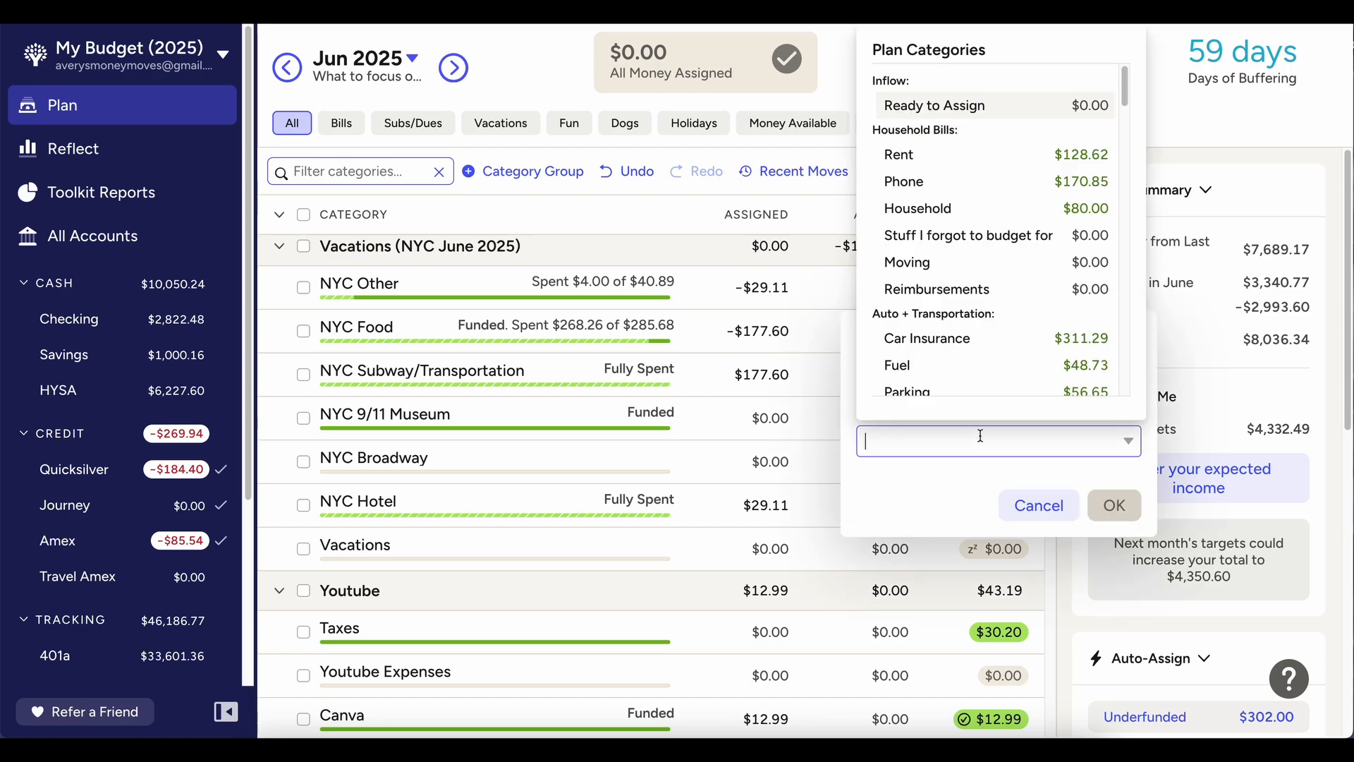
{"action": "left_click", "coordinate": [973, 106]}
{"action": "left_click", "coordinate": [1117, 505]}
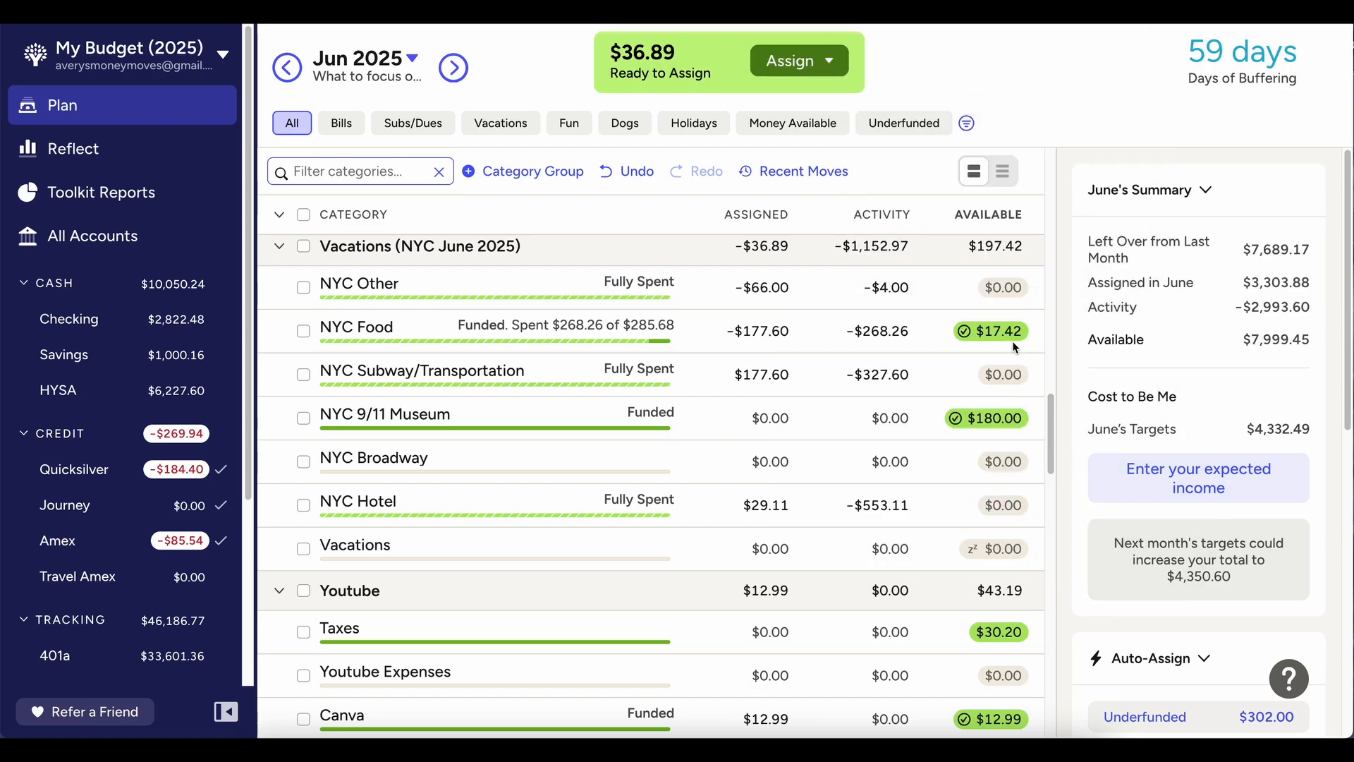
Move the full $17.42 available in NYC Food to Ready to Assign for June
{"action": "left_click", "coordinate": [1013, 337]}
{"action": "left_click", "coordinate": [1023, 460]}
{"action": "left_click", "coordinate": [1030, 157]}
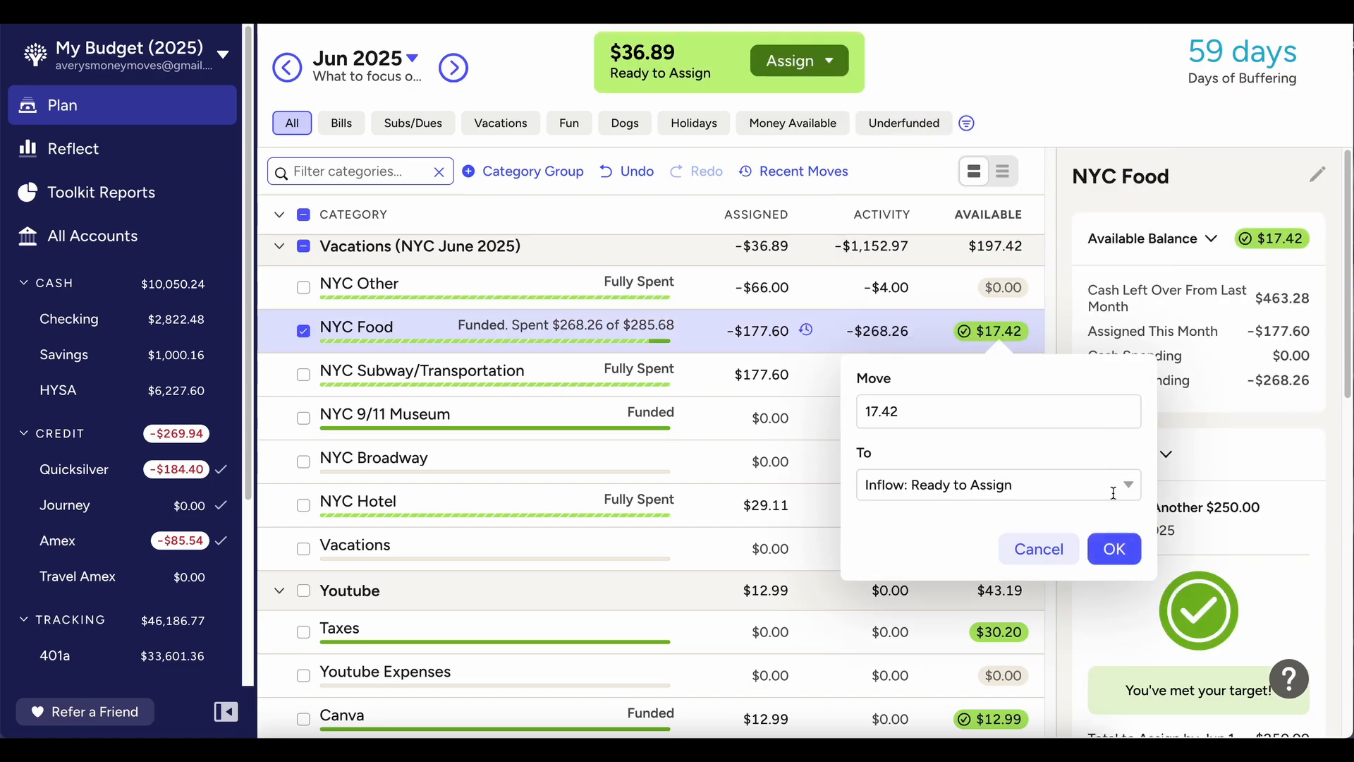
{"action": "left_click", "coordinate": [1114, 549]}
Move the full $180.00 available in NYC 9/11 Museum to Ready to Assign and deselect the category
{"action": "left_click", "coordinate": [988, 416]}
{"action": "left_click", "coordinate": [988, 570]}
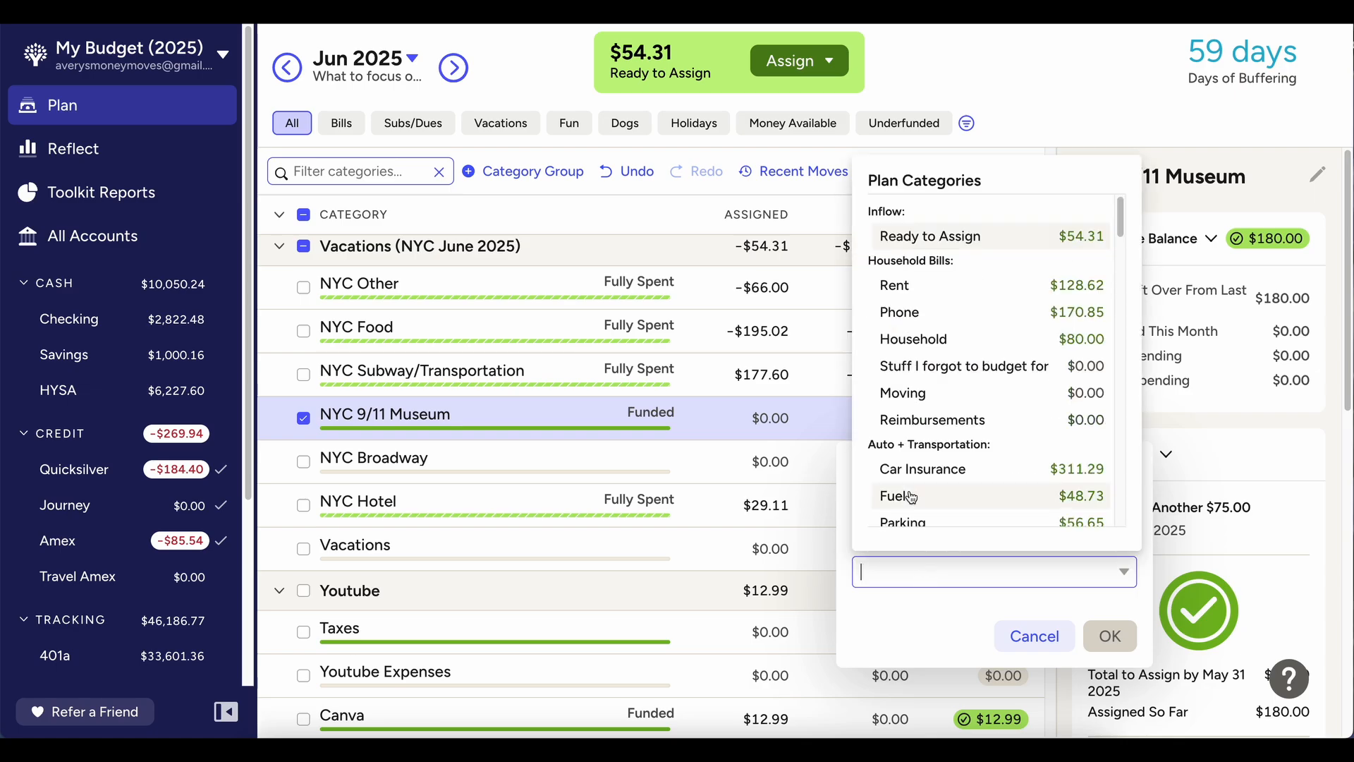
{"action": "left_click", "coordinate": [930, 235]}
{"action": "left_click", "coordinate": [1110, 637]}
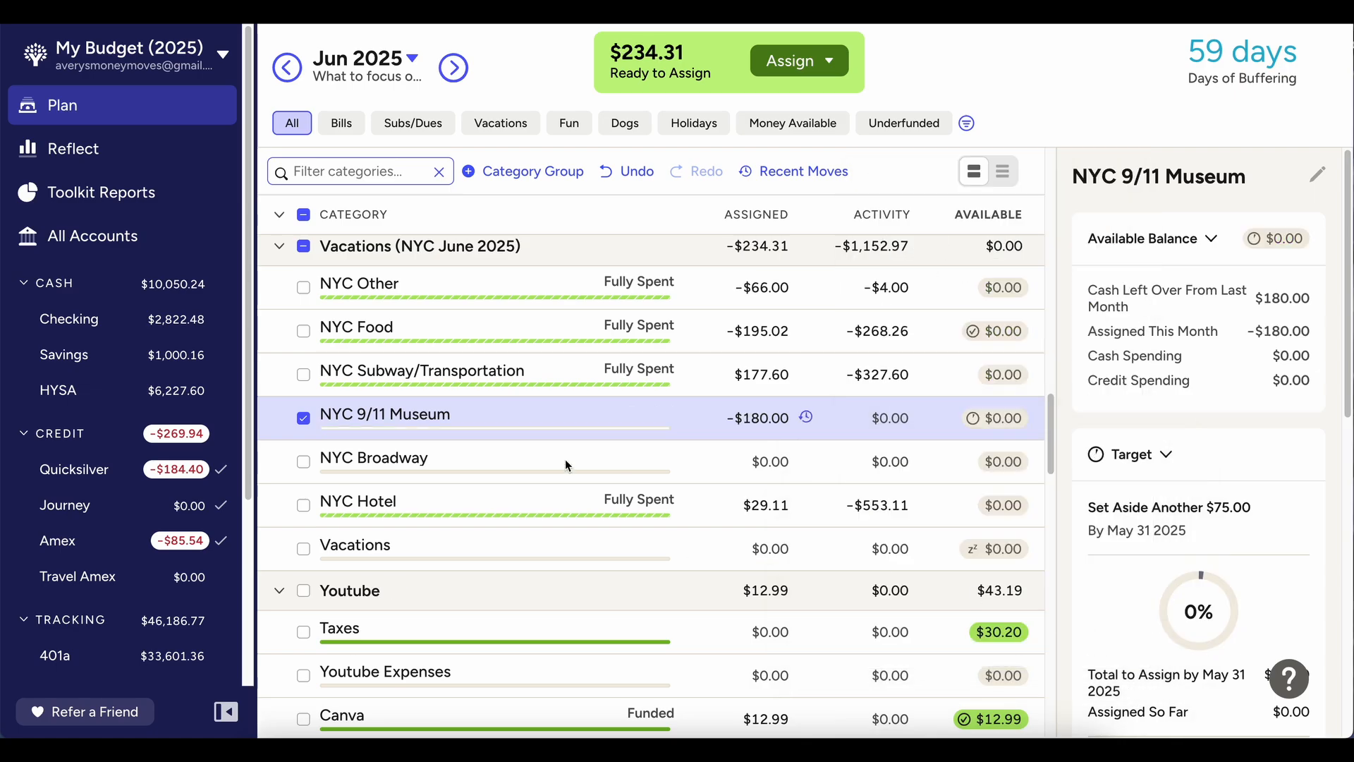
{"action": "left_click", "coordinate": [303, 417]}
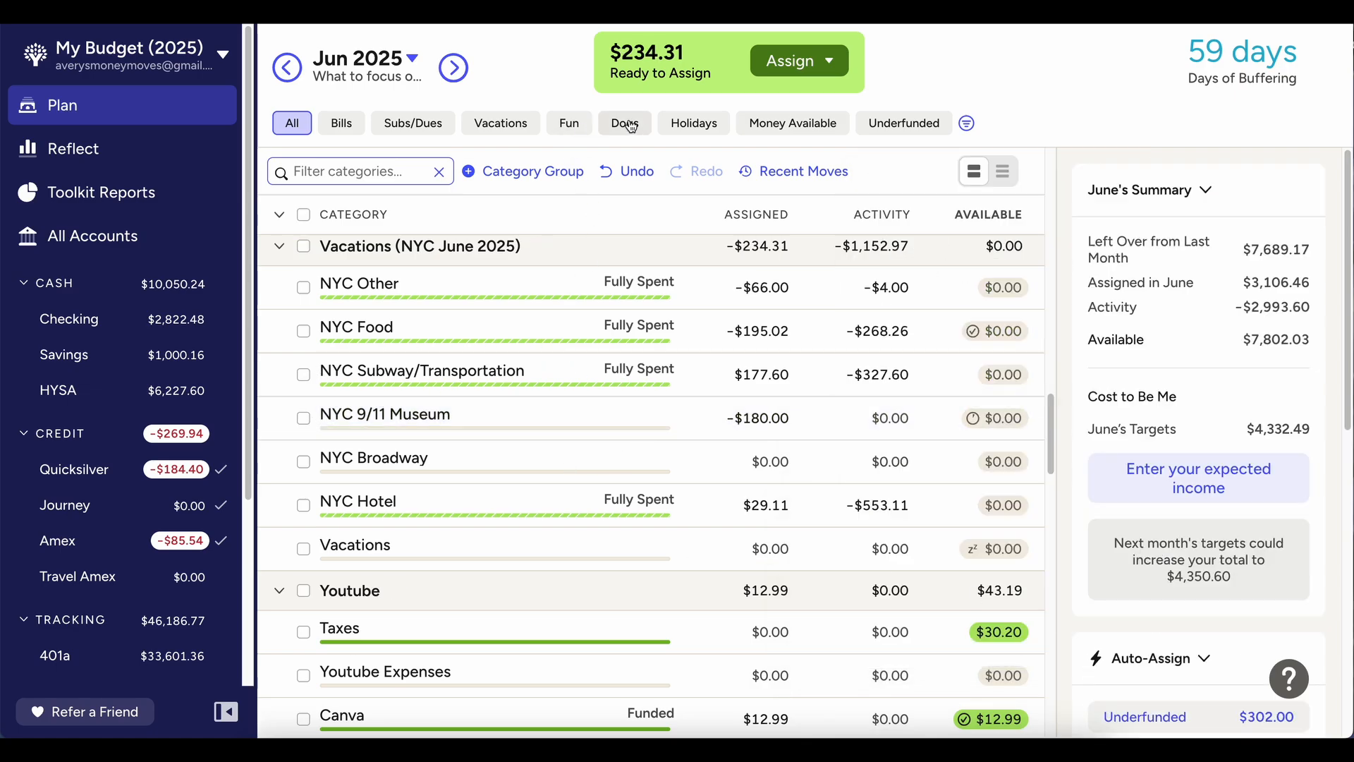
Look through the June categories, collapse all category groups and expand only Debt + Savings
{"action": "scroll", "coordinate": [646, 328], "scroll_direction": "down", "scroll_amount": 15}
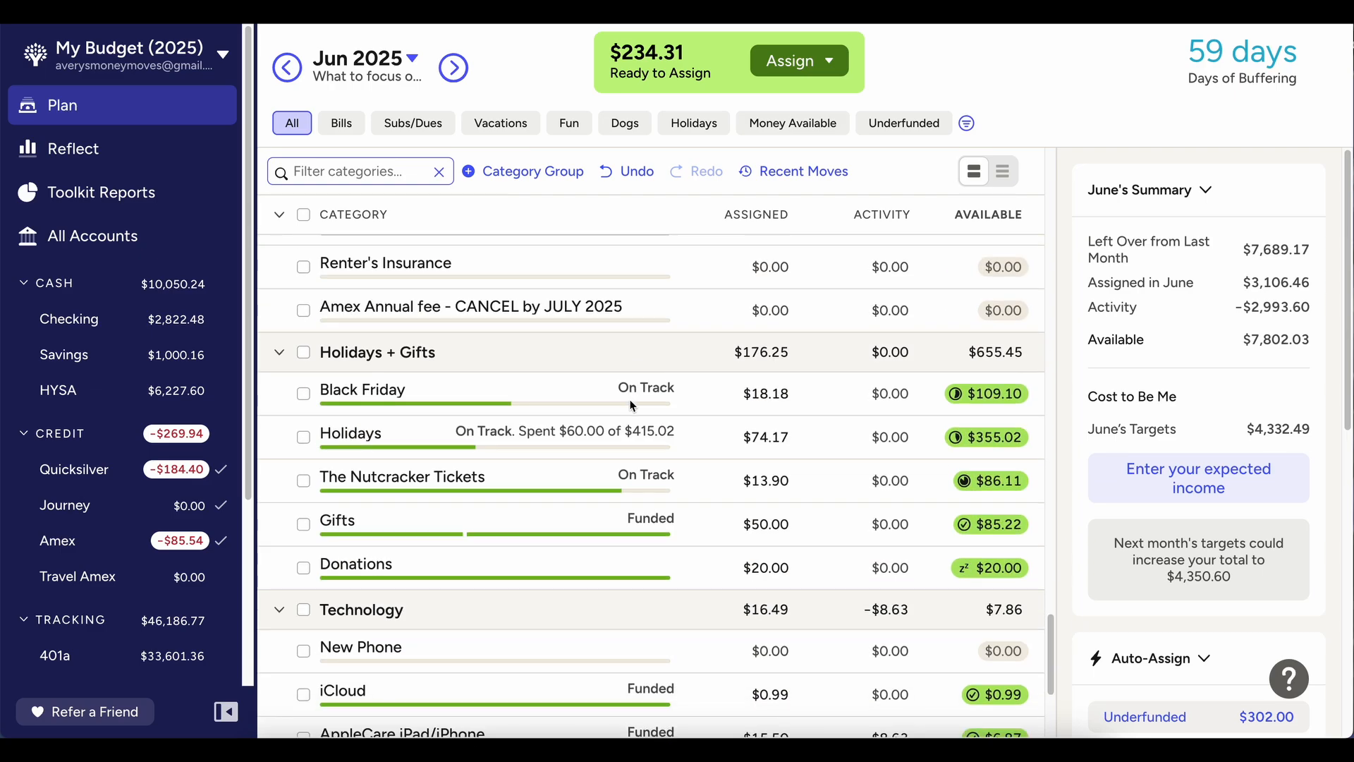
{"action": "scroll", "coordinate": [631, 405], "scroll_direction": "down", "scroll_amount": 5}
{"action": "scroll", "coordinate": [631, 405], "scroll_direction": "up", "scroll_amount": 15}
{"action": "scroll", "coordinate": [631, 408], "scroll_direction": "up", "scroll_amount": 8}
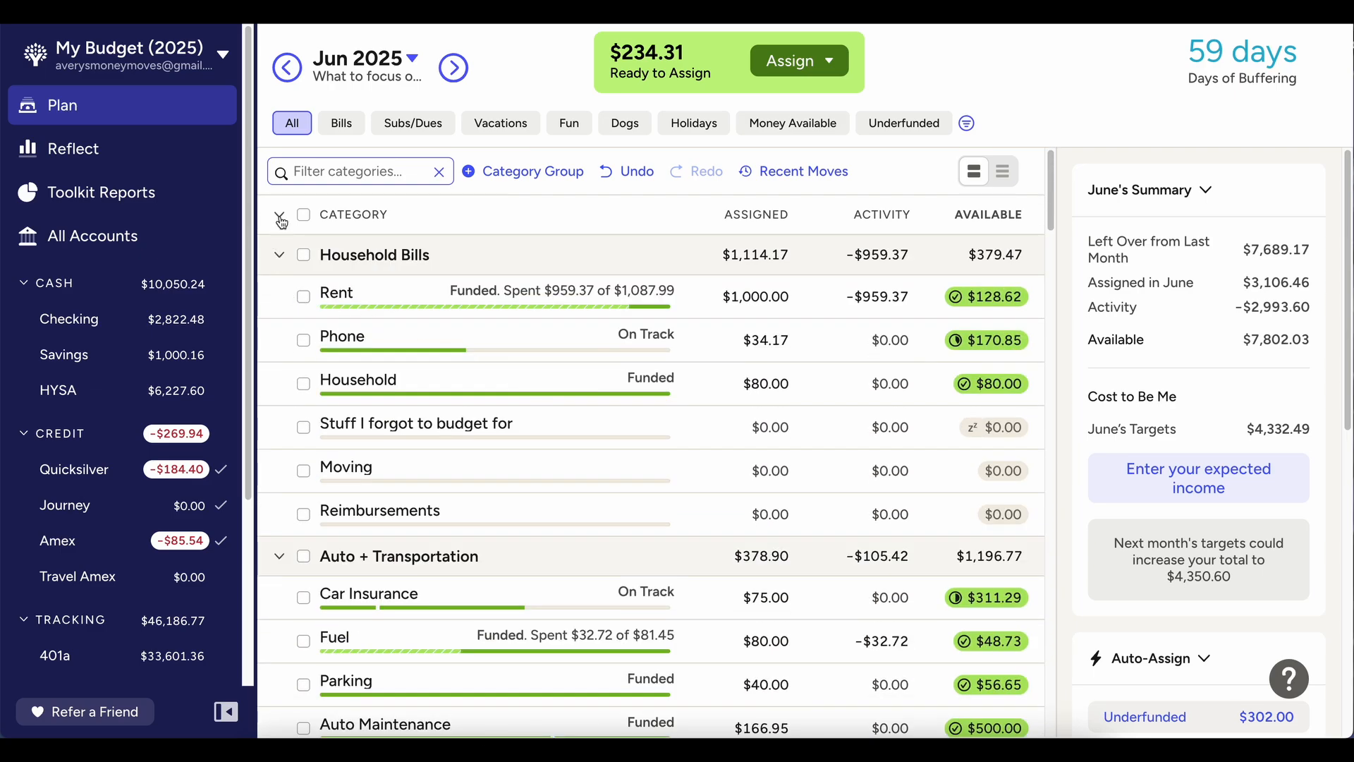
{"action": "left_click", "coordinate": [280, 222]}
{"action": "left_click", "coordinate": [280, 222]}
{"action": "left_click", "coordinate": [281, 221]}
{"action": "left_click", "coordinate": [280, 220]}
{"action": "left_click", "coordinate": [281, 221]}
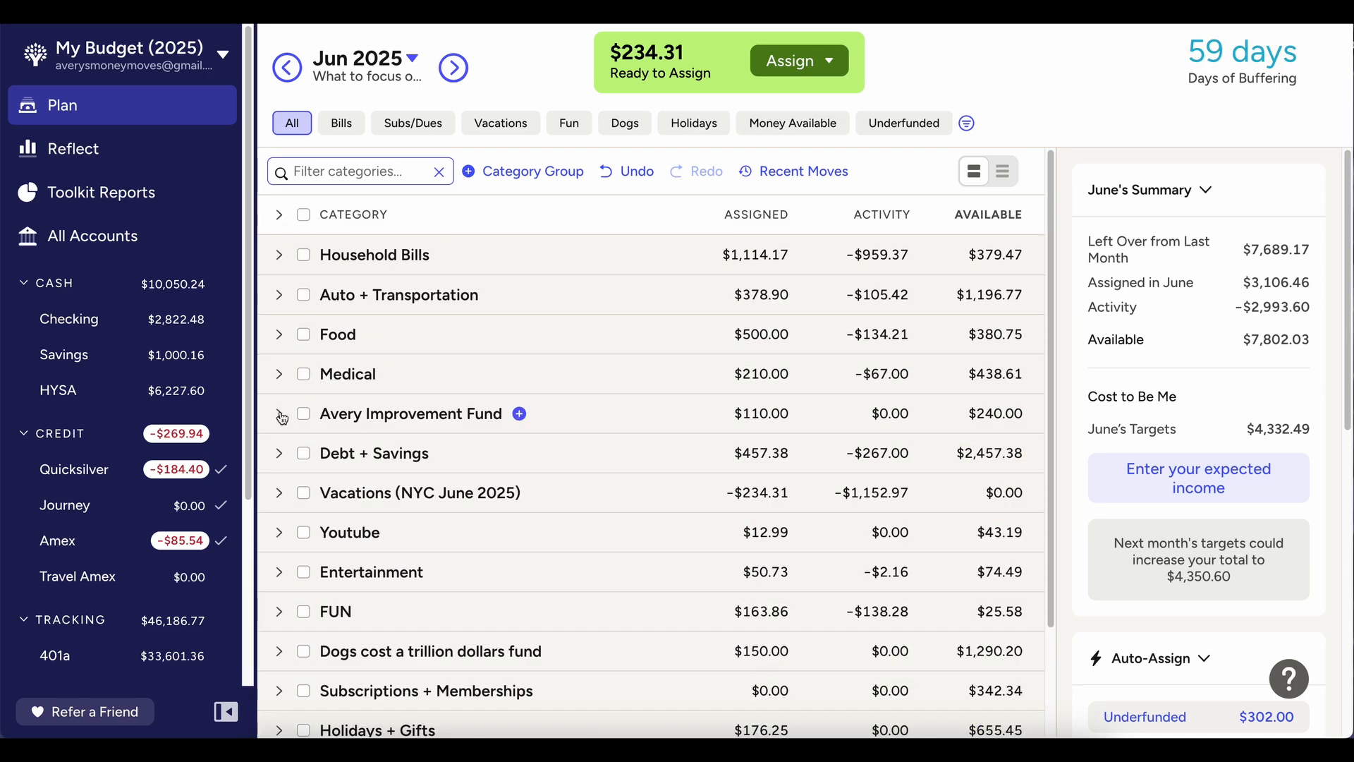
{"action": "left_click", "coordinate": [279, 453]}
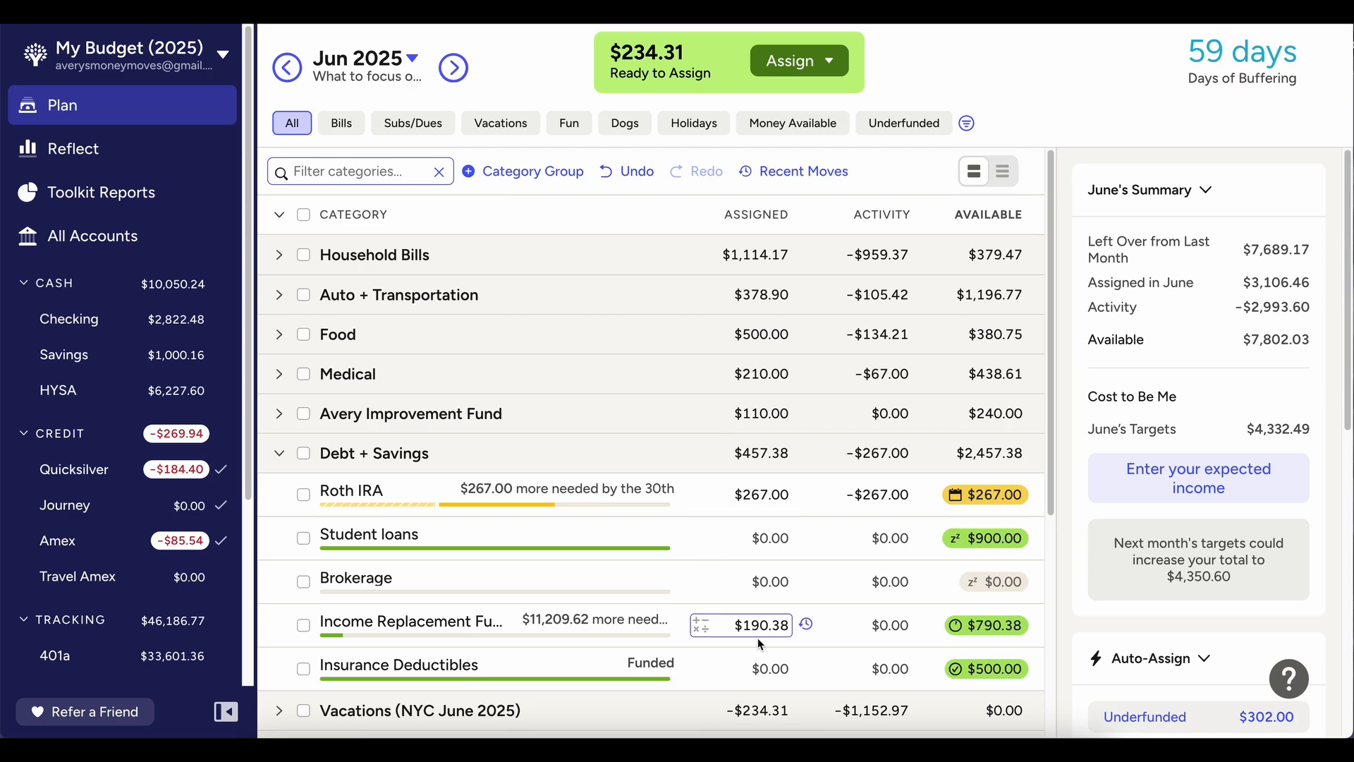
Add $234.31 to the June amount assigned to the Income Replacement Fund and clear the category selection
{"action": "left_click", "coordinate": [774, 628]}
{"action": "key", "text": "Right"}
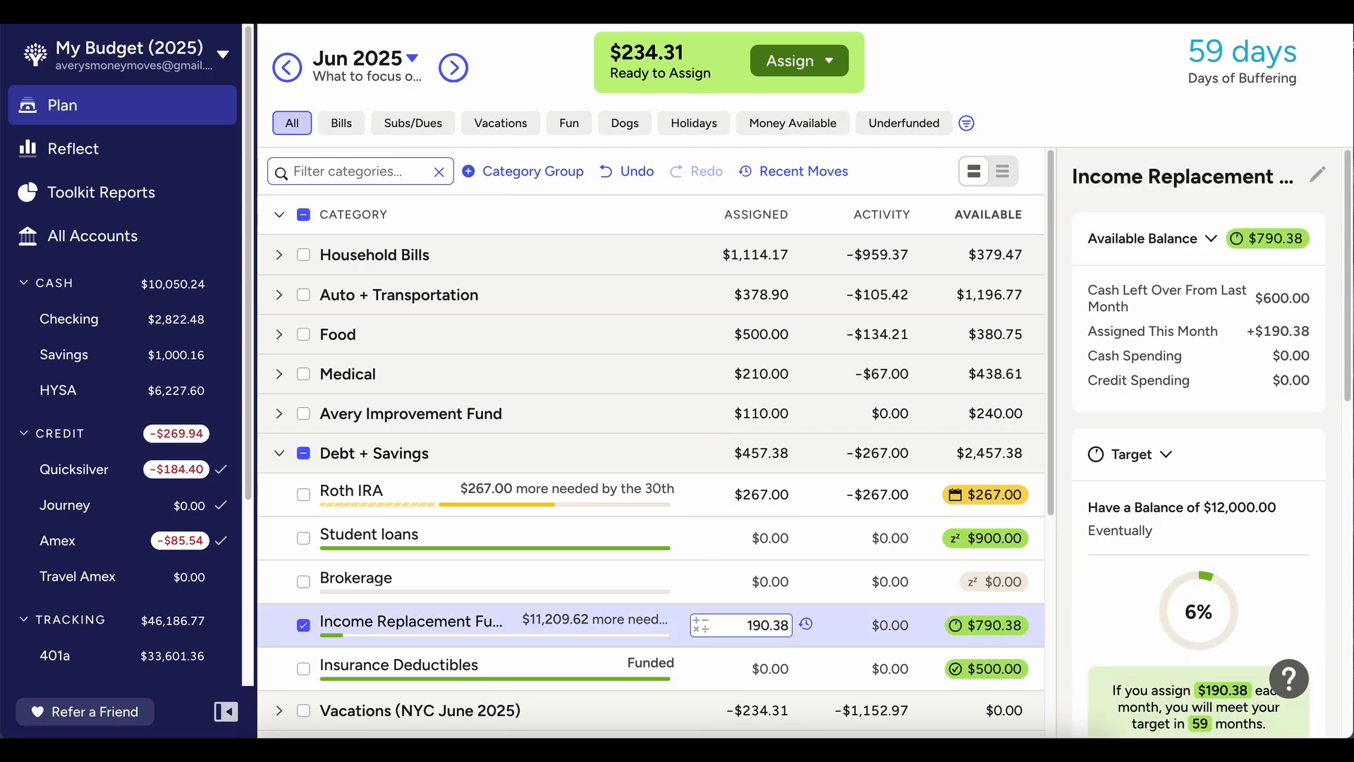
{"action": "type", "text": "+234.31"}
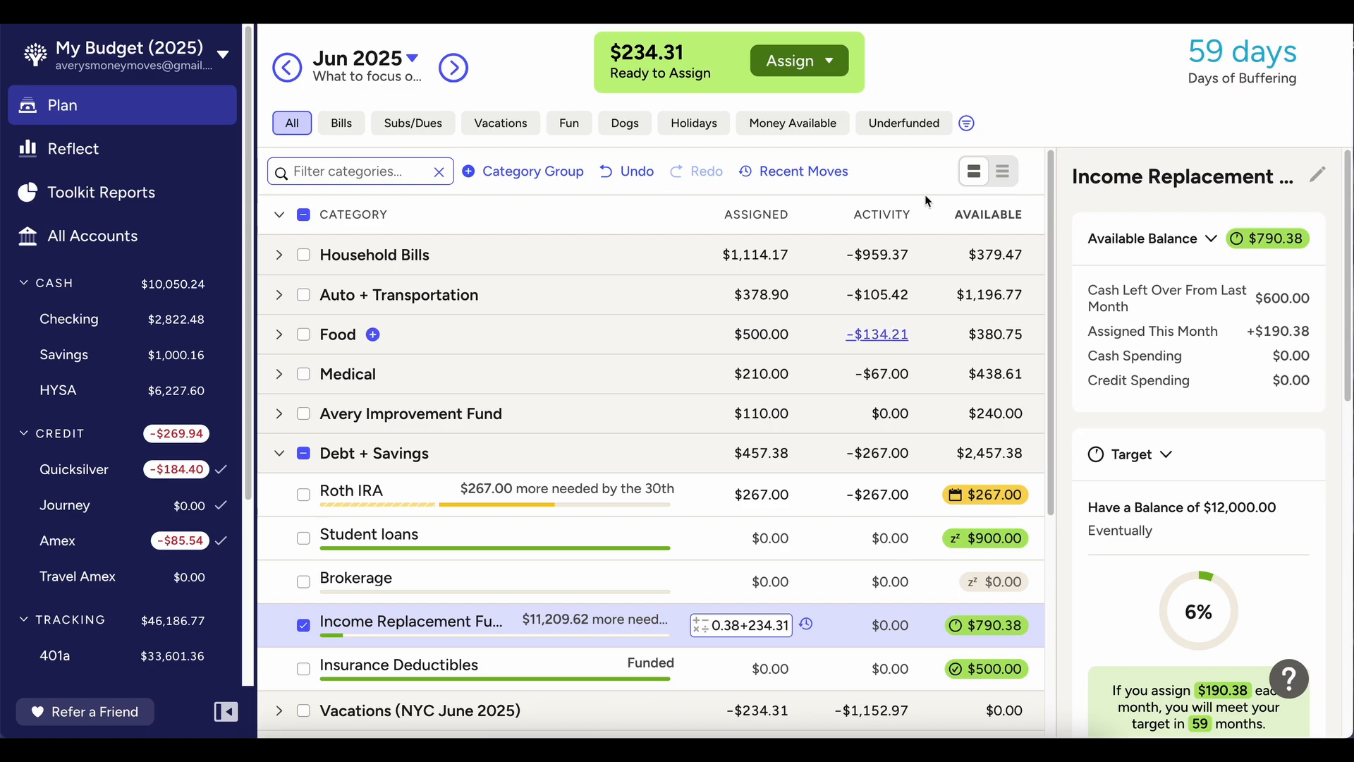
{"action": "key", "text": "Return"}
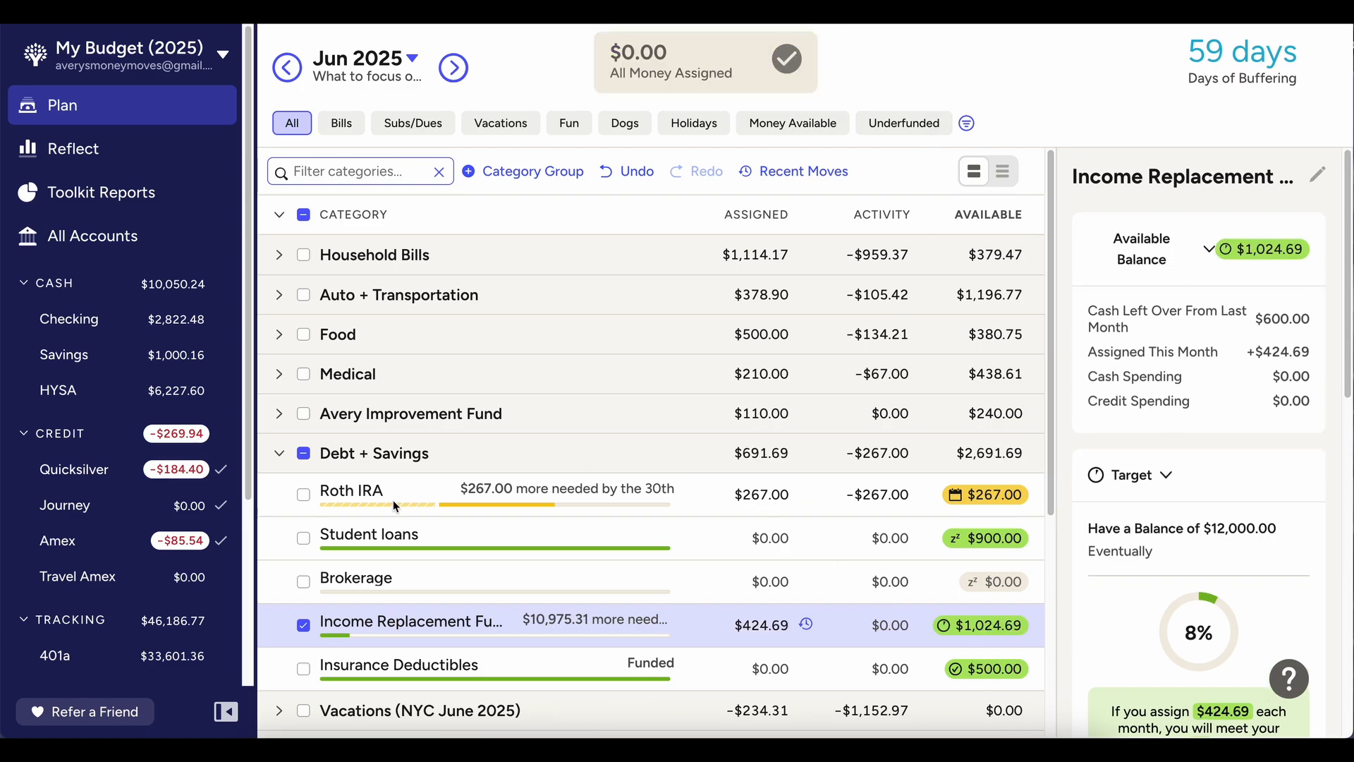
{"action": "left_click", "coordinate": [303, 455]}
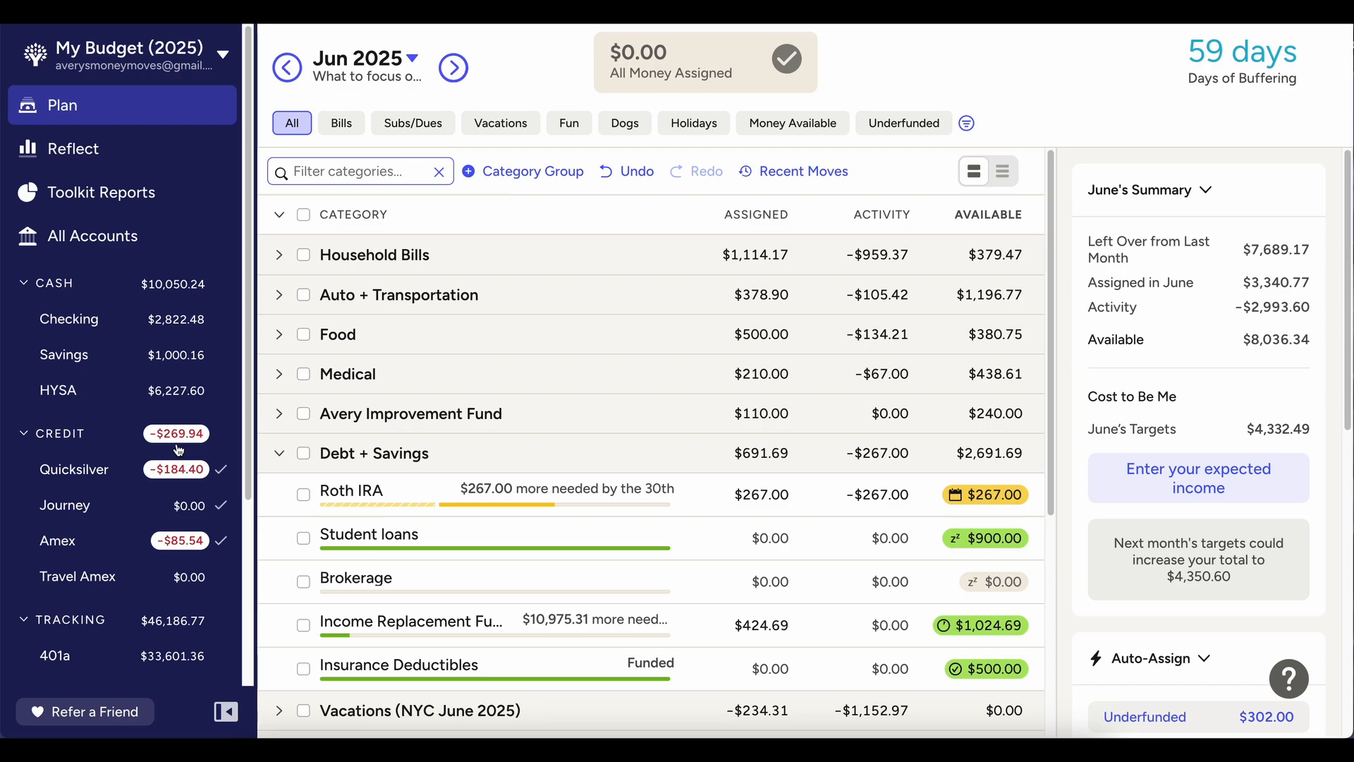
Check the May 2025 plan for the Debt + Savings categories and return to June 2025
{"action": "left_click", "coordinate": [287, 68]}
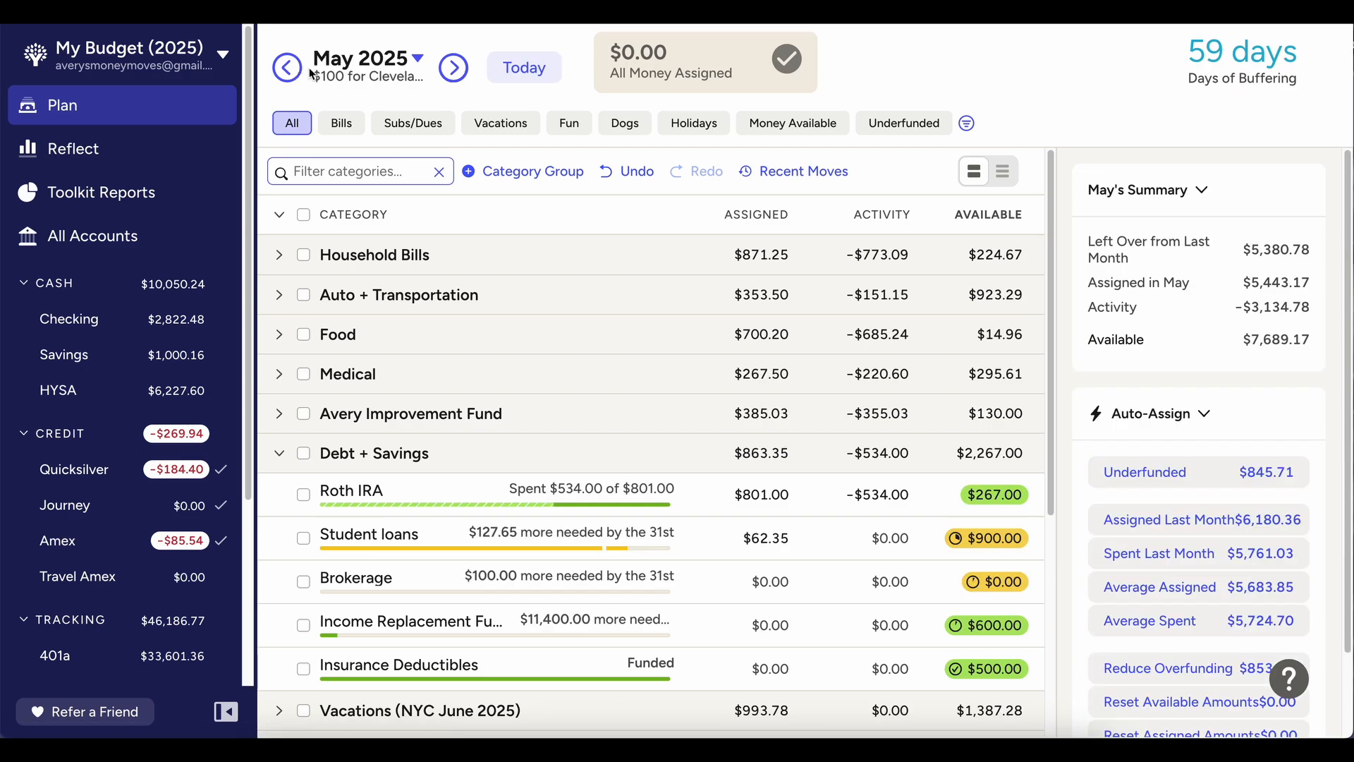
{"action": "left_click", "coordinate": [454, 68]}
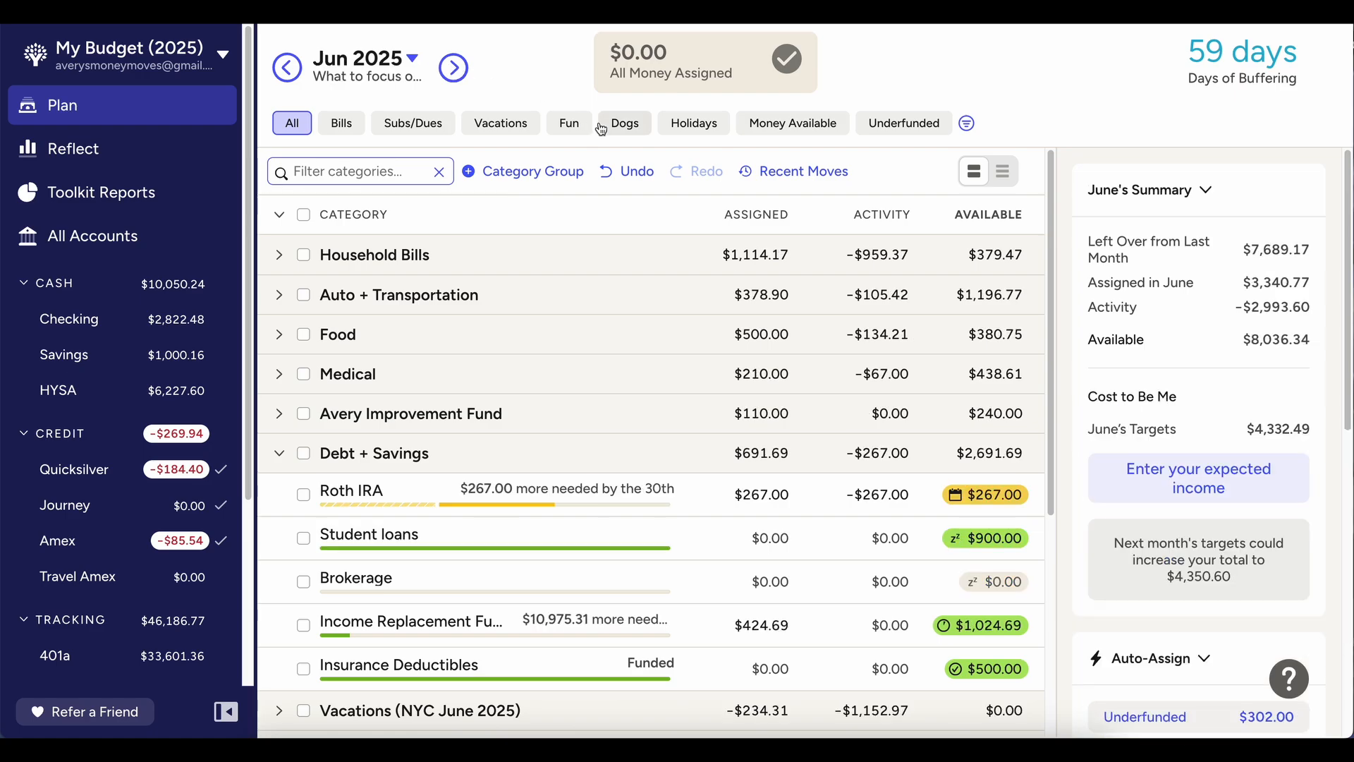